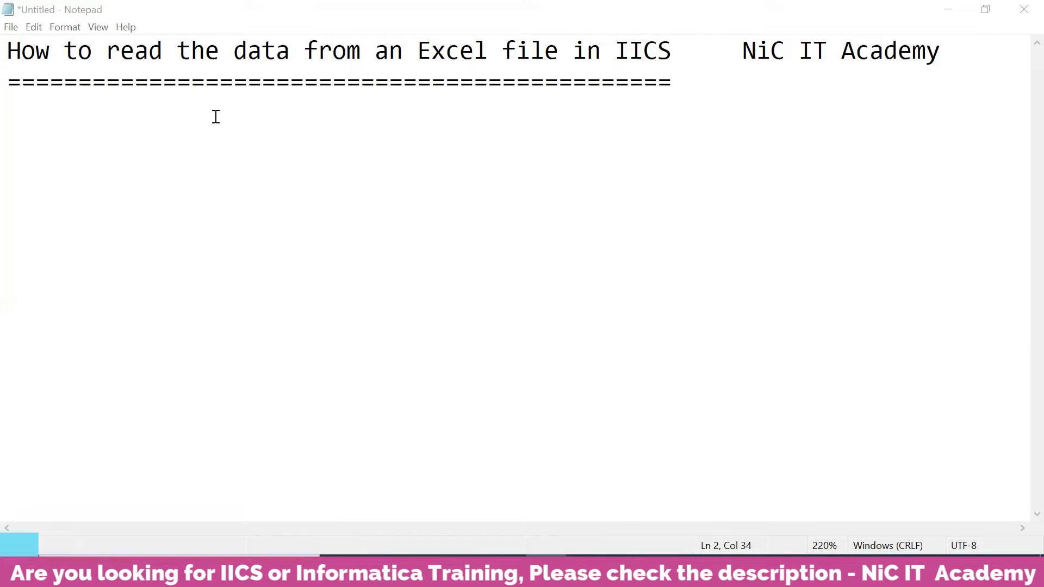
Restore the ISM - Intelligent Structure Model and Structure Parser lines below the notes heading, highlighting each one
left_click(98, 103)
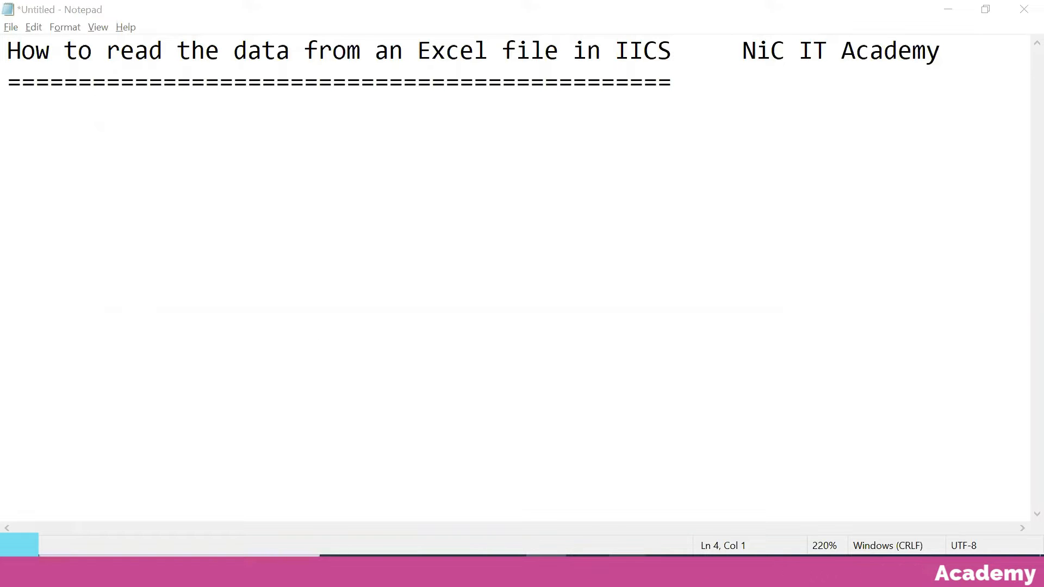
mouse_move(627, 572)
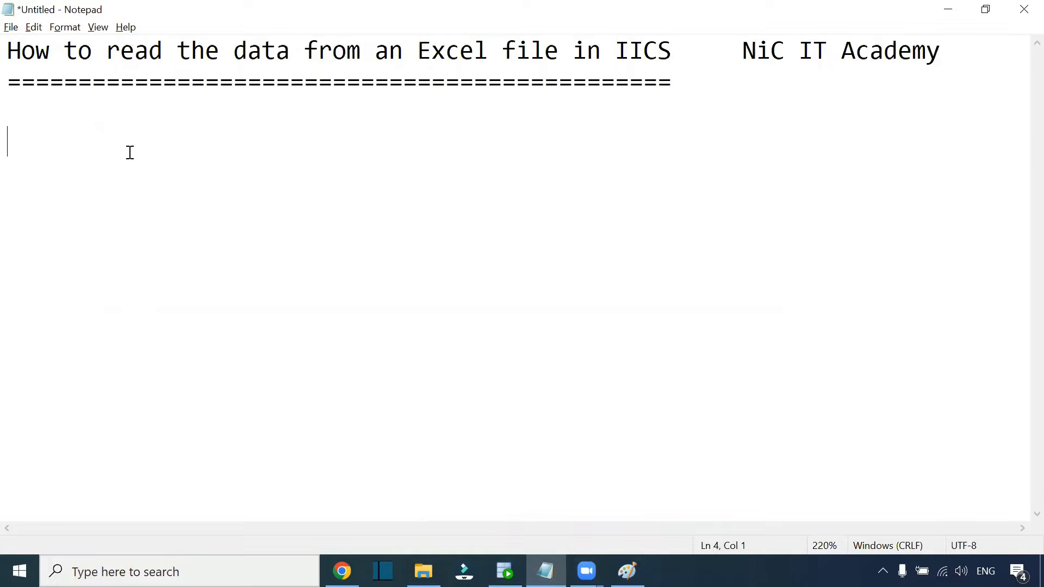
key("ctrl+z")
left_click(380, 233)
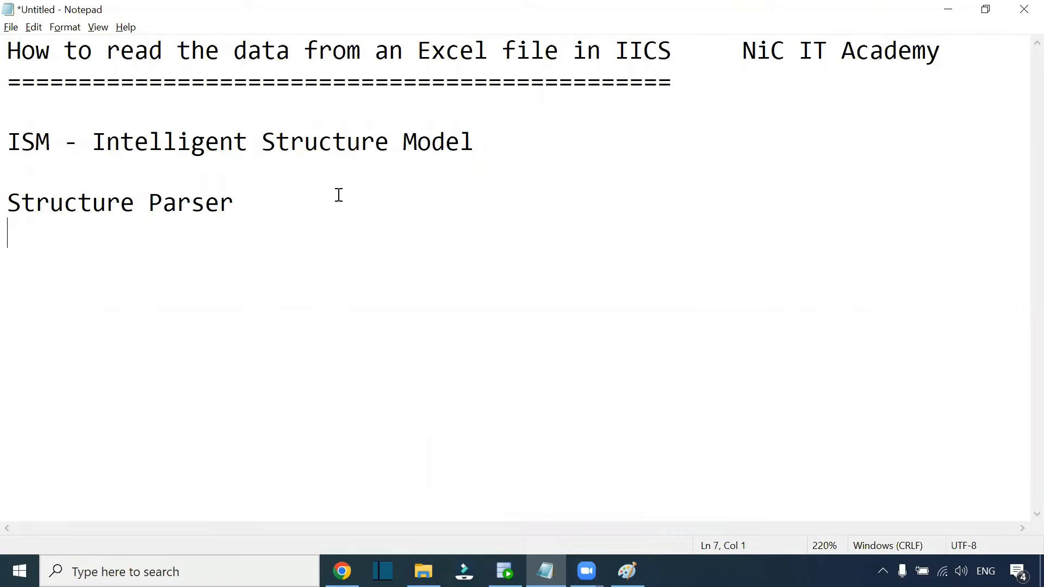
left_click_drag(487, 142, 10, 146)
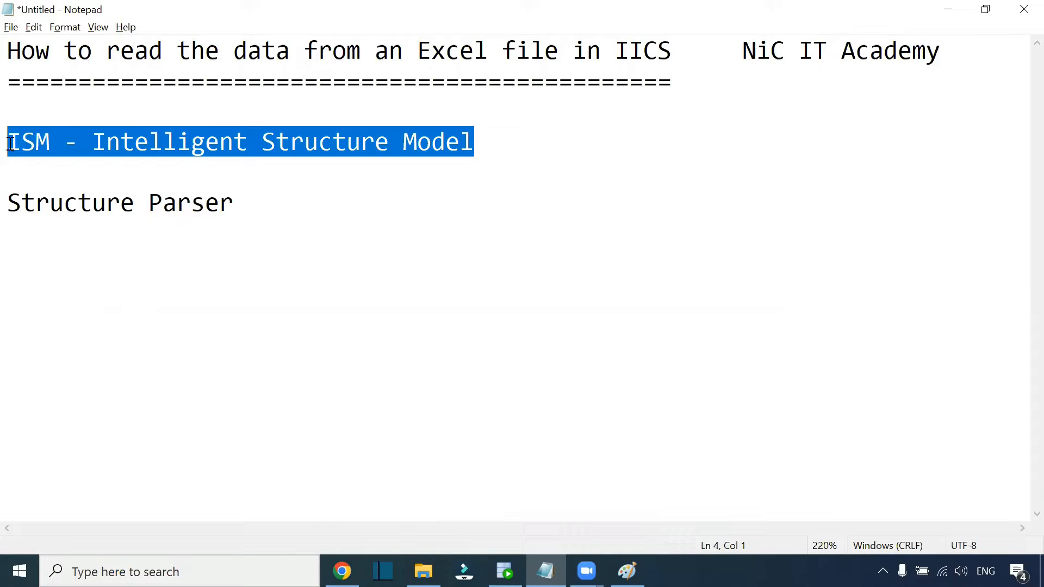
left_click(254, 216)
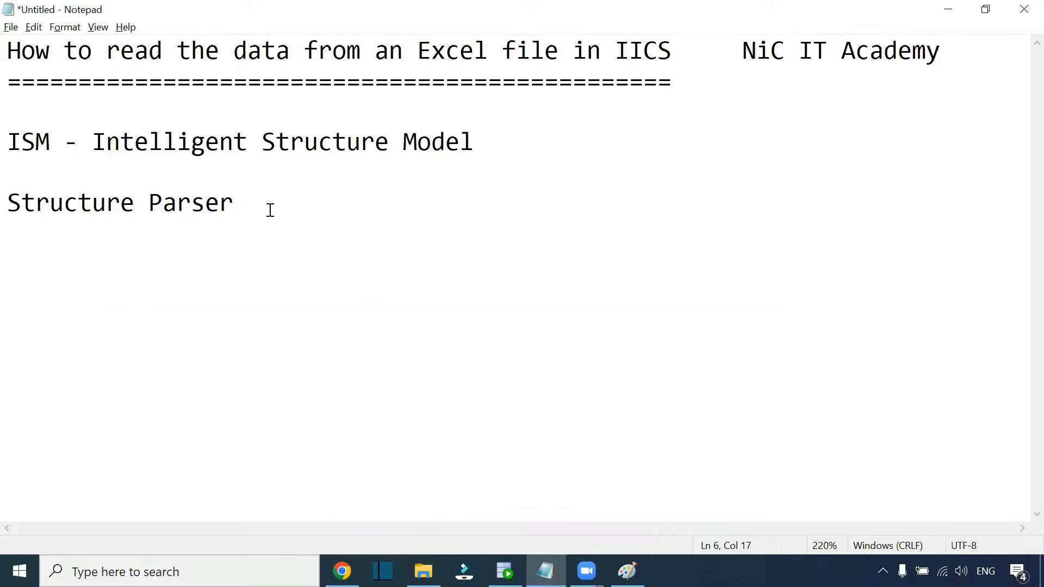
left_click_drag(268, 208, 7, 204)
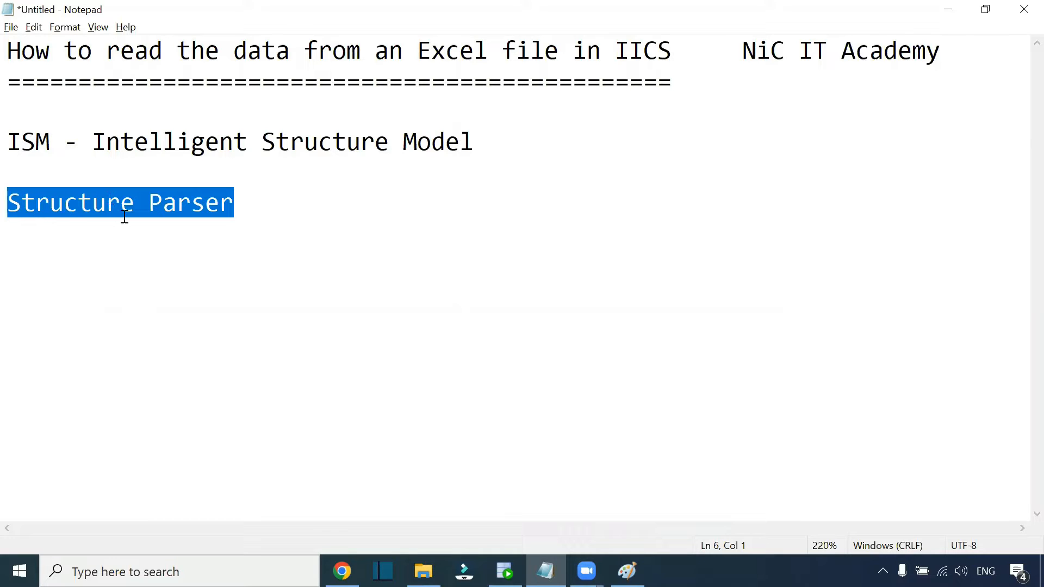
left_click(147, 239)
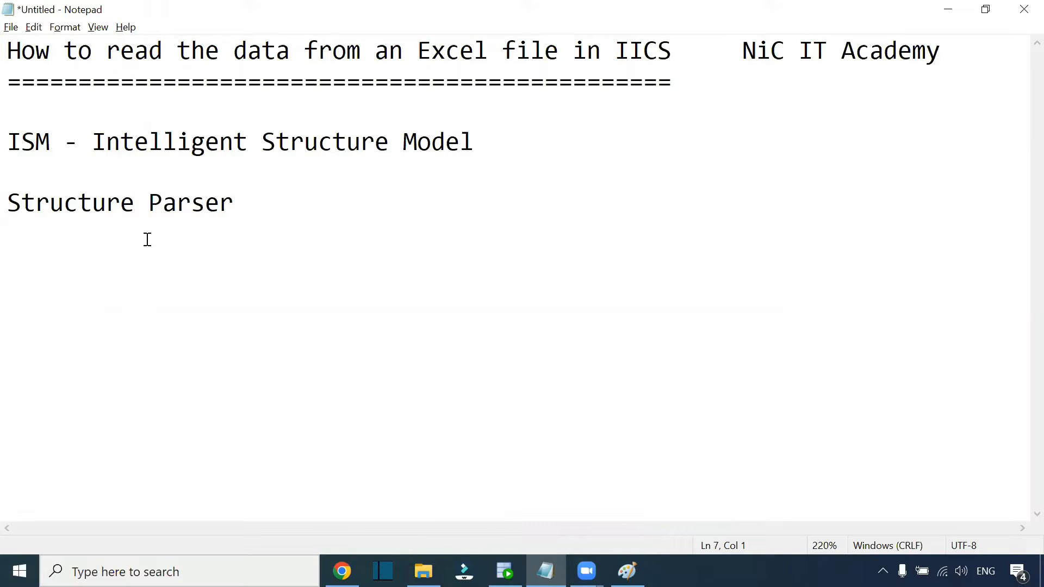
Add a separator line of equals signs below Structure Parser and put the number 1. before the ISM line
type("=========")
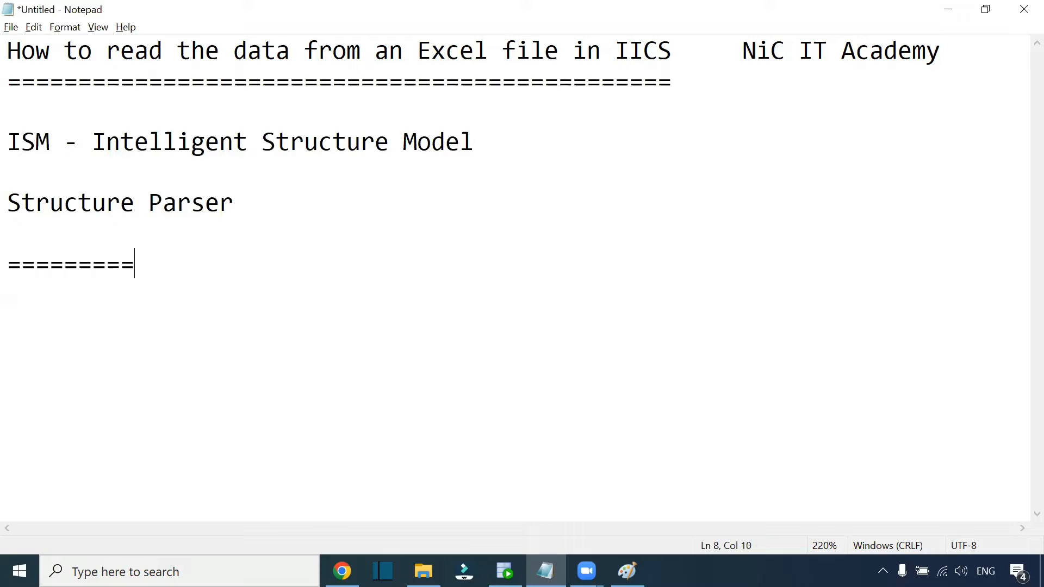
type("======================================")
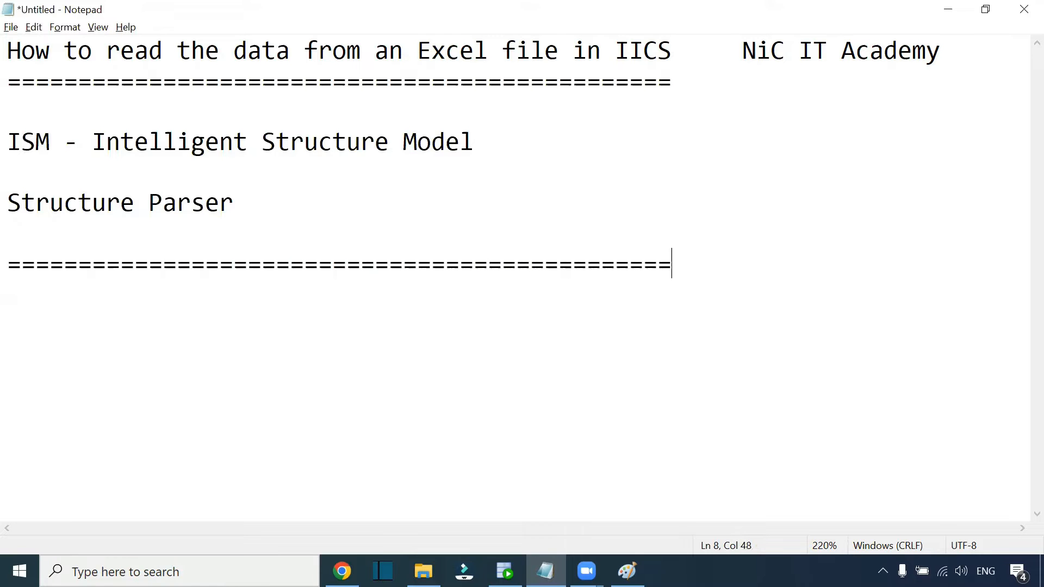
left_click(8, 140)
type("1.")
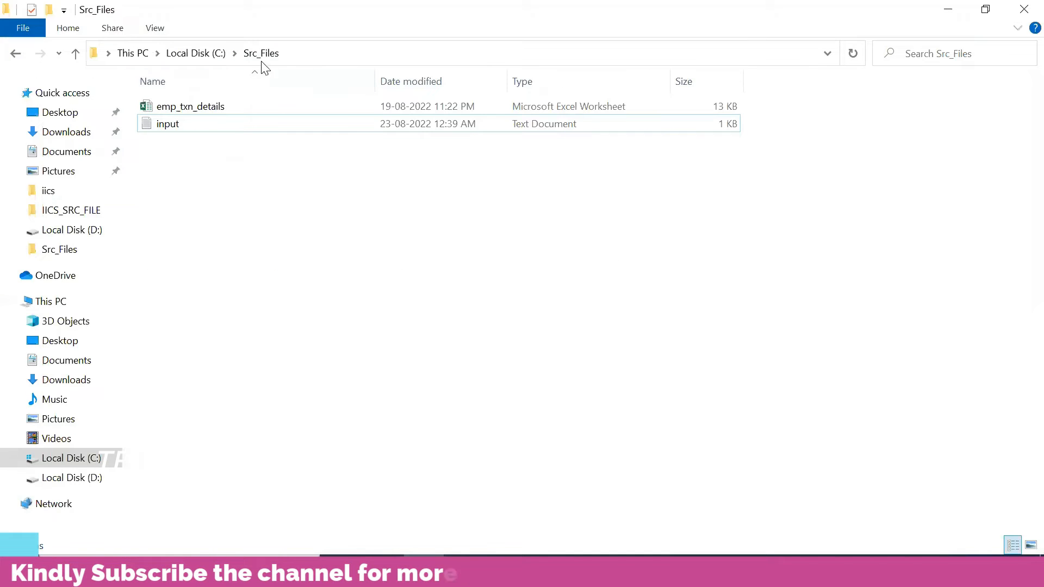
Switch to File Explorer, check the C:\Src_Files folder path, and open the emp_txn_details workbook
left_click(305, 54)
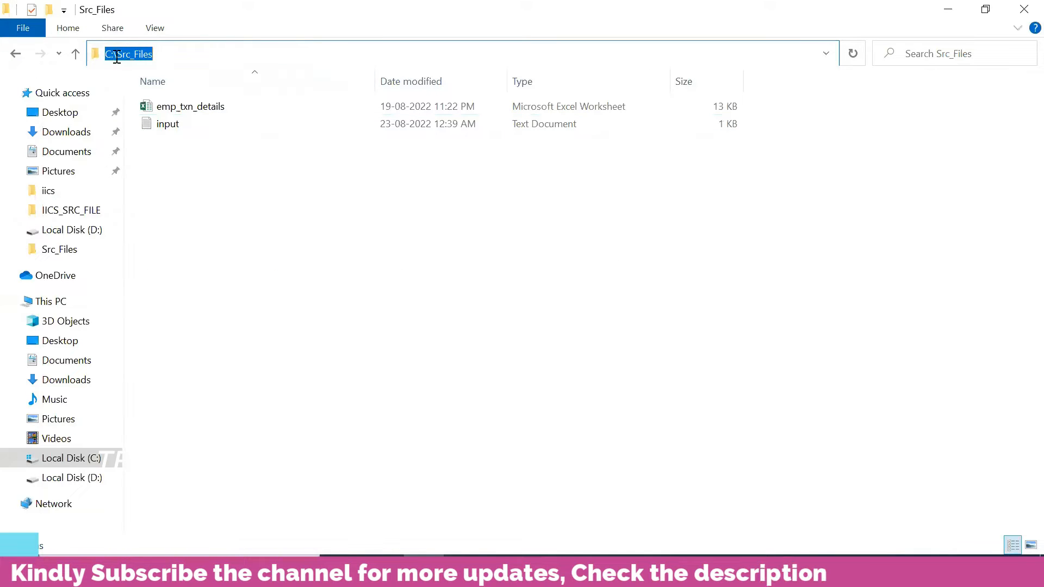
left_click(234, 205)
double_click(215, 109)
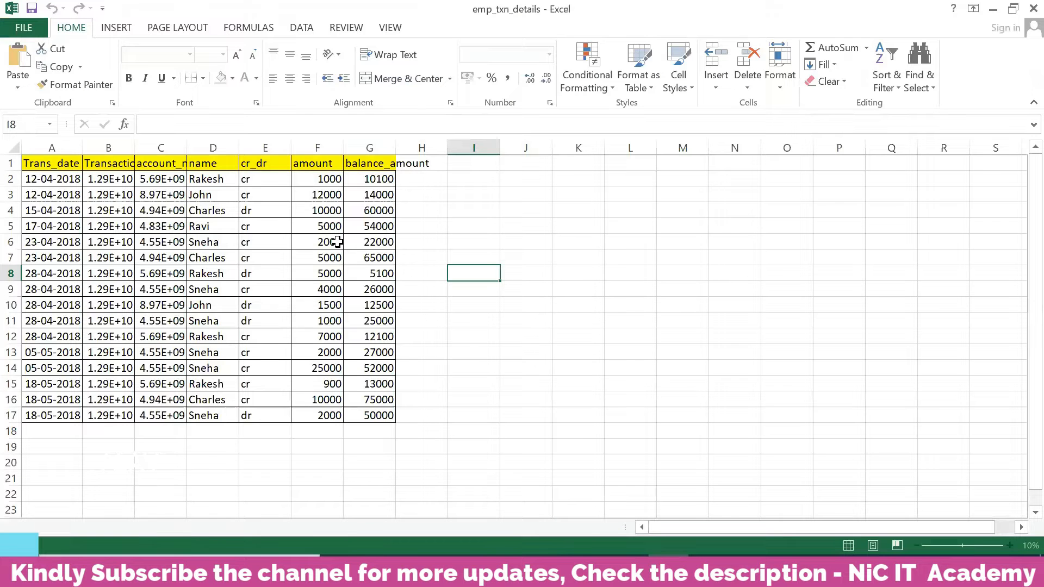
Examine the employee records on the emp sheet, selecting the header and the first three data rows
left_click(86, 528)
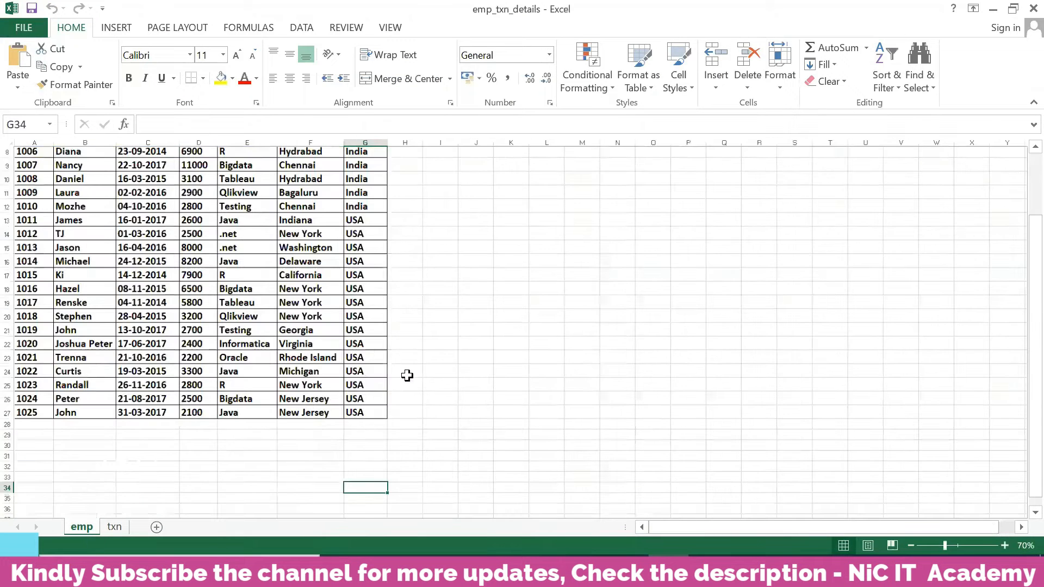
scroll(407, 376, "up", 2)
scroll(580, 401, "up", 5)
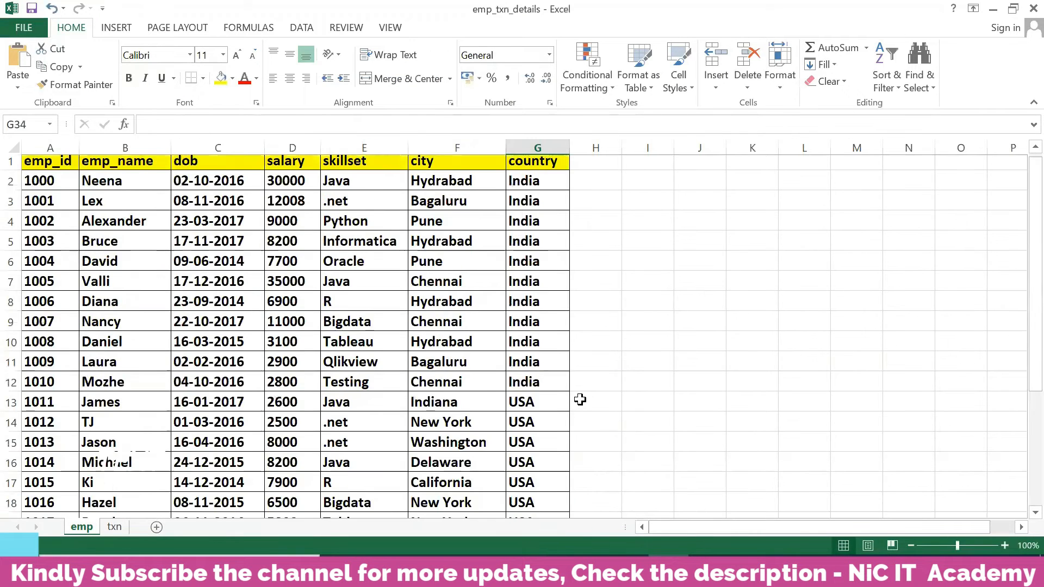
left_click_drag(57, 173, 535, 231)
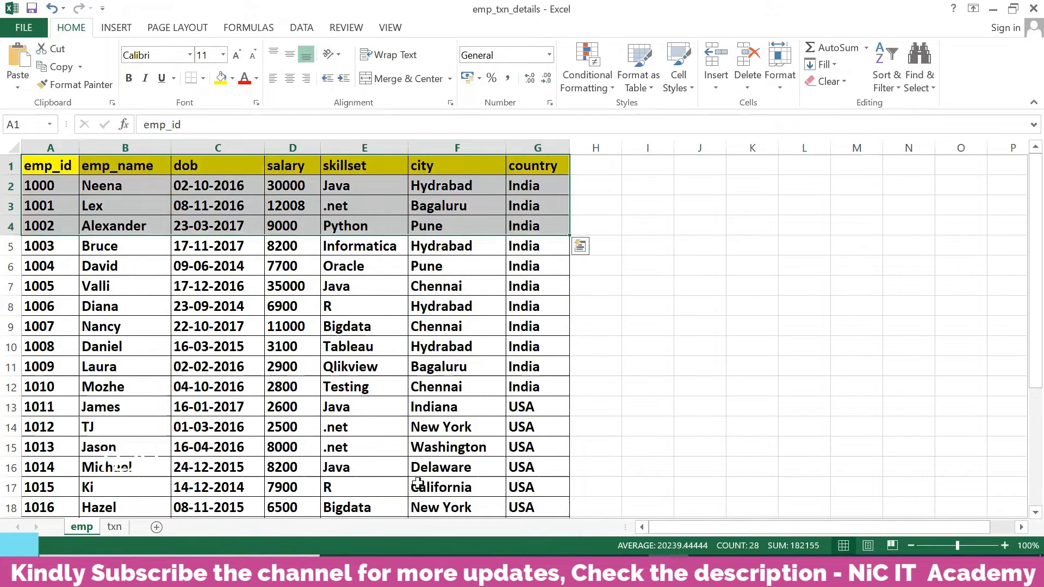
Widen the account_no and balance_amount columns on the txn sheet to fit their contents
left_click(114, 525)
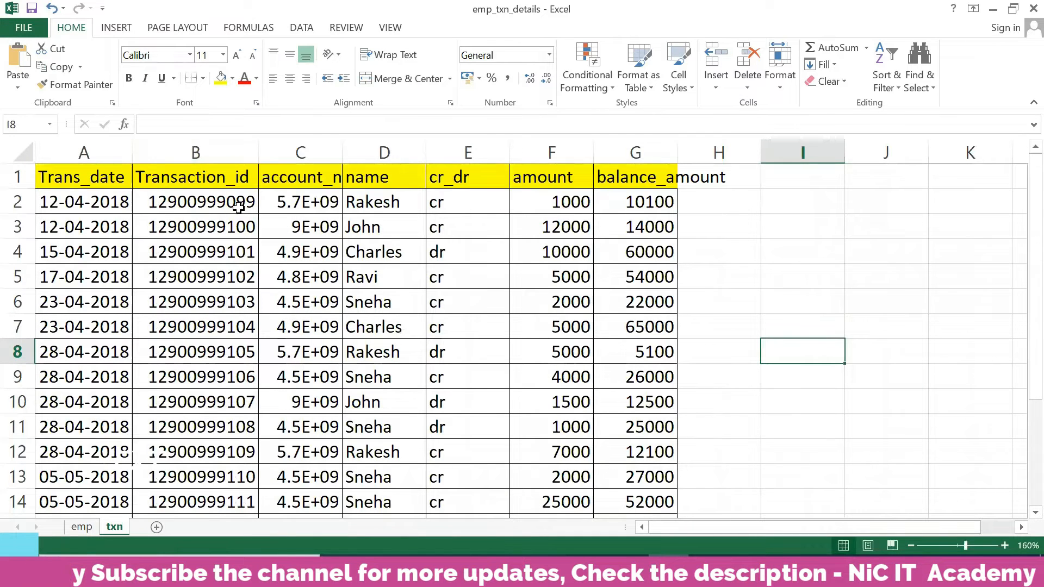
left_click_drag(343, 157, 365, 201)
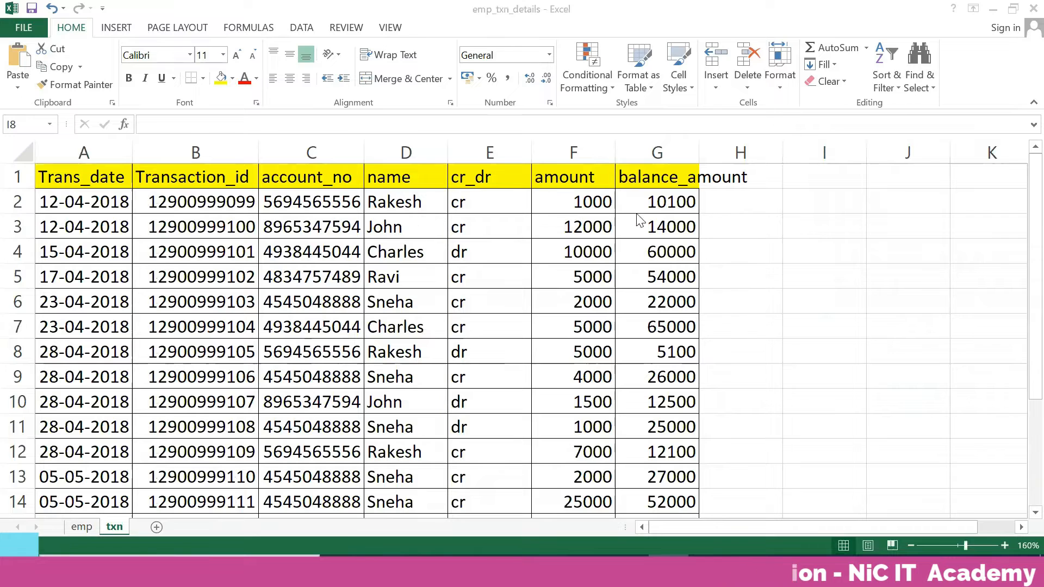
left_click(698, 156)
double_click(698, 155)
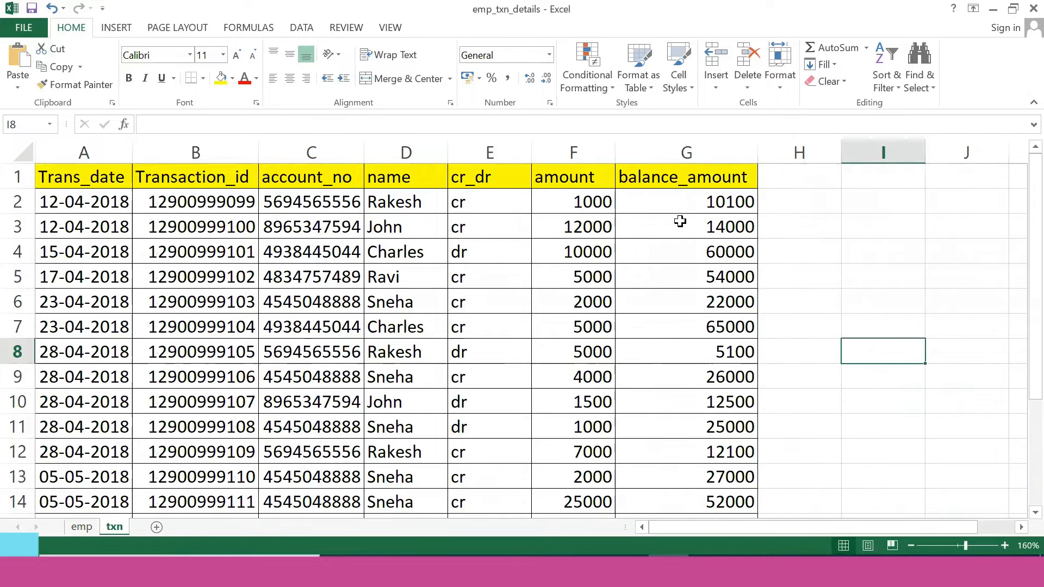
Return to the emp sheet and switch to Paint to review the Excel to IICS to Oracle flow diagram
left_click(81, 527)
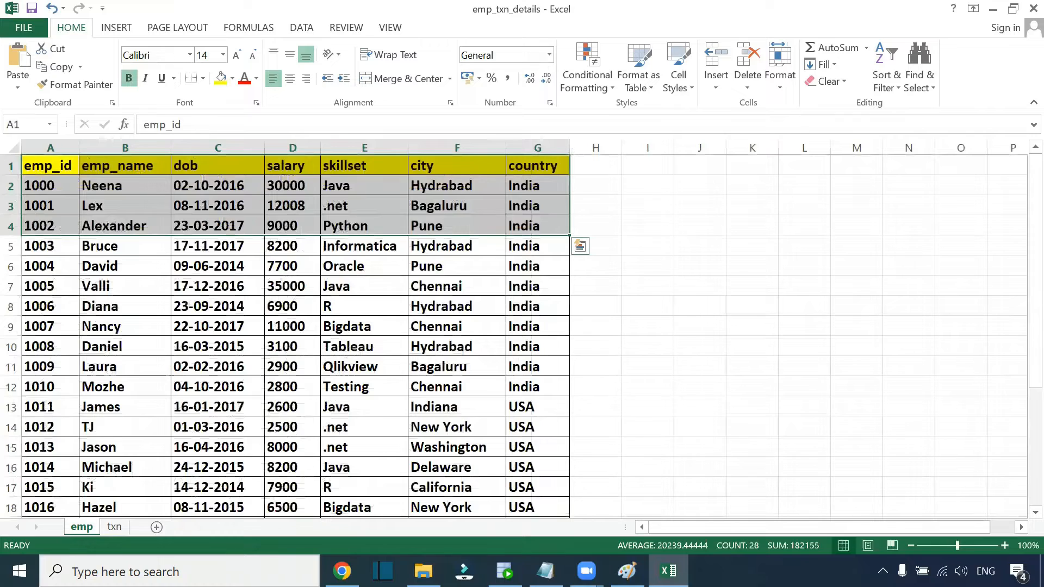
left_click(627, 571)
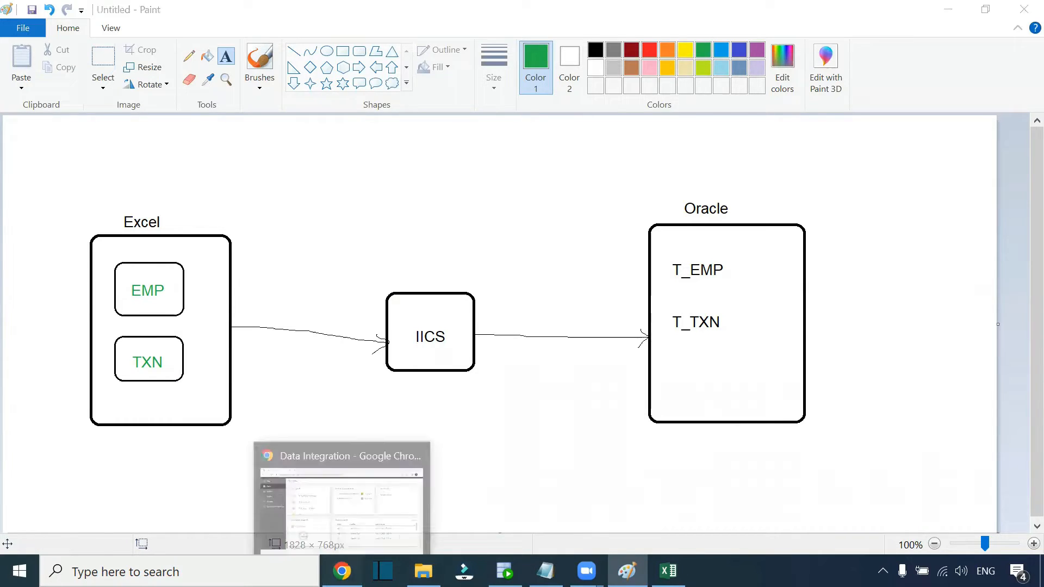
Switch to Informatica Data Integration in Chrome and open the NiC IT Academy project from the list of all projects
left_click(342, 571)
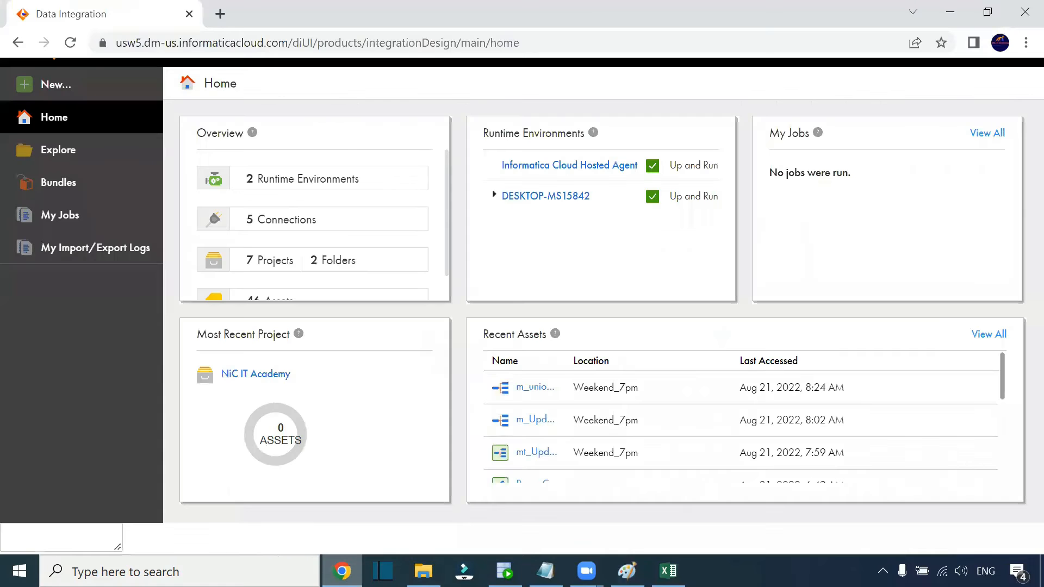
left_click(77, 152)
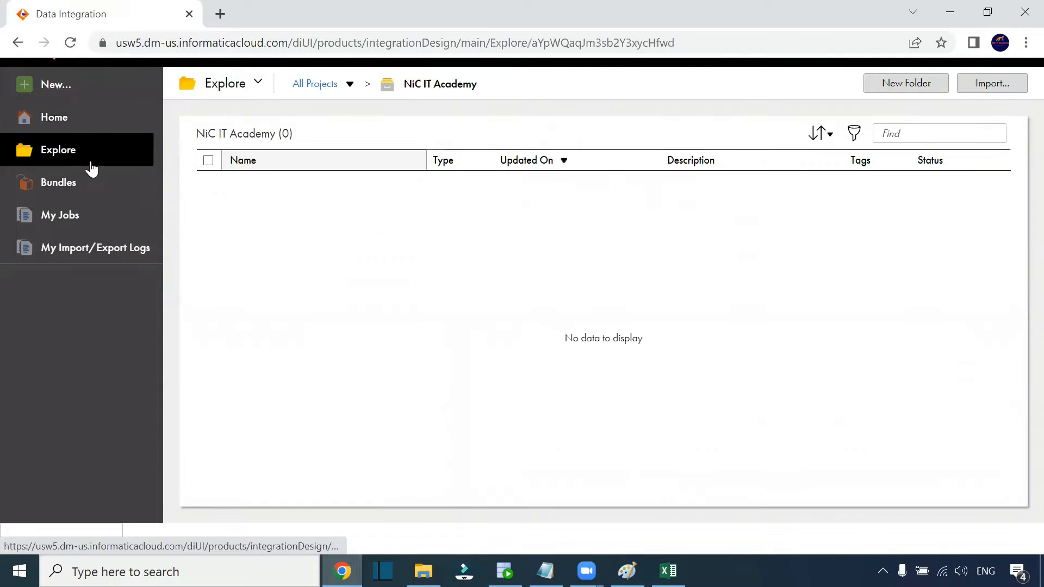
left_click(73, 127)
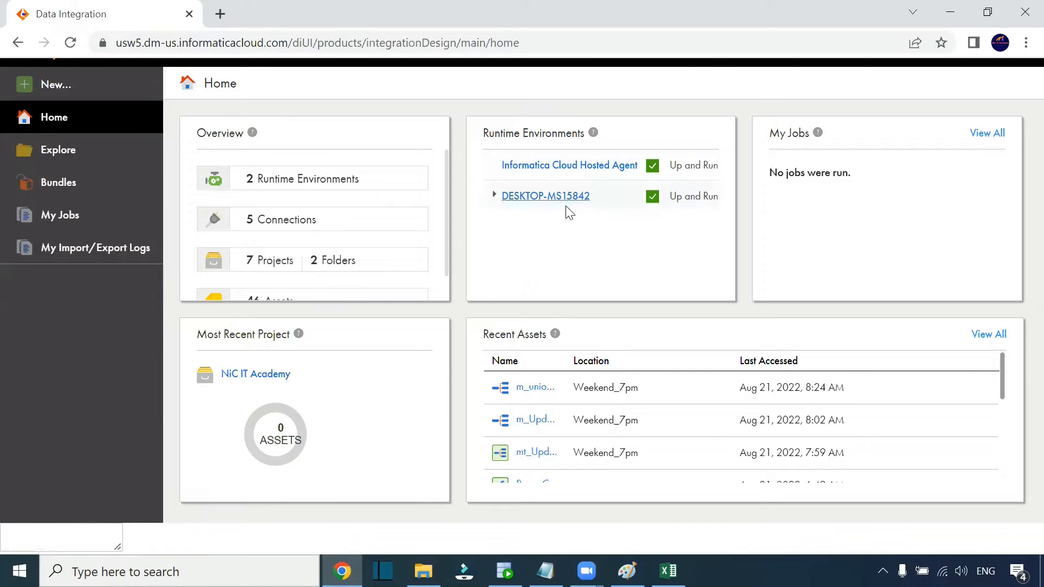
left_click(50, 148)
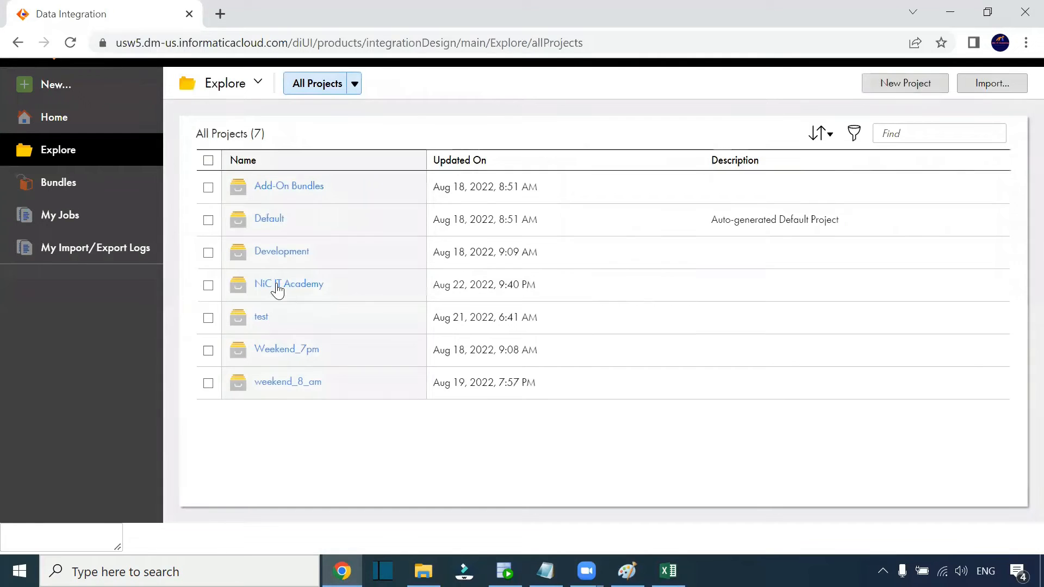
left_click(297, 287)
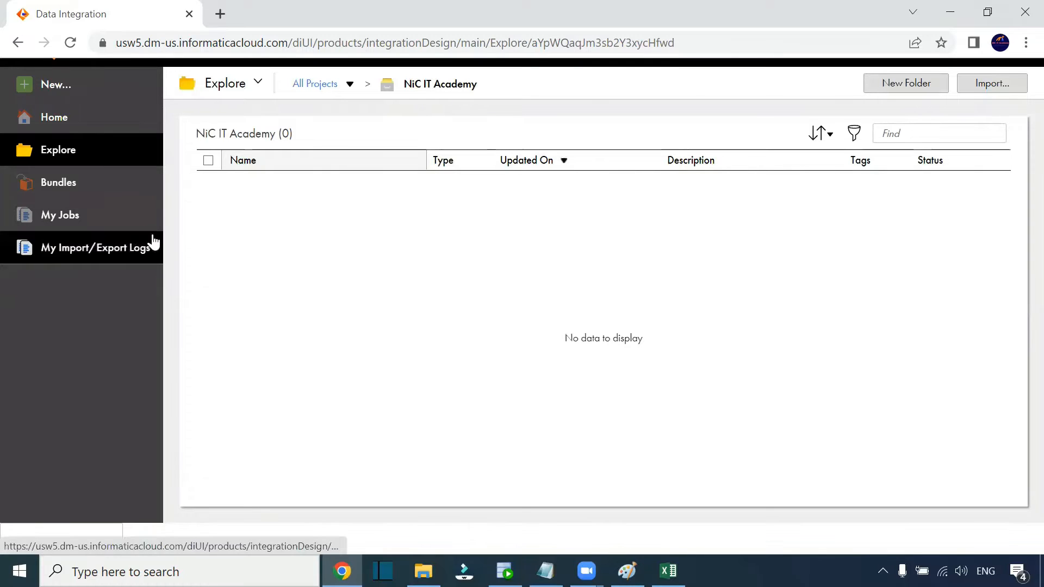
Create a new Intelligent Structure Model asset from the component asset types
left_click(52, 88)
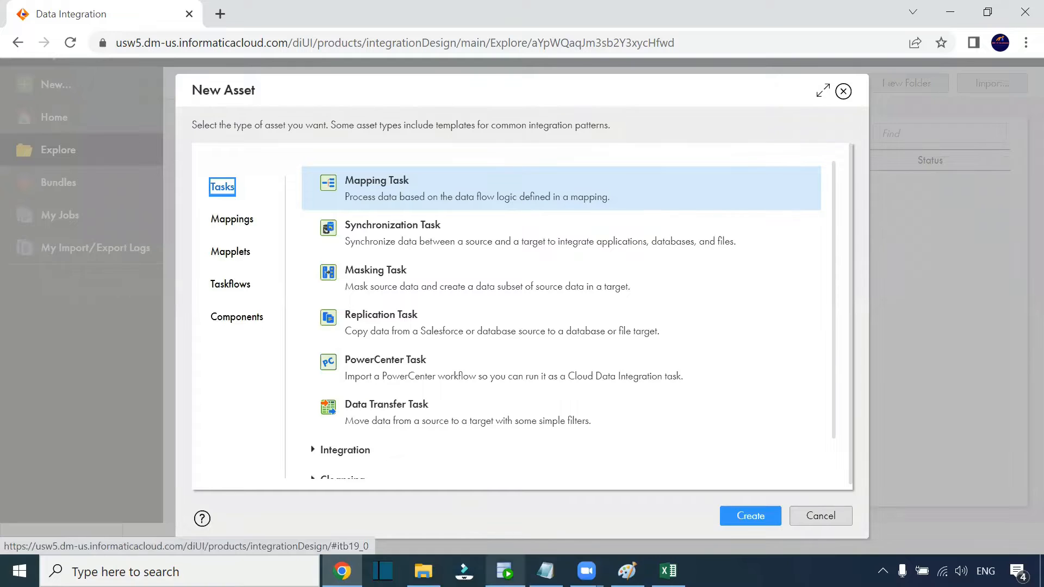
left_click(238, 315)
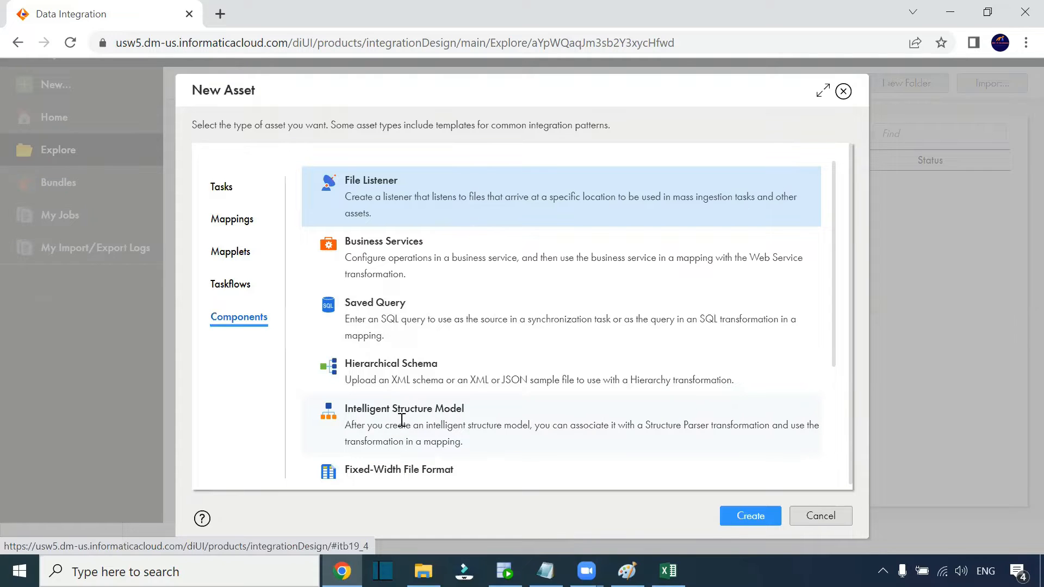
left_click_drag(641, 429, 707, 429)
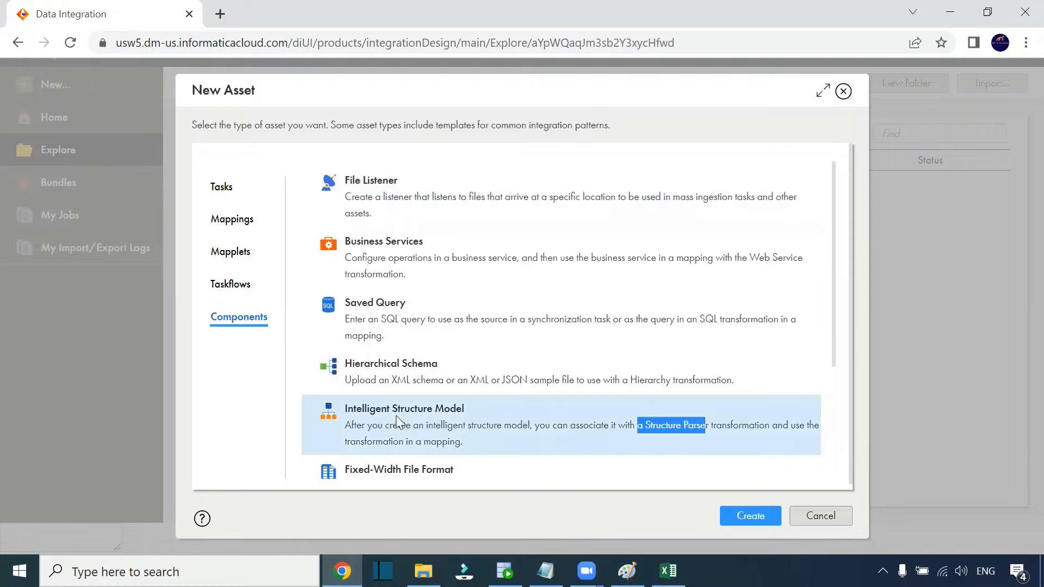
left_click(449, 422)
left_click(731, 518)
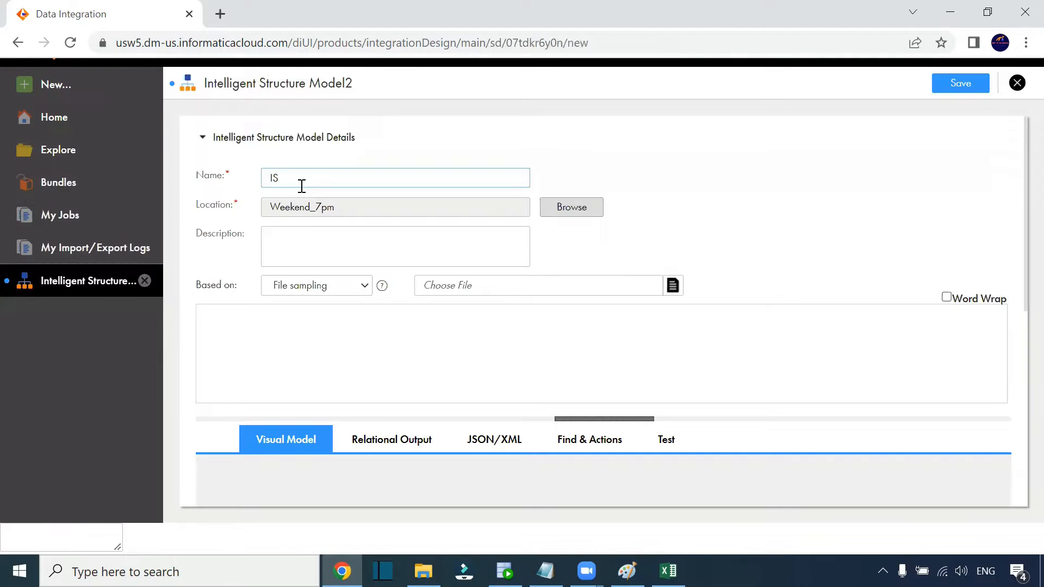
Name the model ISM_EMP_TXN and set its location to the NiC IT Academy project, keeping it based on File sampling
type("EMP_TXN")
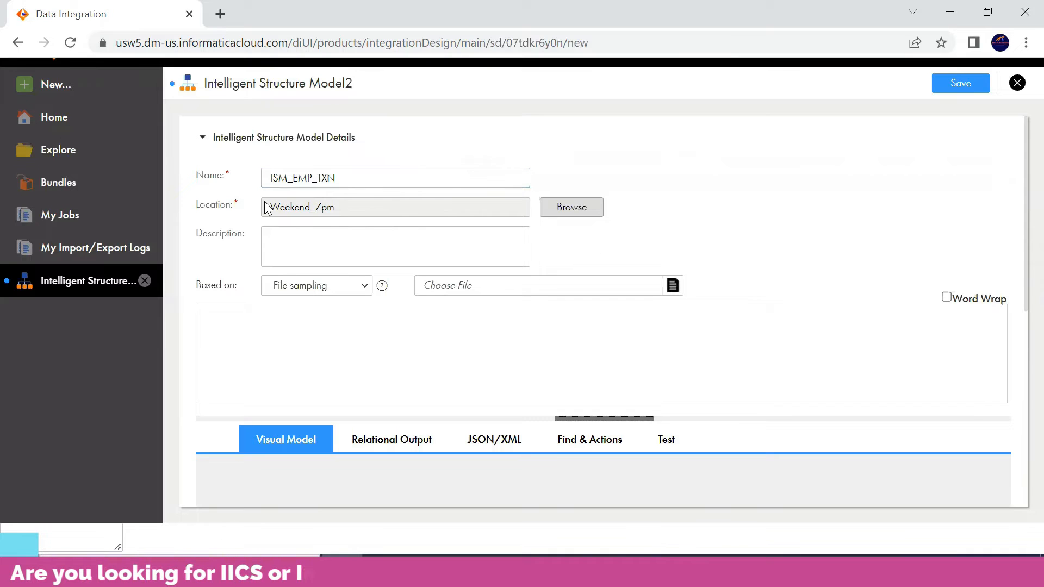
left_click(544, 208)
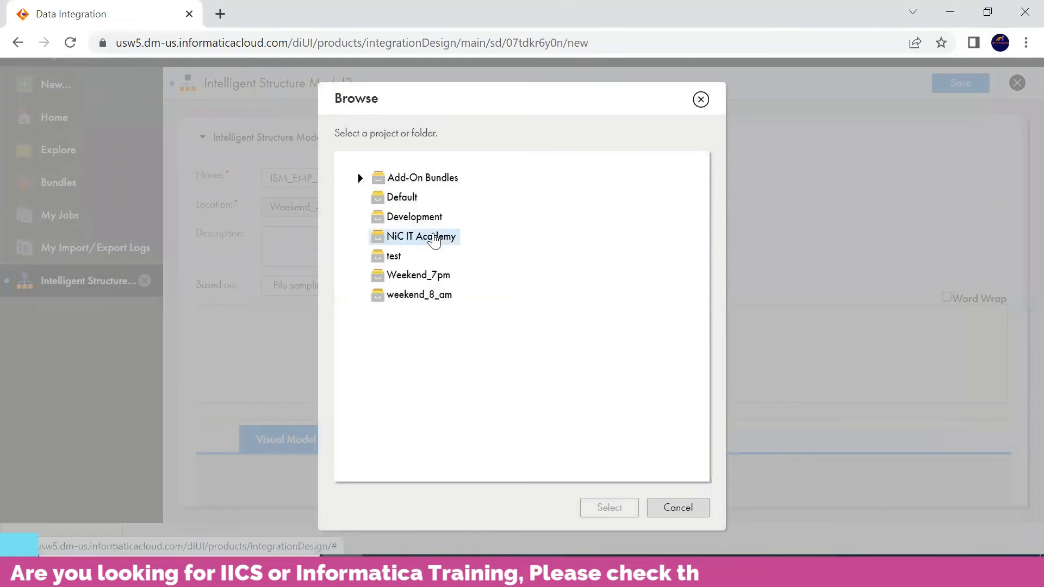
left_click(433, 237)
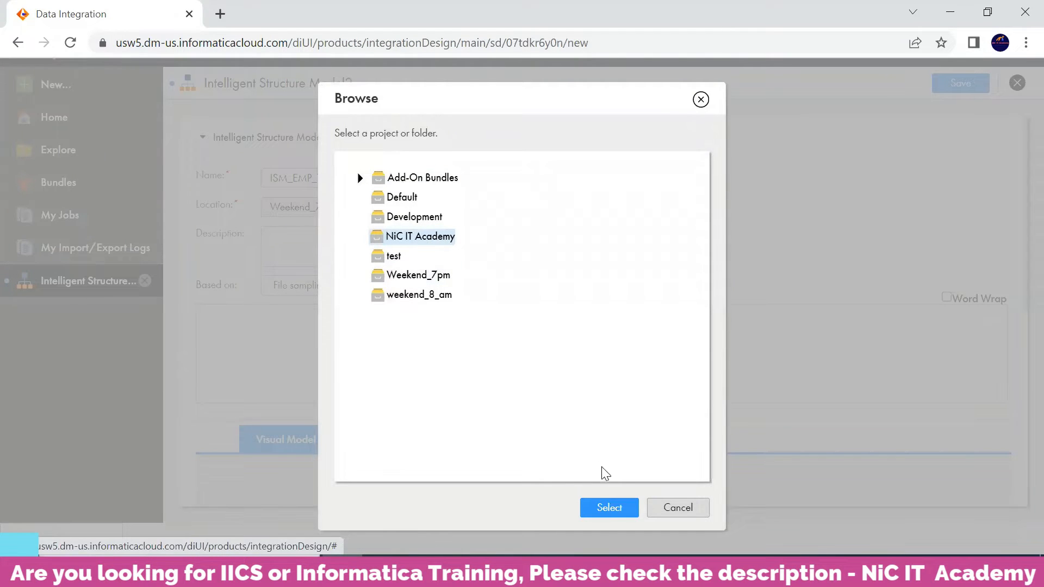
left_click(606, 515)
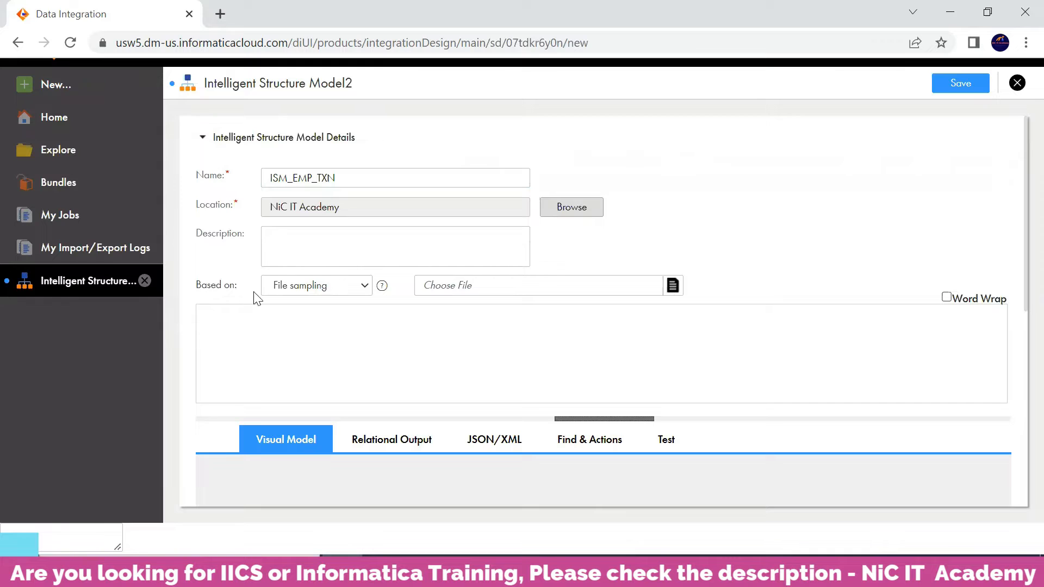
left_click(328, 287)
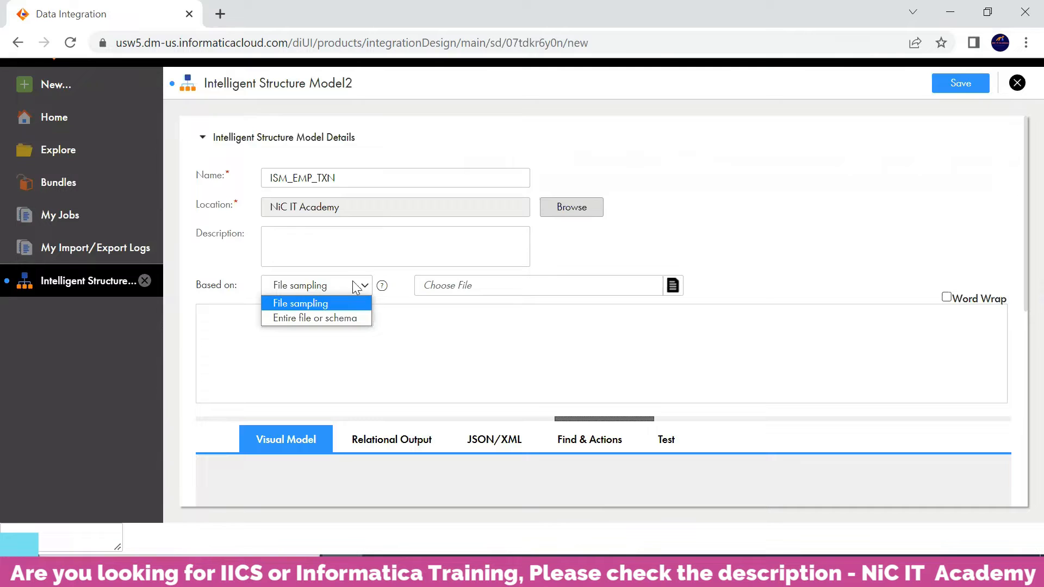
left_click(390, 304)
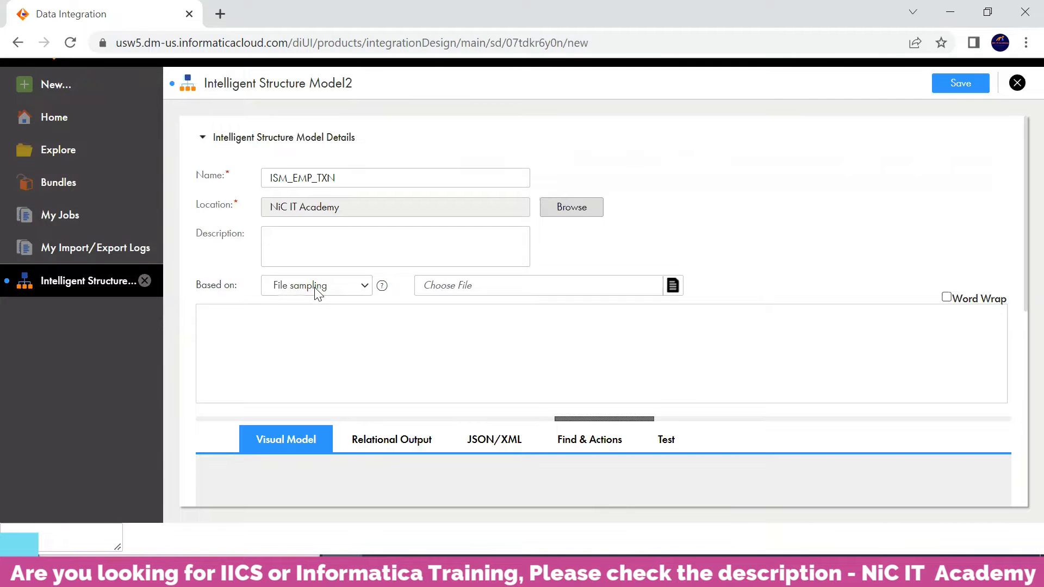
Load emp_txn_details from the Src_Files folder as the model's sample file and display its txn sheet
left_click(672, 287)
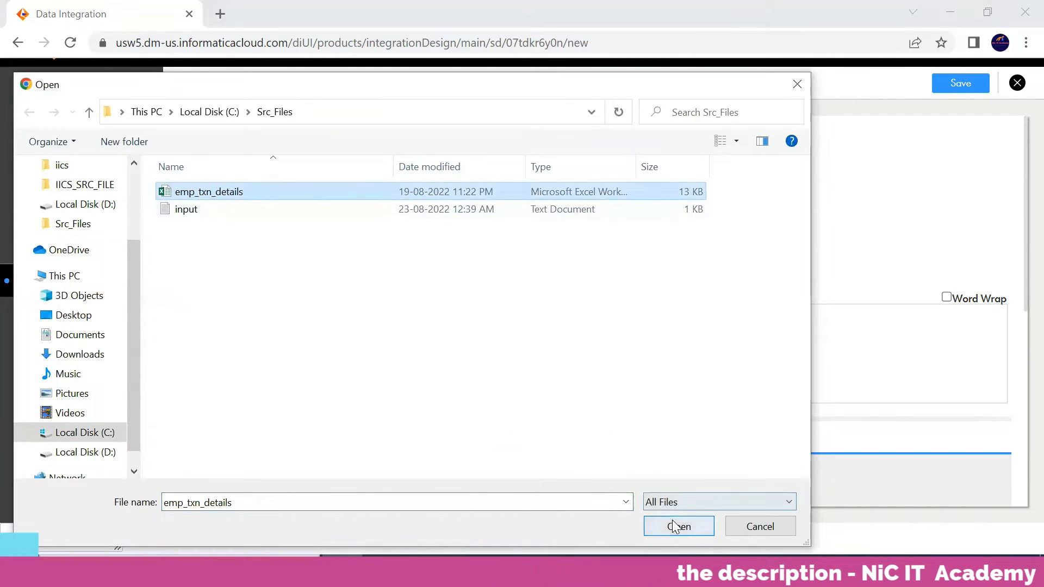
left_click(674, 526)
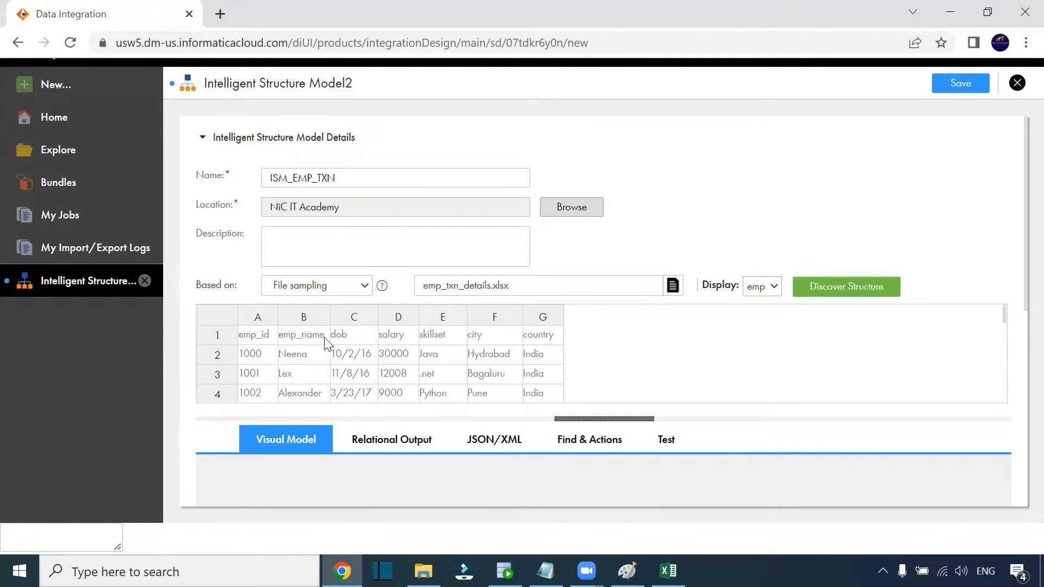
left_click(771, 290)
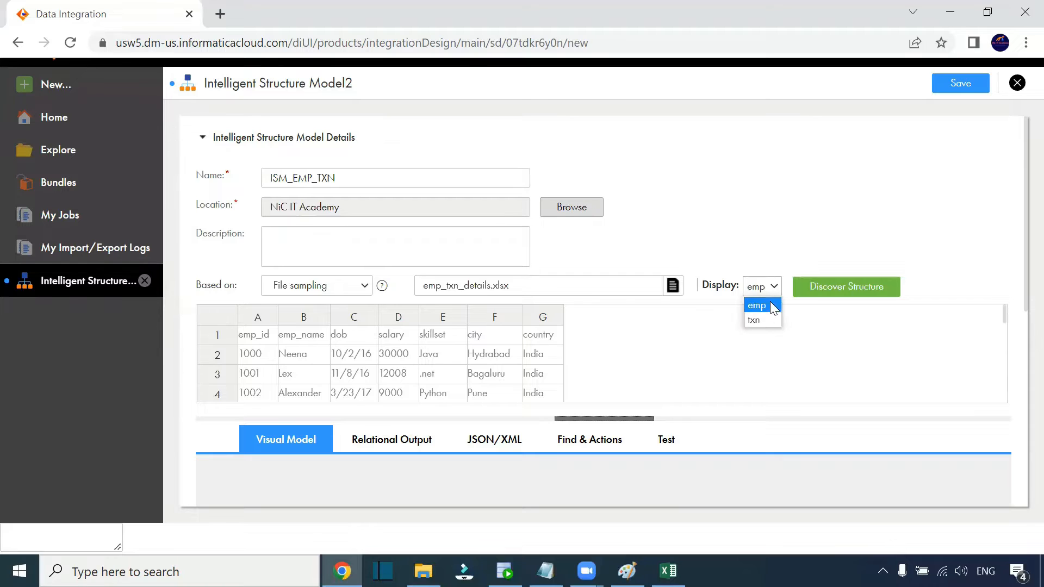
left_click(761, 320)
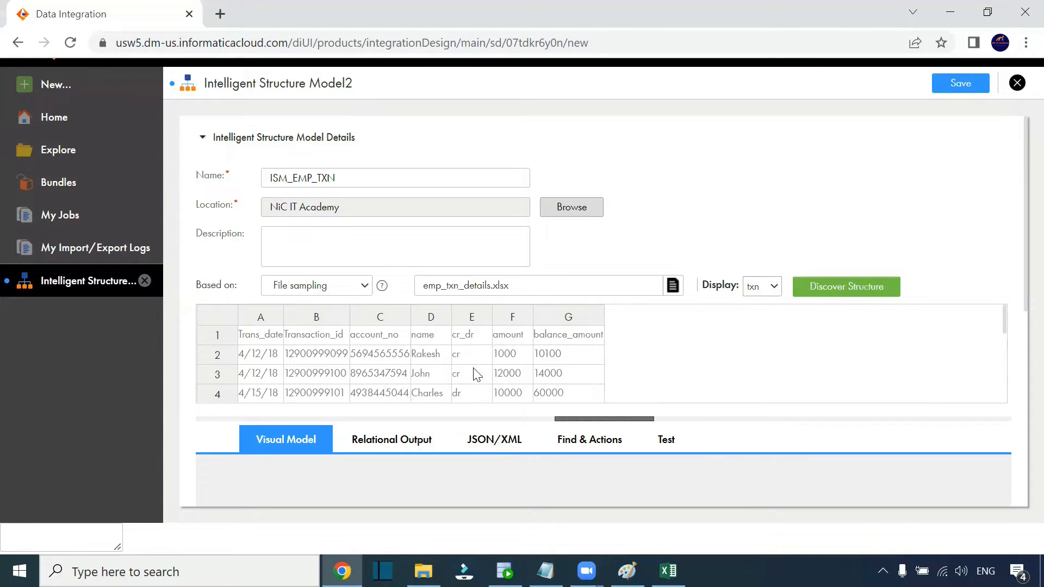
Discover the structure of the sample file and review the emp and txn branches in the visual model
left_click(849, 293)
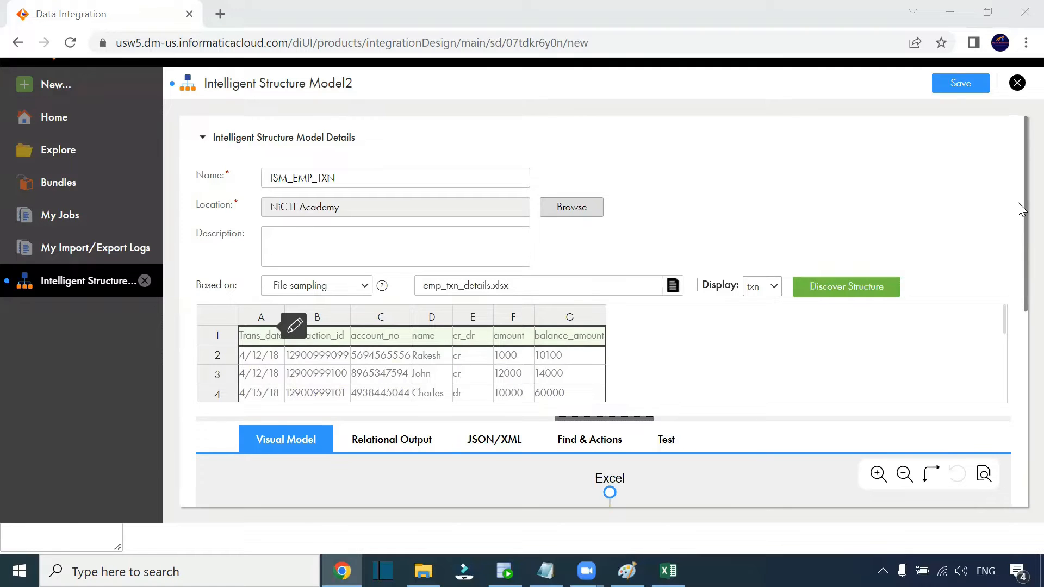
scroll(296, 334, "down", 2)
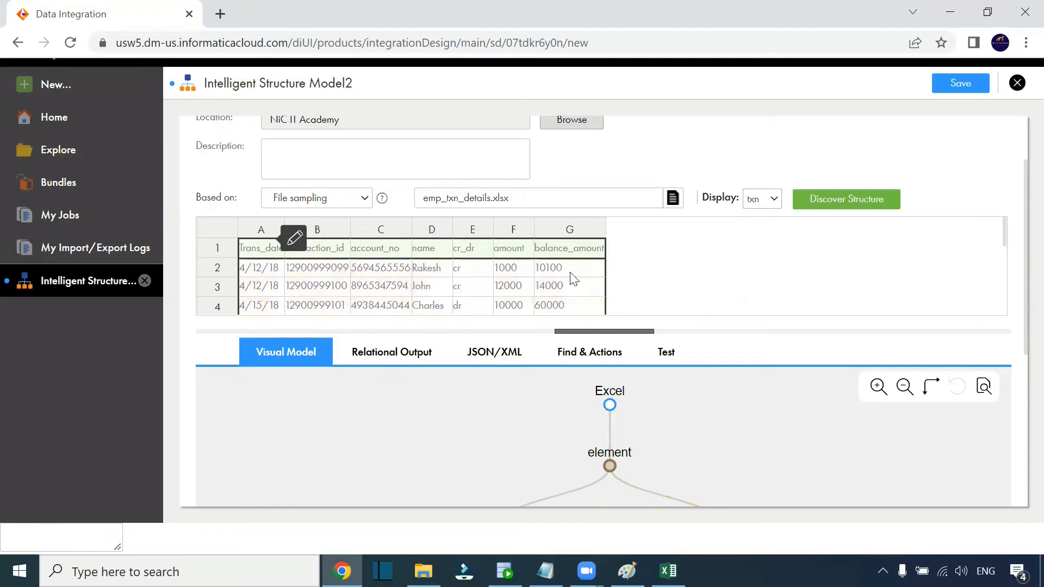
scroll(1019, 250, "down", 2)
scroll(1020, 261, "down", 3)
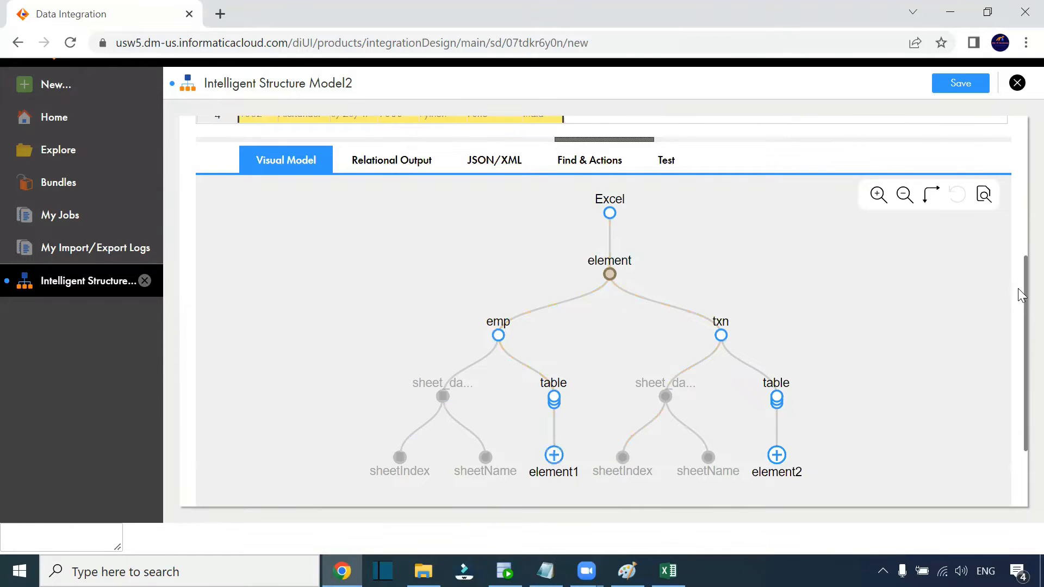
left_click_drag(1020, 295, 1018, 345)
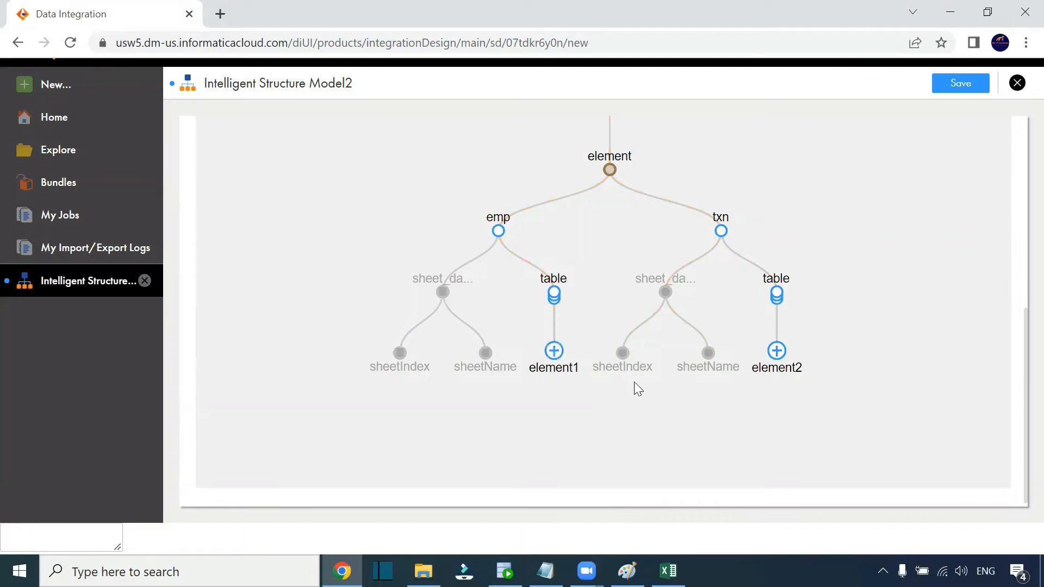
Expand element1 under emp and element2 under txn to inspect their fields, and save the model
left_click(560, 352)
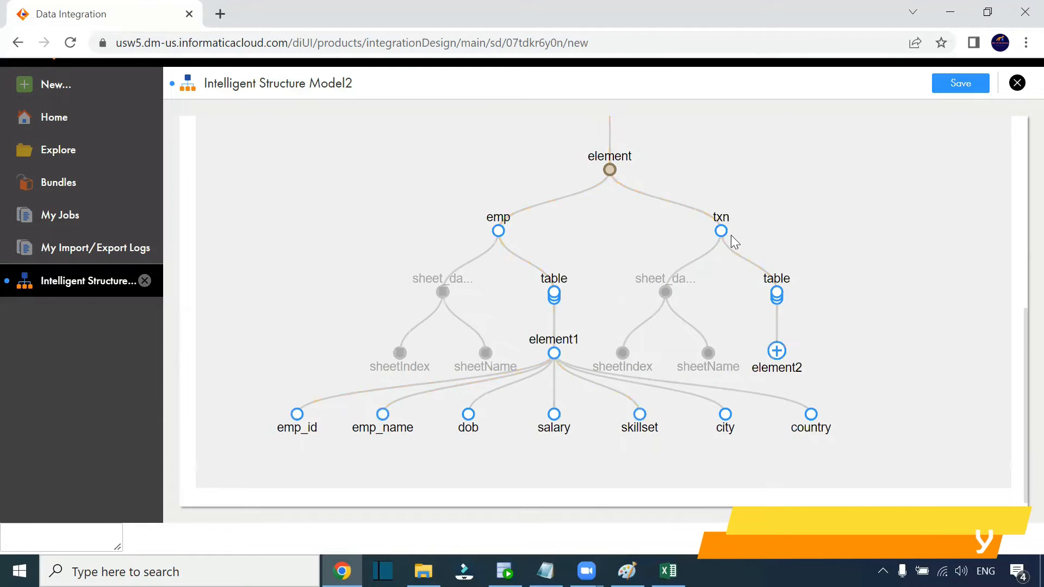
left_click(777, 350)
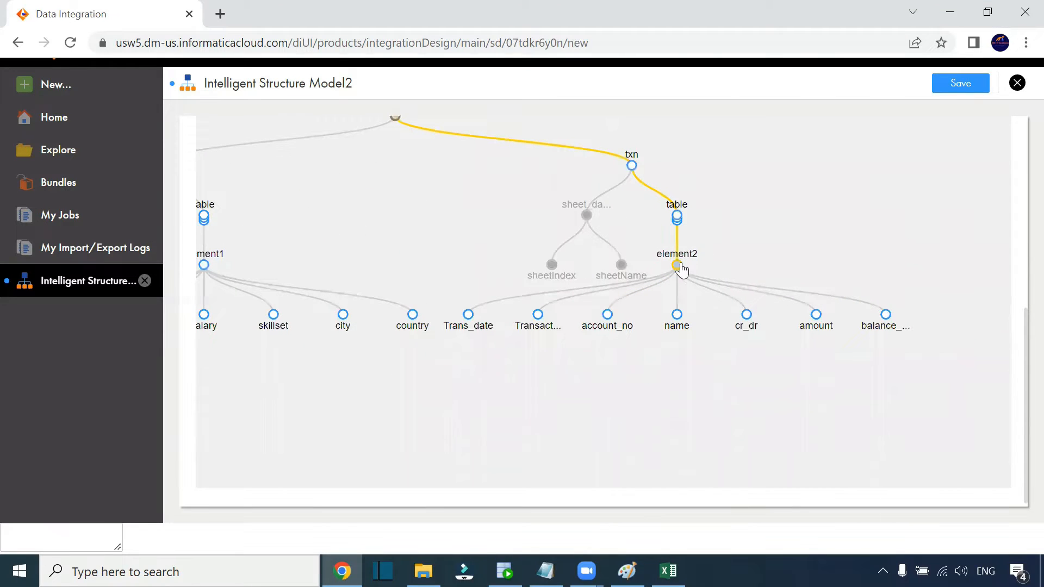
scroll(758, 190, "down", 10)
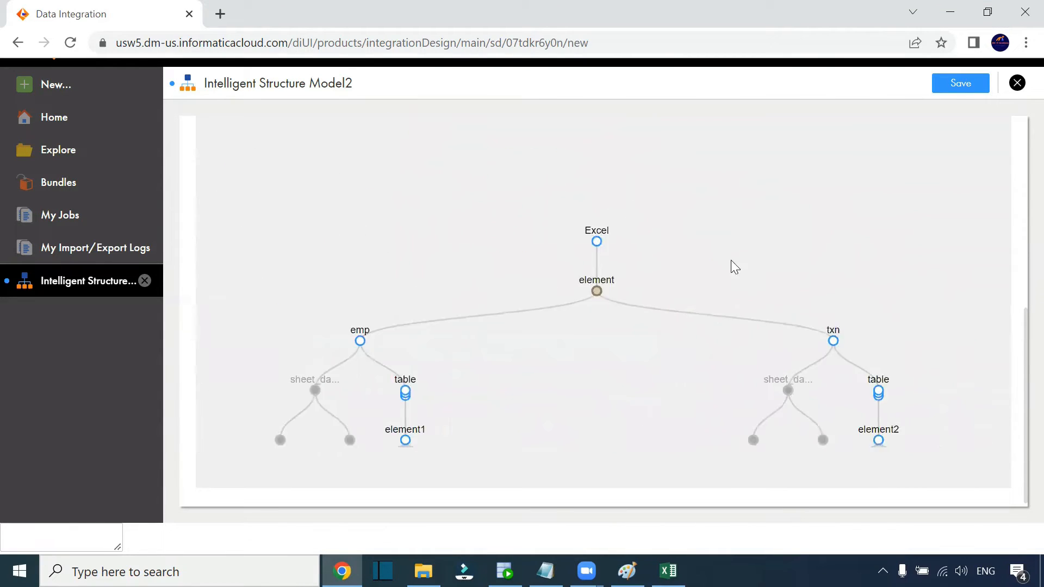
scroll(590, 256, "down", 3)
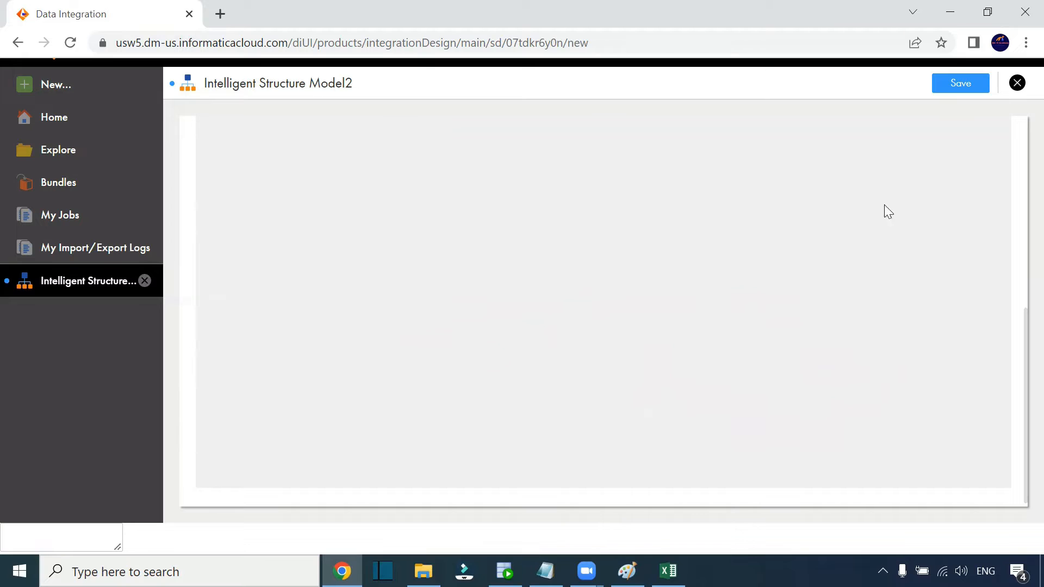
left_click(962, 84)
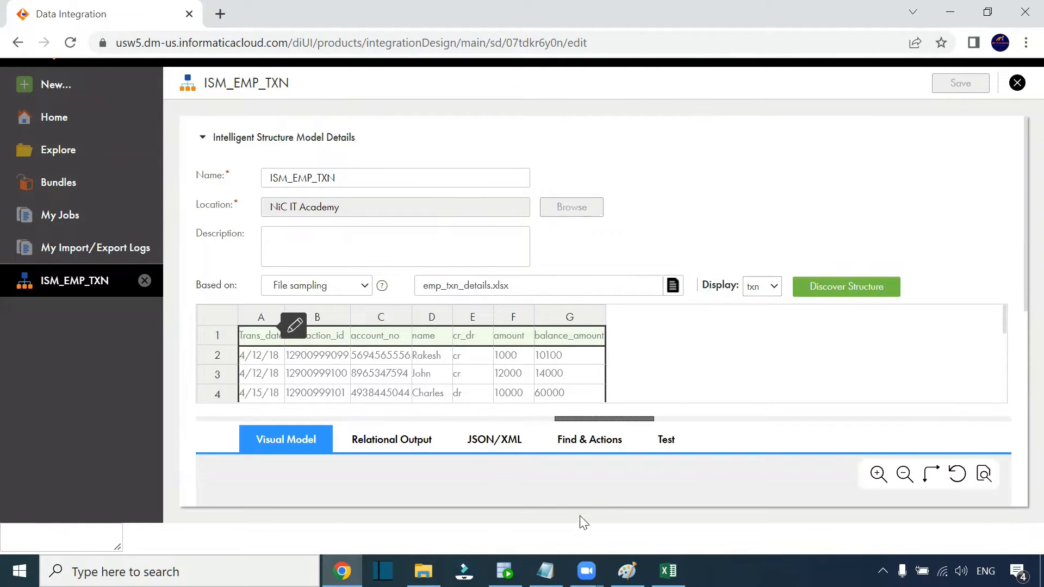
Switch to Notepad to highlight the "ISM - Intelligent Structure Model" item in the notes, and return to Chrome
left_click(545, 570)
left_click_drag(50, 142, 510, 155)
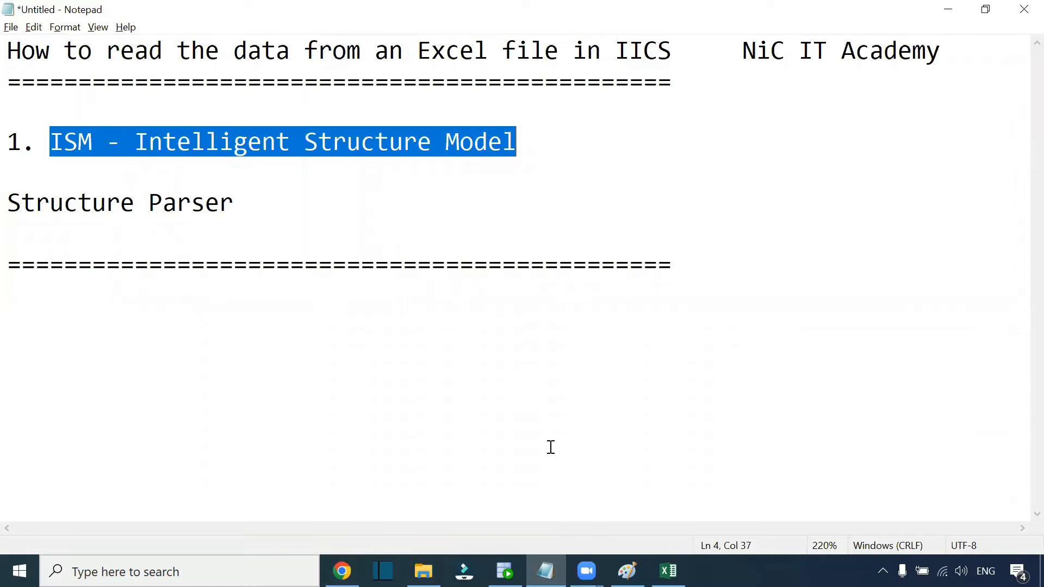
left_click(341, 571)
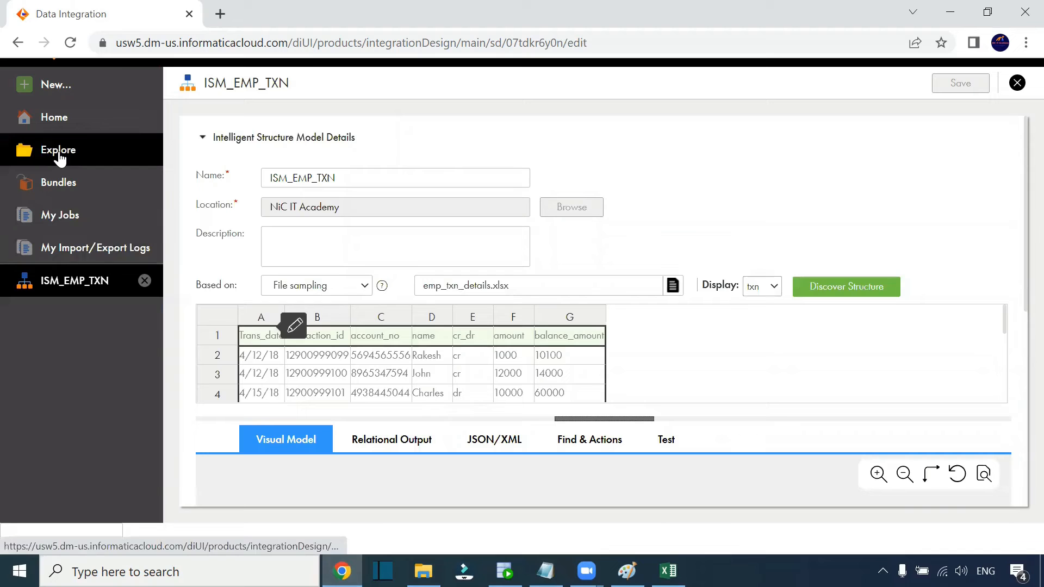
Create a new Mapping asset from the mapping asset types
left_click(54, 87)
left_click(238, 221)
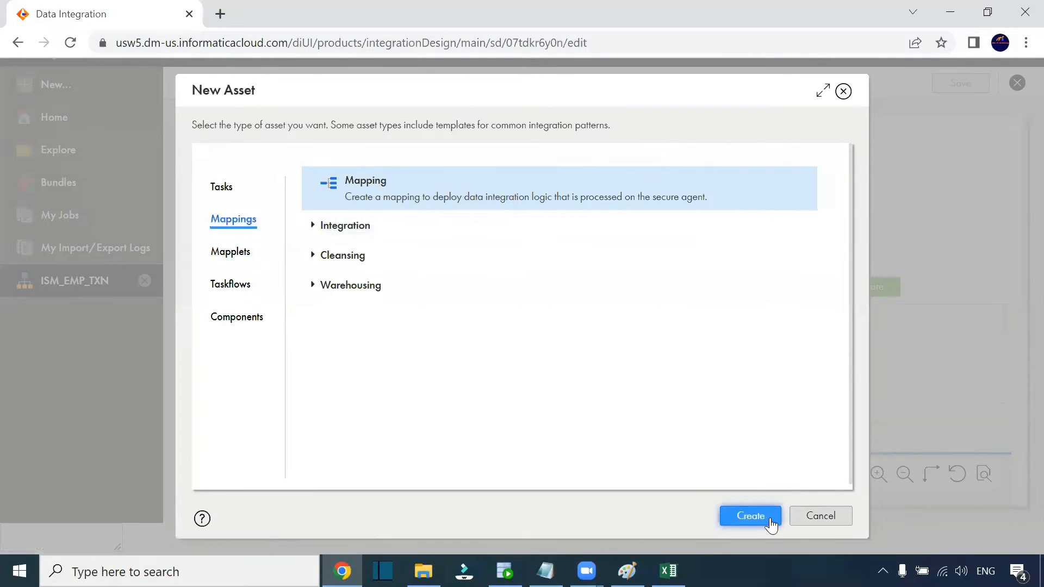
left_click(750, 516)
Name the mapping m_EMP_TXN_Excel_Source and set its location to the NiC IT Academy project
left_click_drag(320, 414, 254, 417)
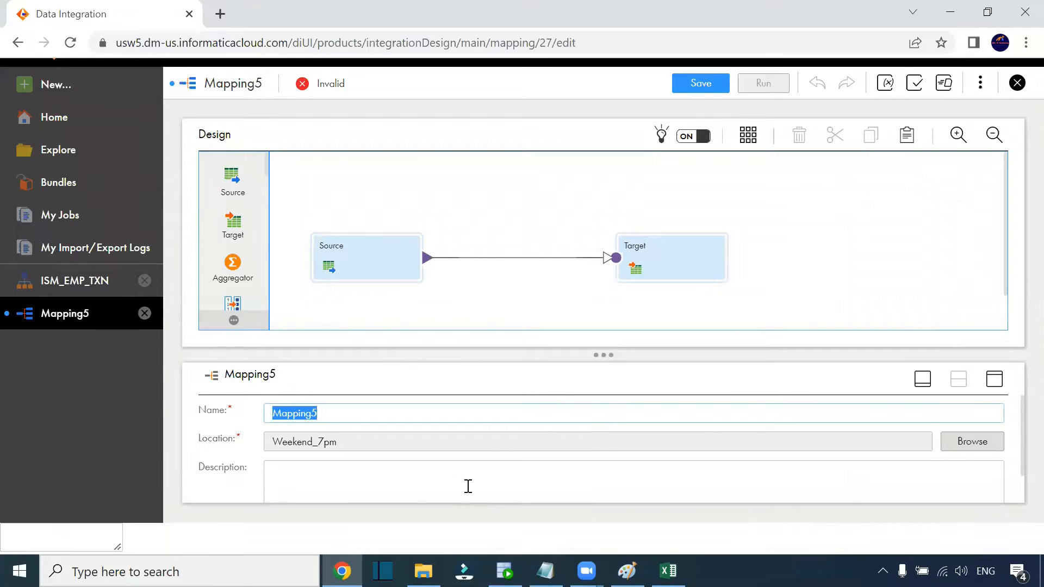
type("m_EMP_TXN_Excel_Souc")
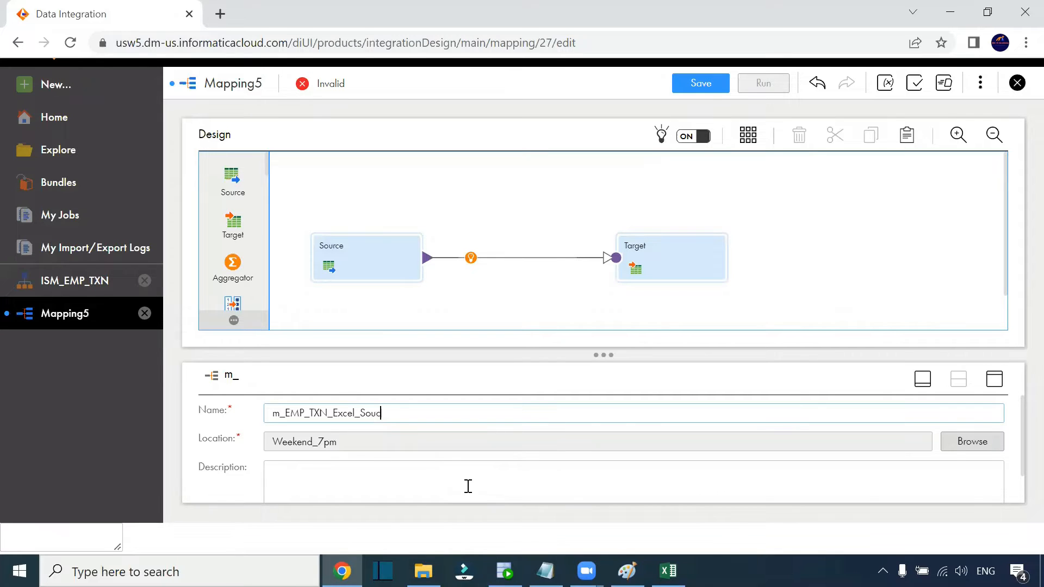
key("BackSpace")
type("rce")
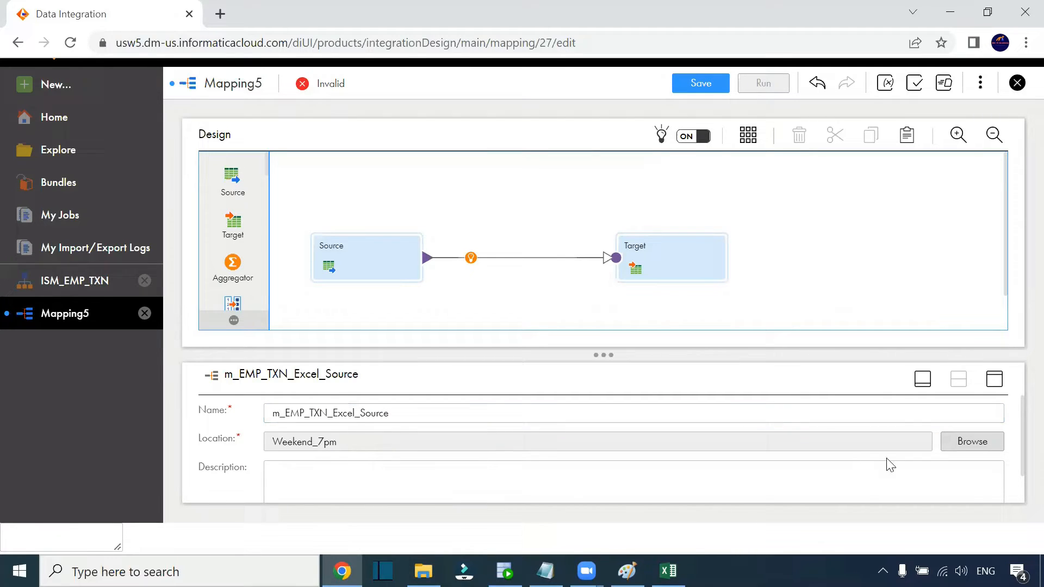
left_click(964, 443)
left_click(413, 243)
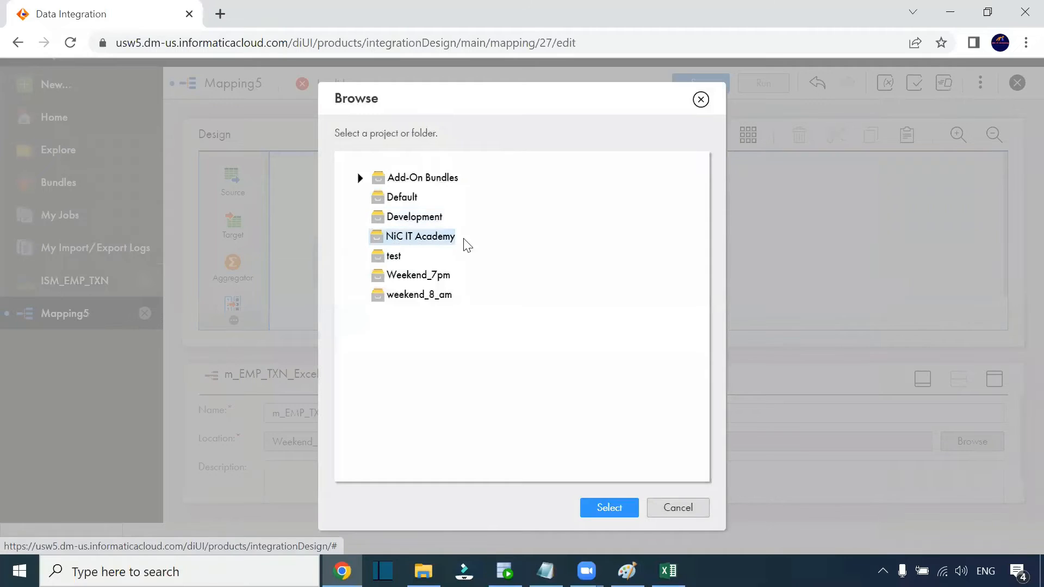
left_click(609, 507)
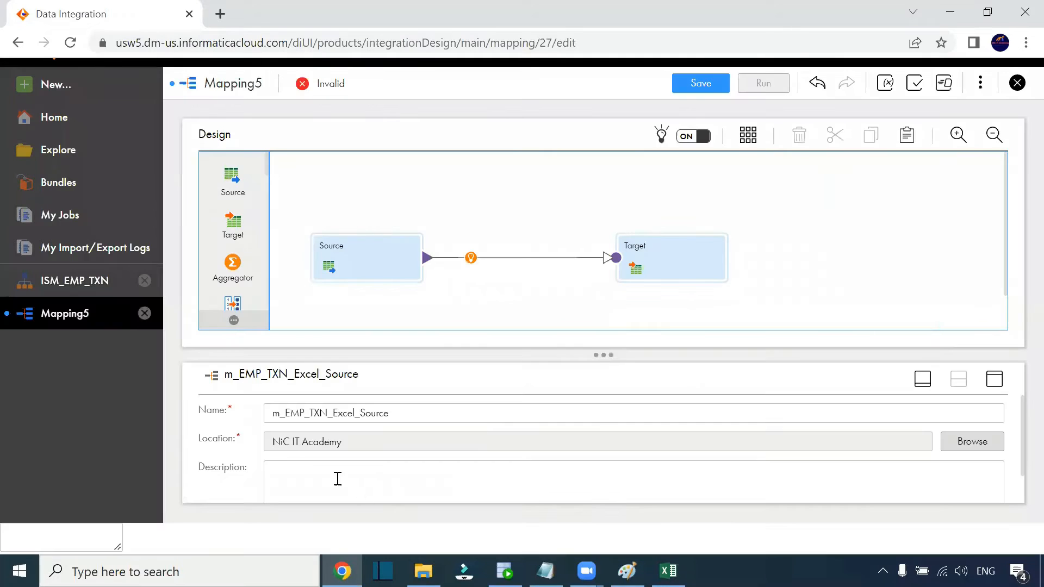
Describe the mapping as "To read the data from an Excel file in IICS", copying the wording from the Notepad heading
left_click(295, 468)
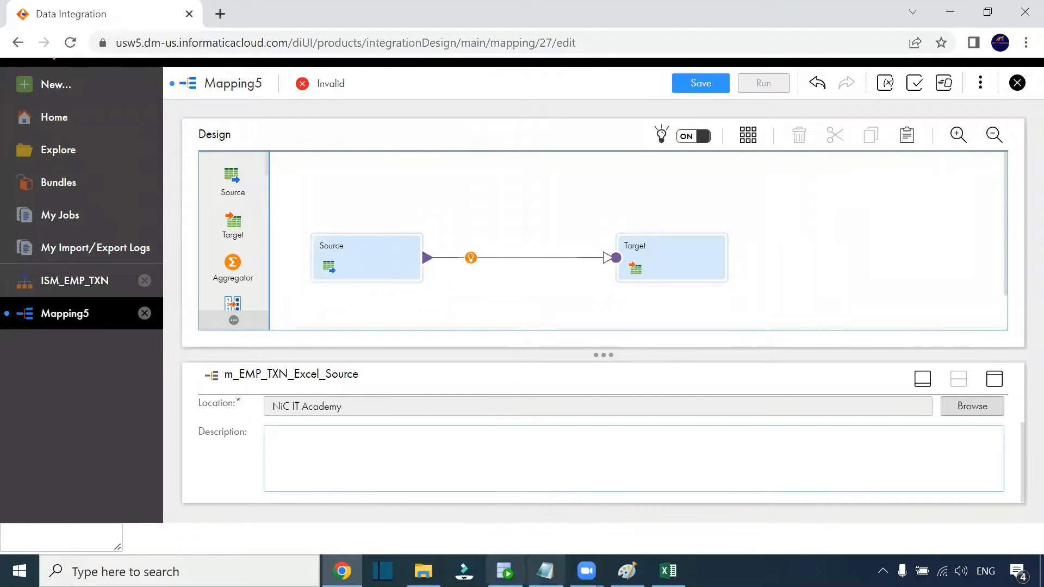
left_click(545, 571)
left_click_drag(684, 51, 9, 50)
left_click_drag(106, 48, 677, 47)
key("ctrl+c")
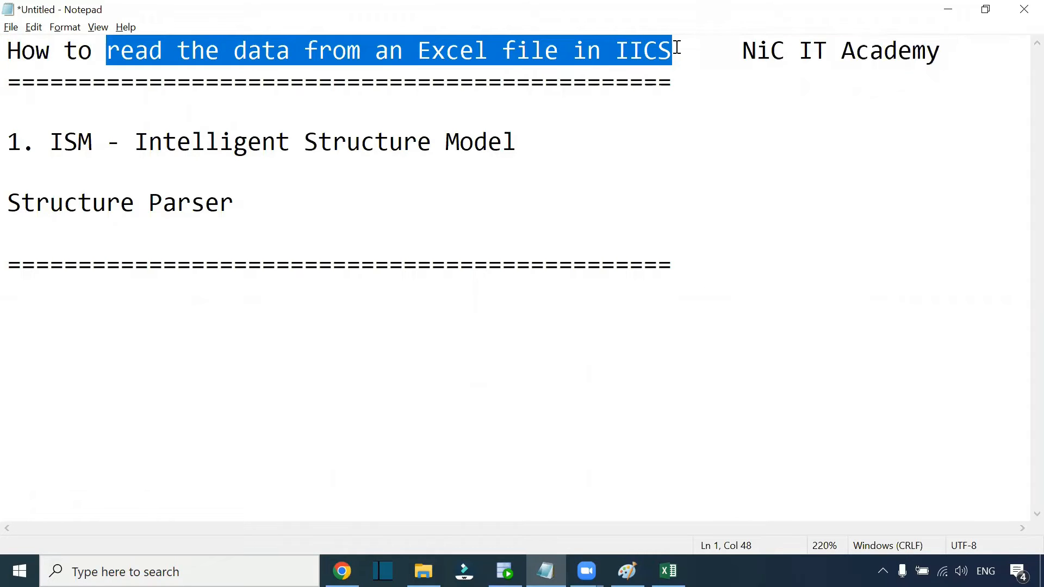
key("alt+Tab")
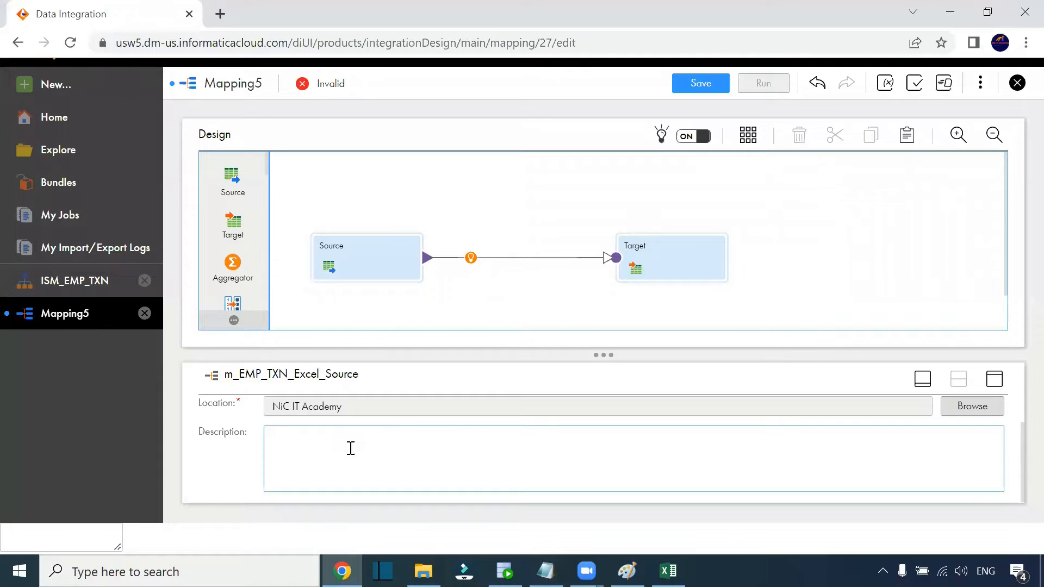
left_click(350, 448)
key("ctrl+v")
type("To")
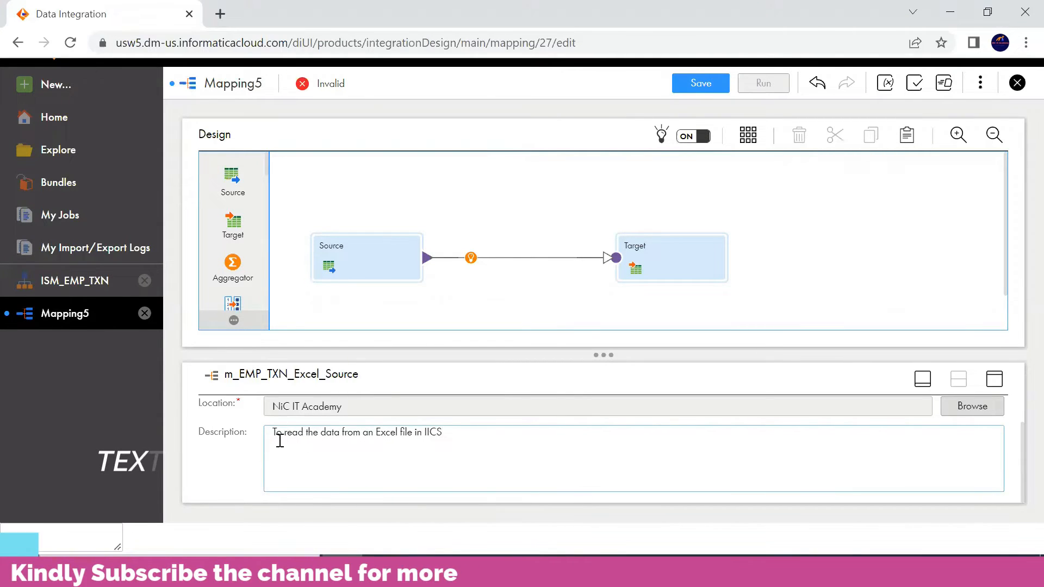
Select the mapping's Source transformation, and switch to File Explorer to open the input text file in Src_Files with enlarged text
left_click(339, 264)
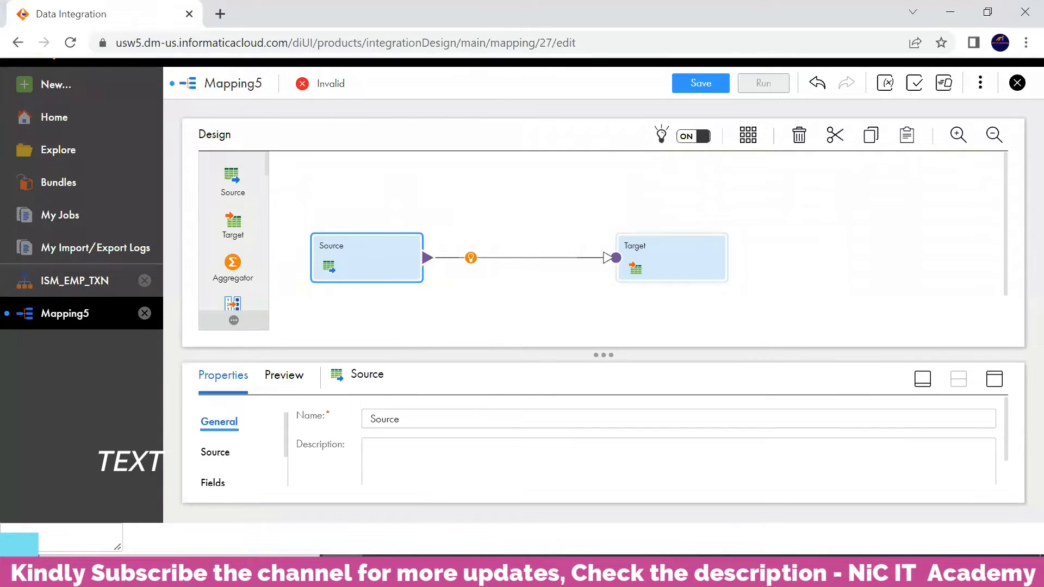
left_click(424, 571)
left_click(184, 131)
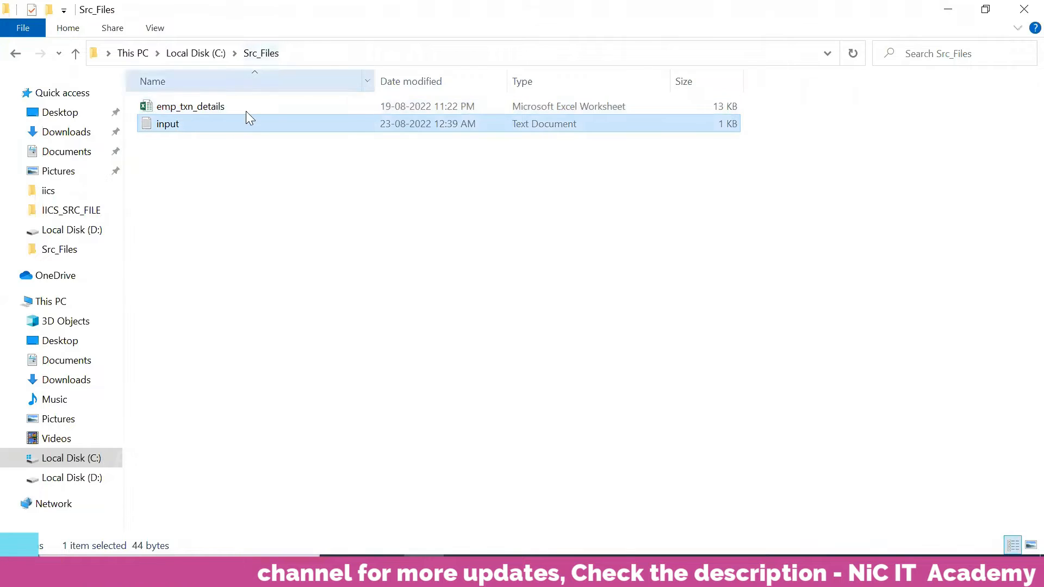
double_click(181, 128)
scroll(397, 375, "up", 13, "ctrl")
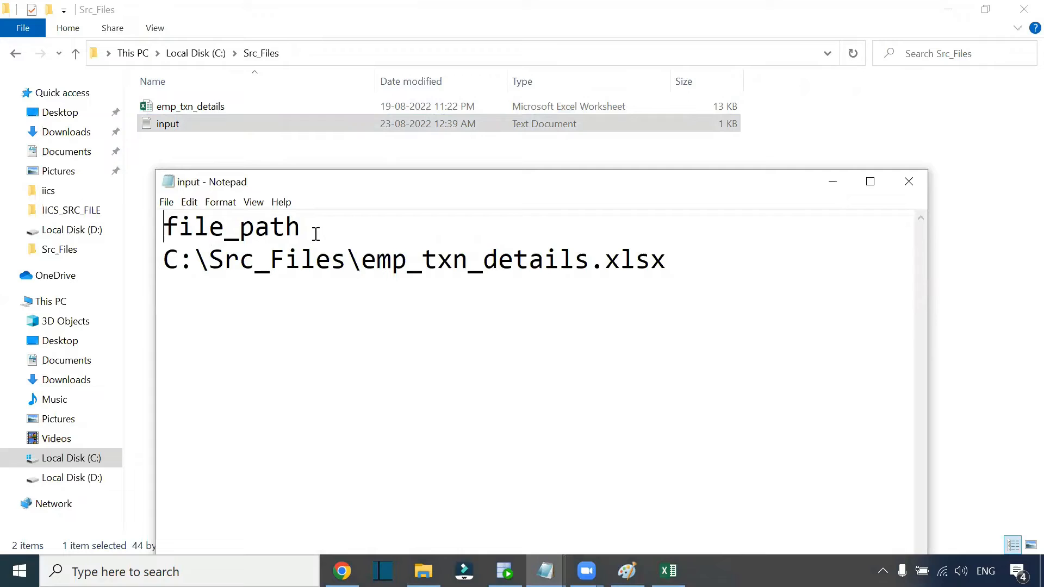
Examine the file_path header and the Excel file's full path, including its extension, in the input file, and close it
left_click_drag(315, 234, 150, 218)
left_click_drag(165, 260, 672, 281)
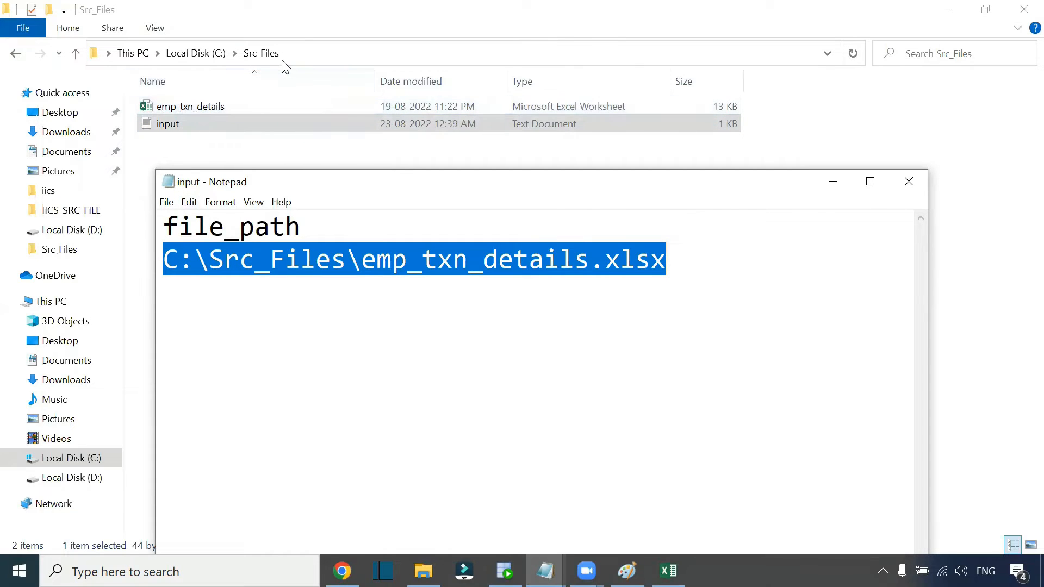
left_click(402, 314)
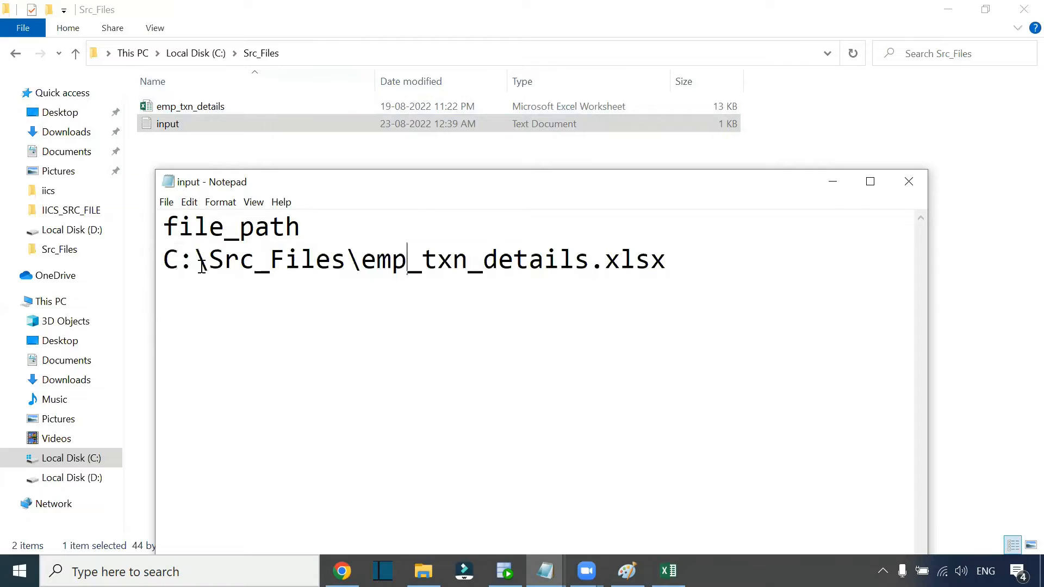
left_click_drag(169, 228, 583, 260)
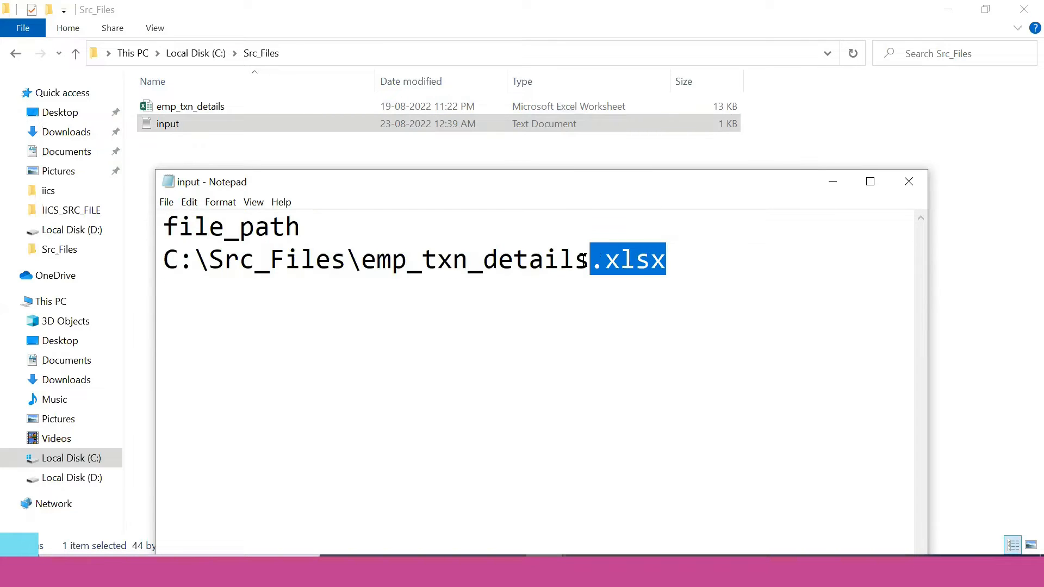
left_click(908, 182)
left_click(282, 158)
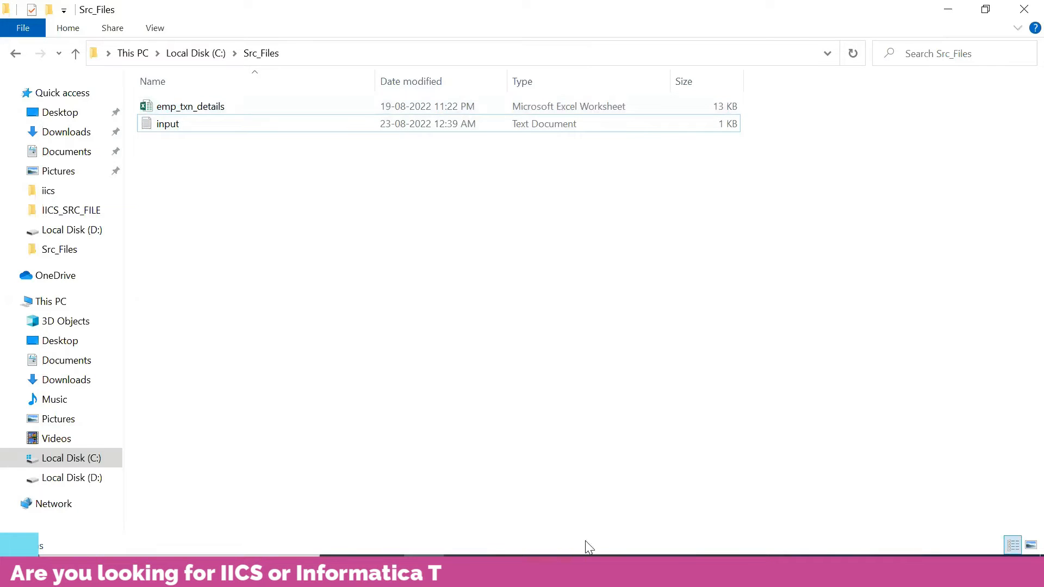
Switch back to the mapping in the browser and set the Source transformation's connection to S_Excel (Flat File)
left_click(341, 571)
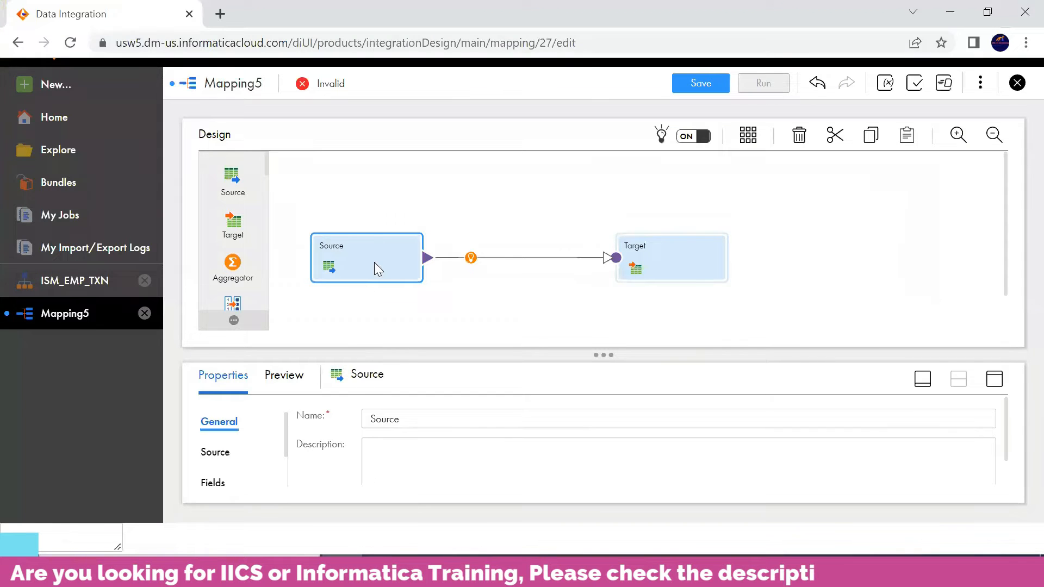
left_click(994, 380)
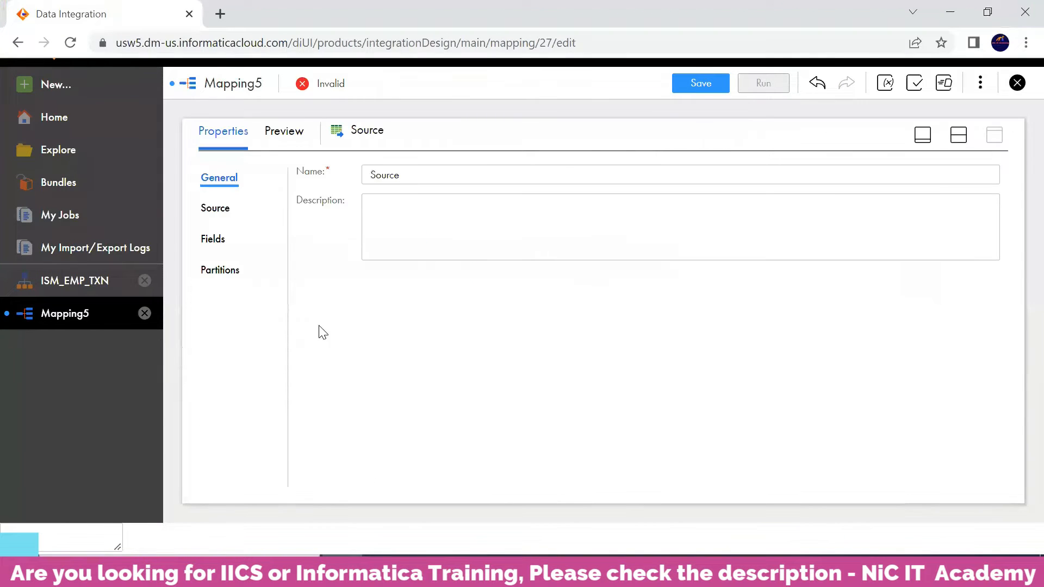
left_click(218, 213)
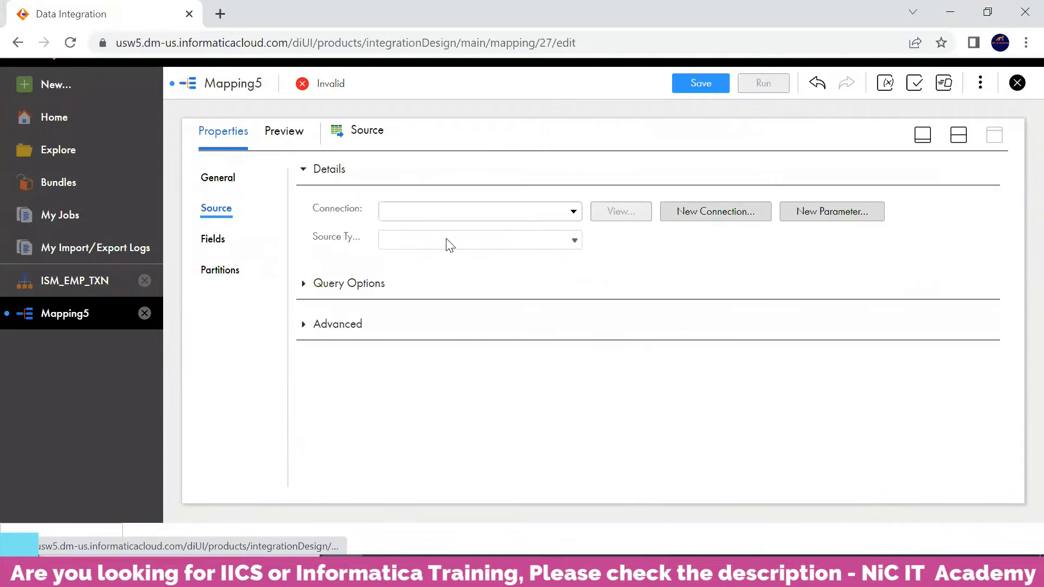
left_click(525, 213)
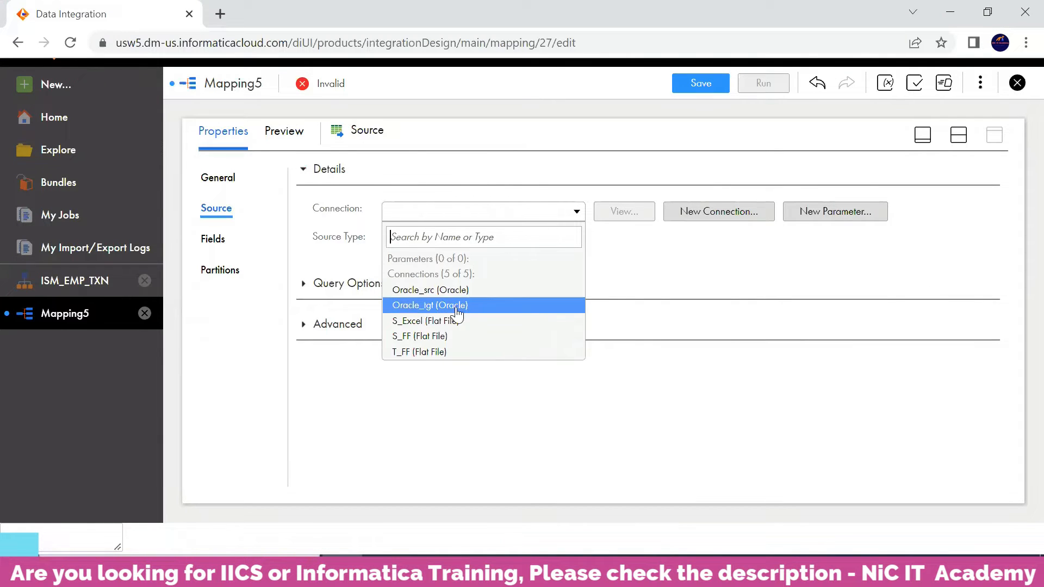
left_click(422, 325)
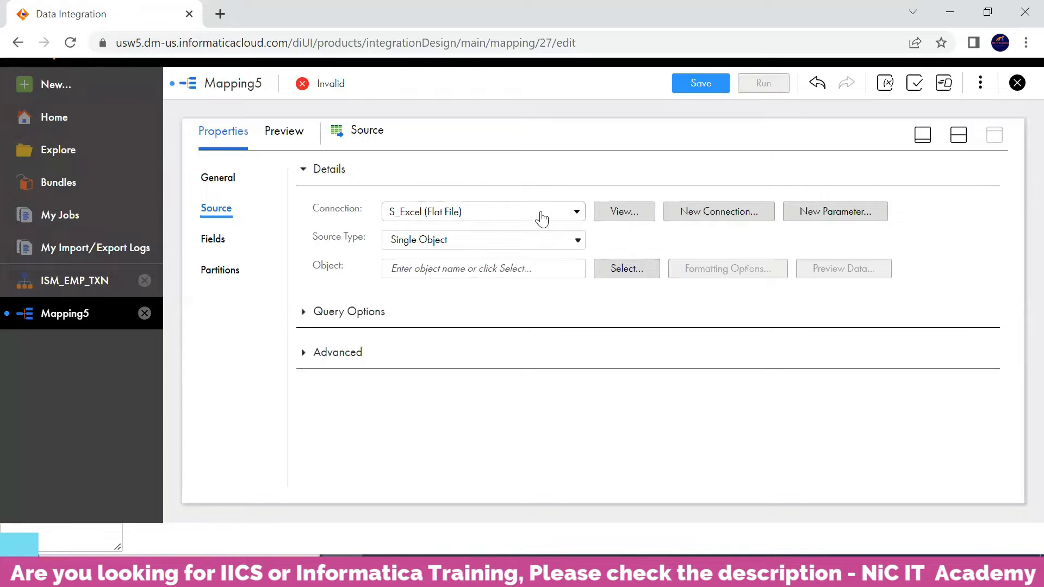
View the S_Excel connection's properties and compare its date format with the date columns on the emp and txn sheets of emp_txn_details in Excel
left_click(619, 210)
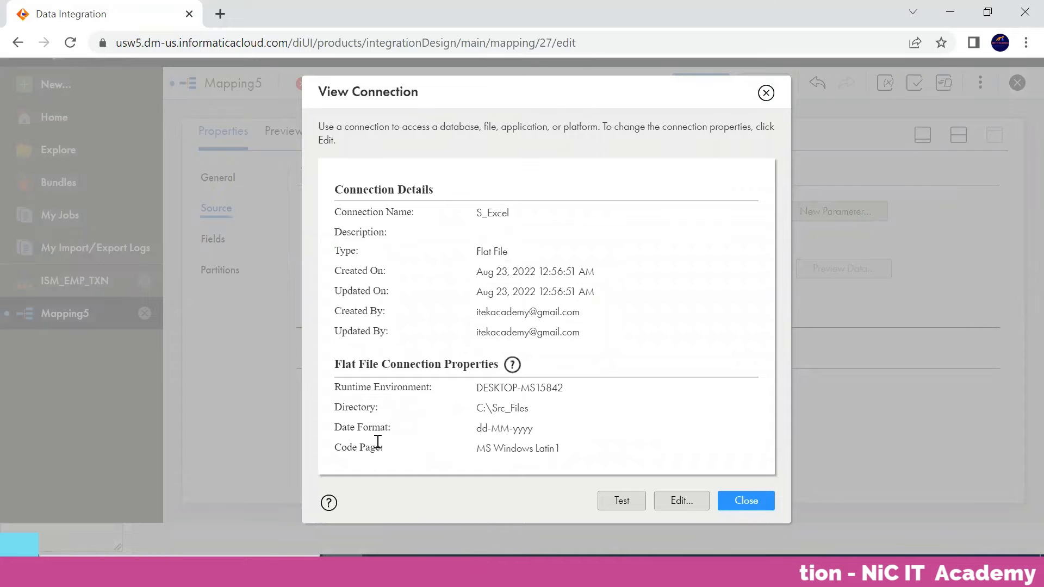
mouse_move(336, 434)
left_mouse_down()
mouse_move(493, 430)
mouse_move(337, 430)
left_mouse_up()
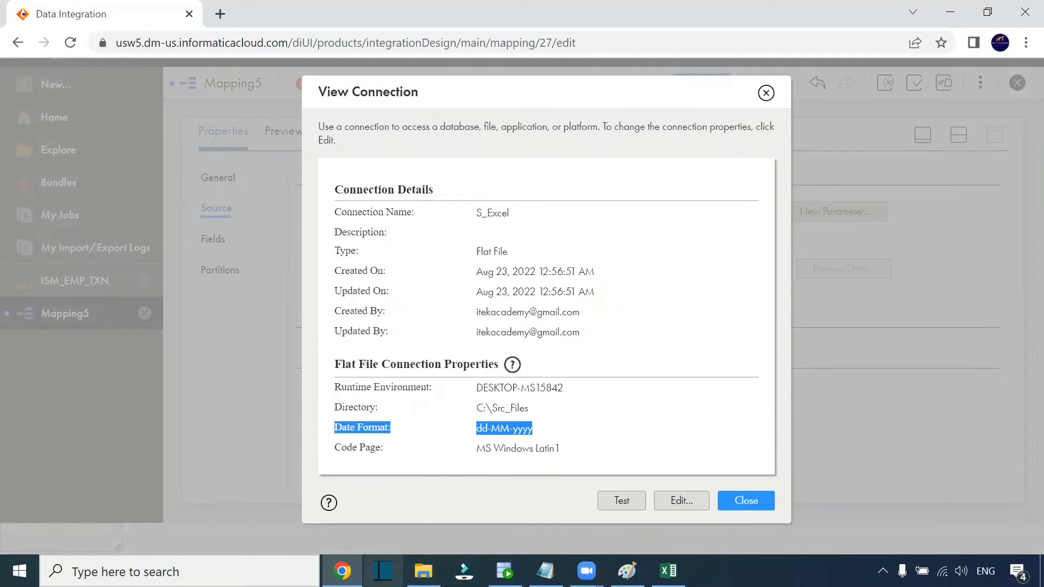
left_click(423, 571)
double_click(208, 108)
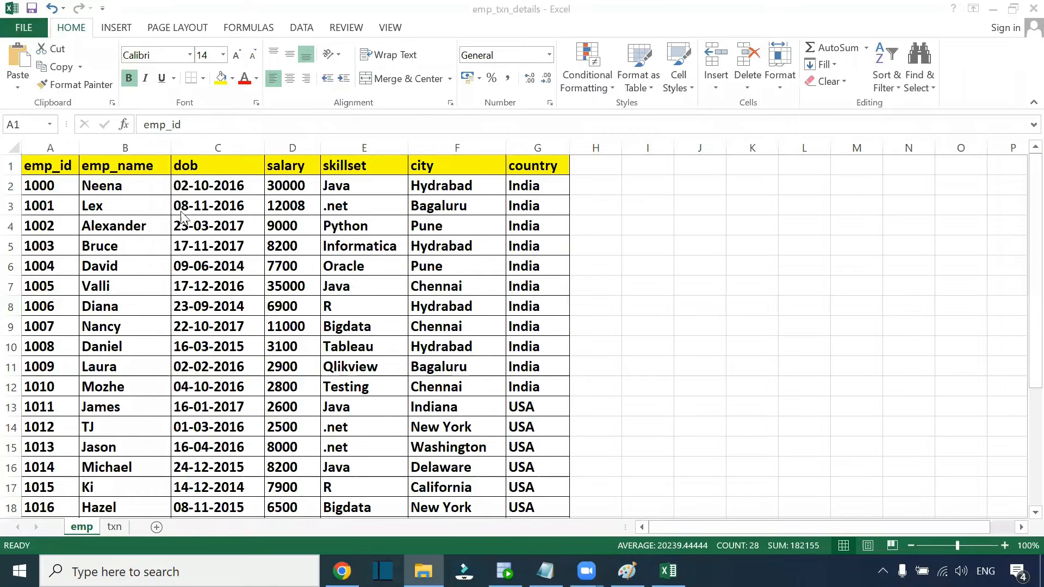
left_click(552, 326)
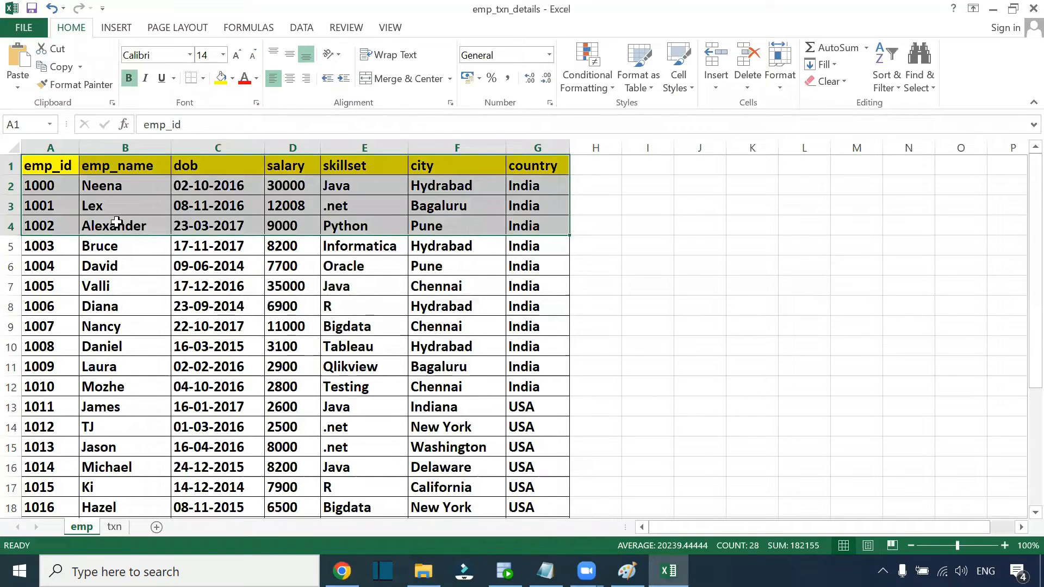
left_click(207, 188)
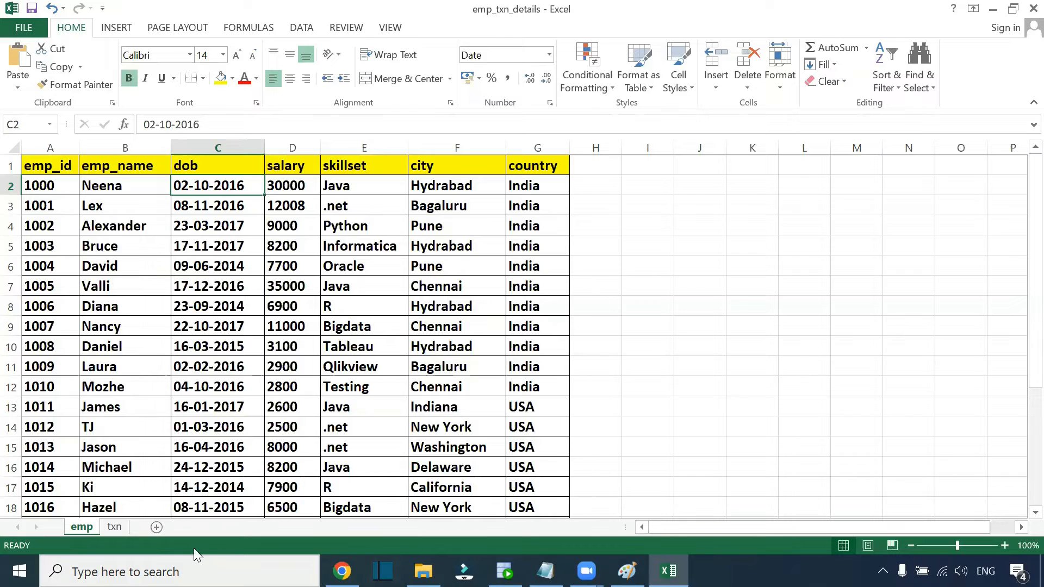
left_click(114, 527)
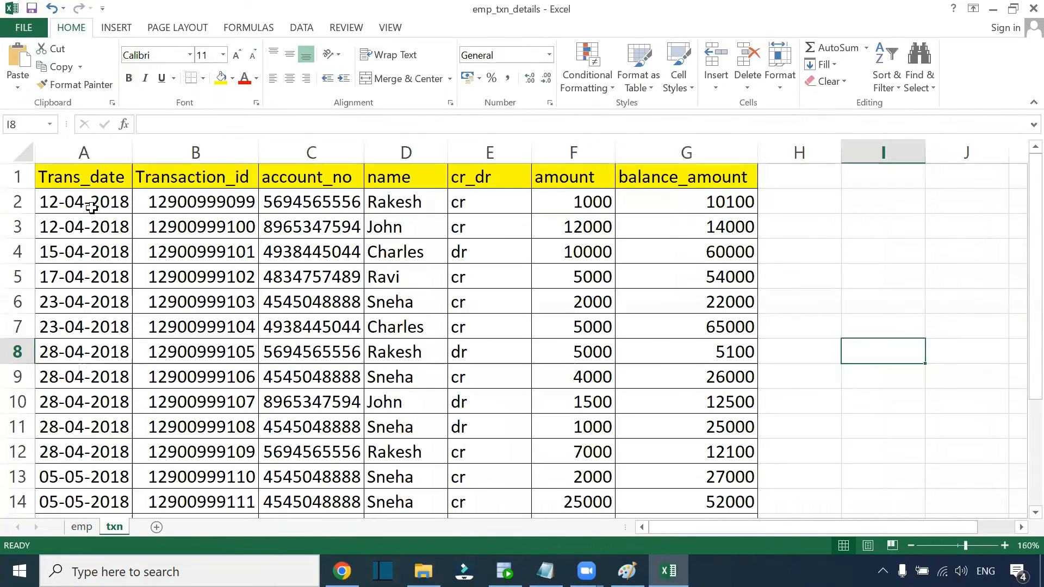
left_click_drag(91, 207, 109, 358)
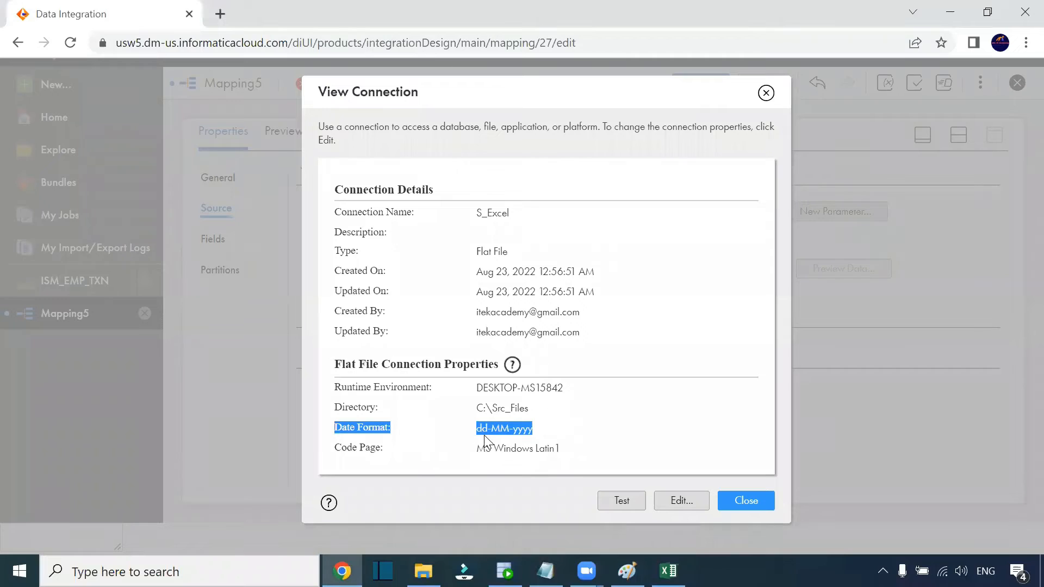
Examine the connection's date format and directory, and compare the directory with the Src_Files folder in File Explorer
left_click_drag(531, 430, 480, 432)
left_click_drag(339, 428, 539, 430)
left_click_drag(337, 408, 479, 410)
left_click(538, 418)
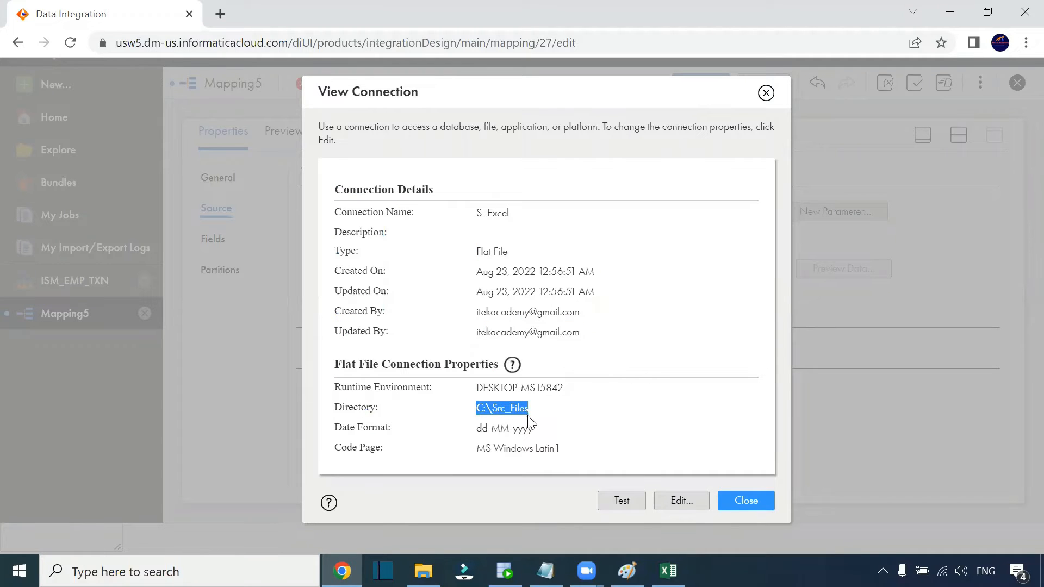
left_click(424, 570)
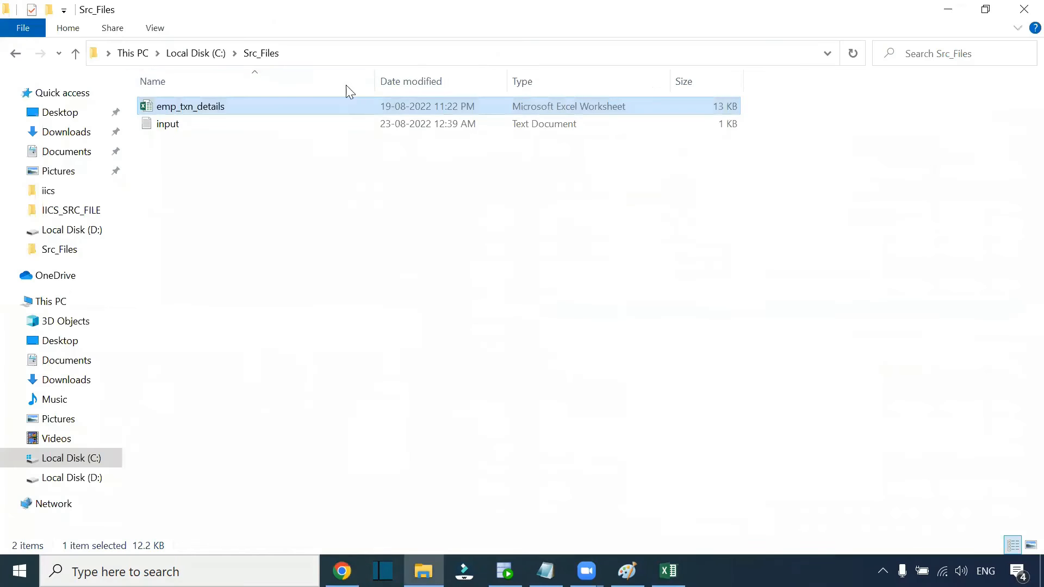
key("alt+Tab")
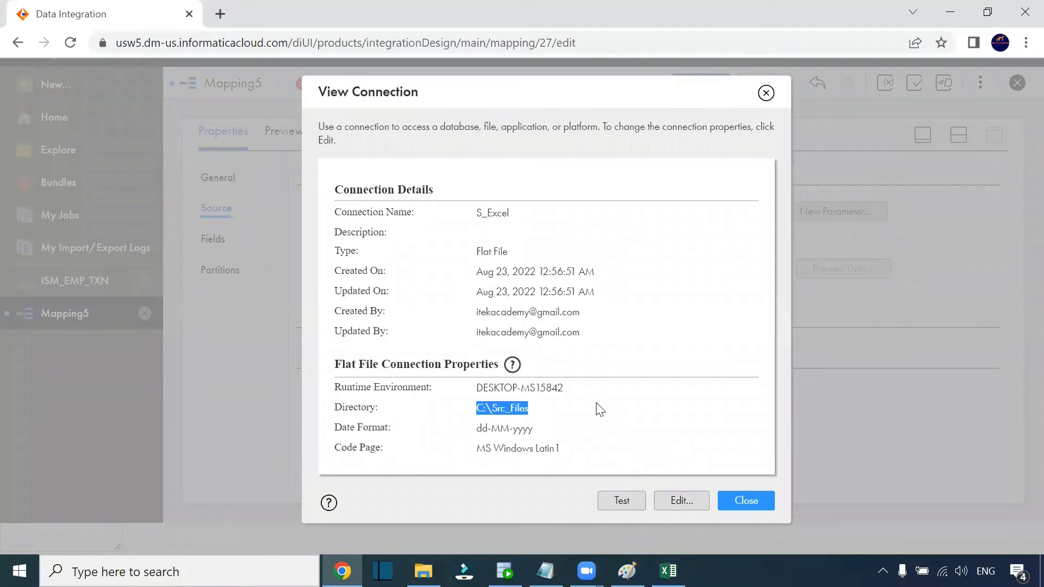
Test the S_Excel connection and close its properties
left_click(626, 502)
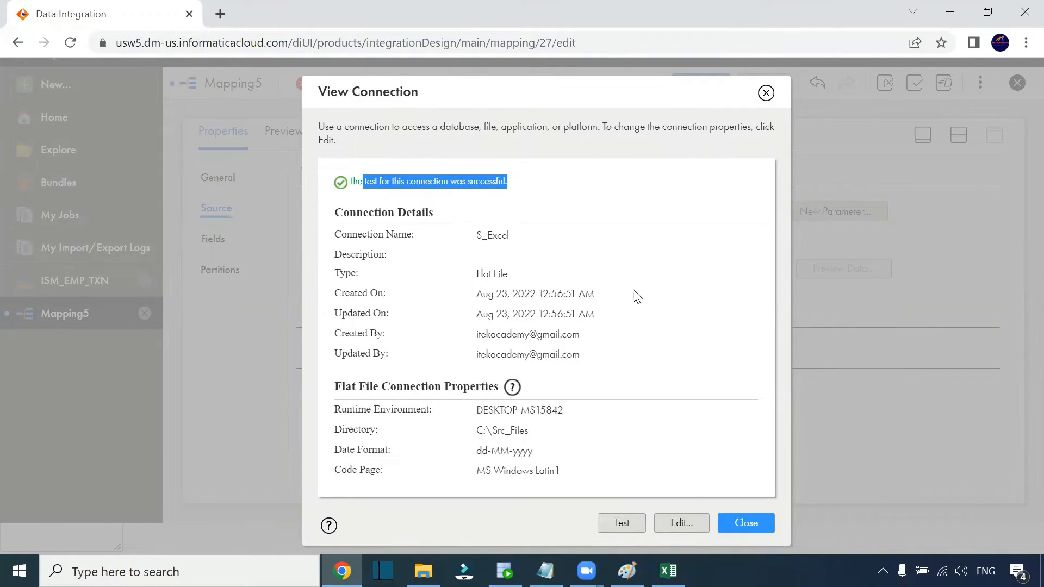
left_click(442, 339)
left_click(767, 531)
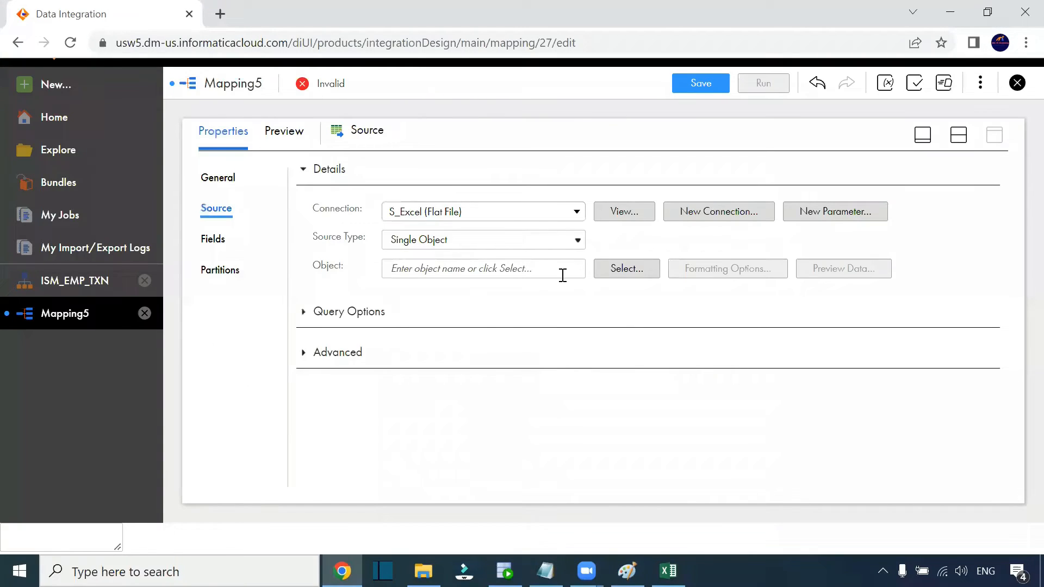
Choose input.txt as the source object, closing the emp_txn_details workbook in Excel, and check the source's fields
left_click(625, 278)
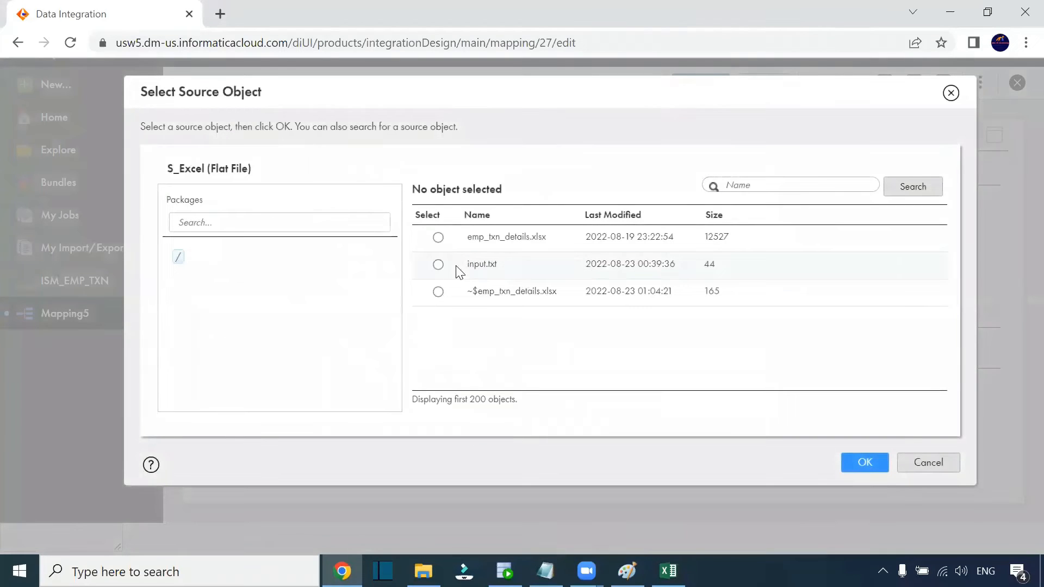
left_click(451, 270)
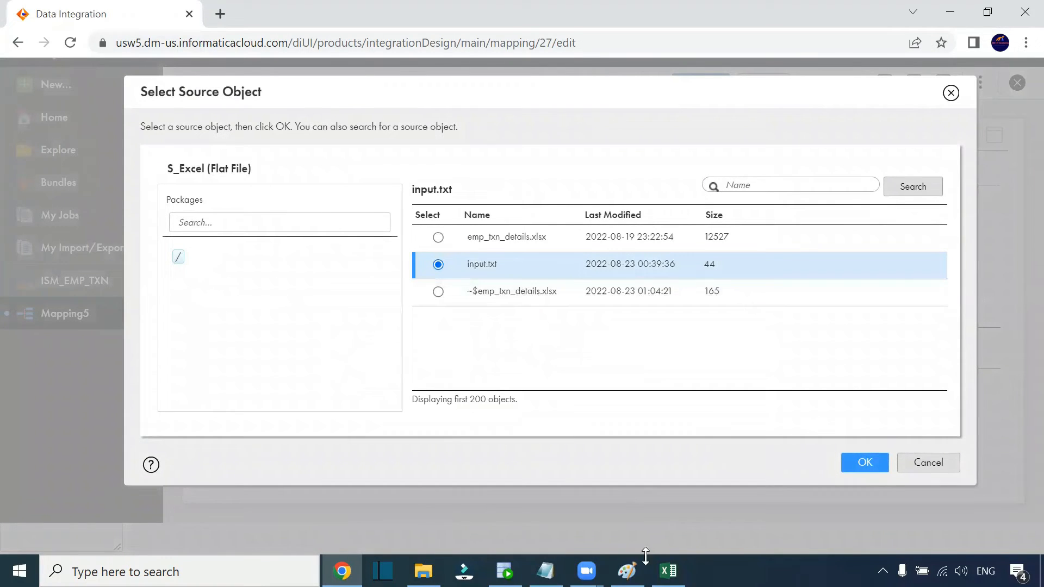
left_click(668, 571)
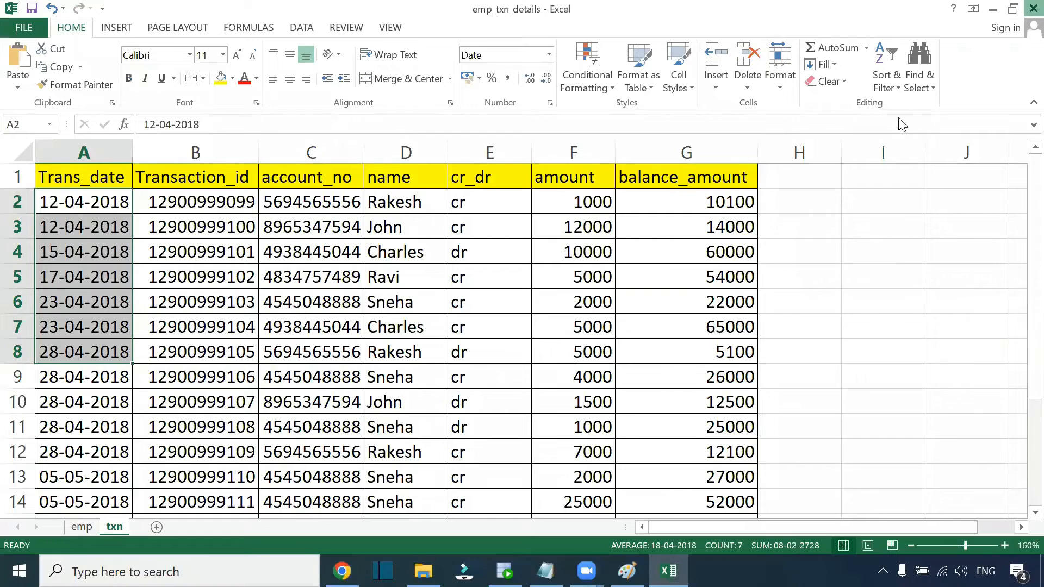
left_click(1033, 8)
left_click(507, 303)
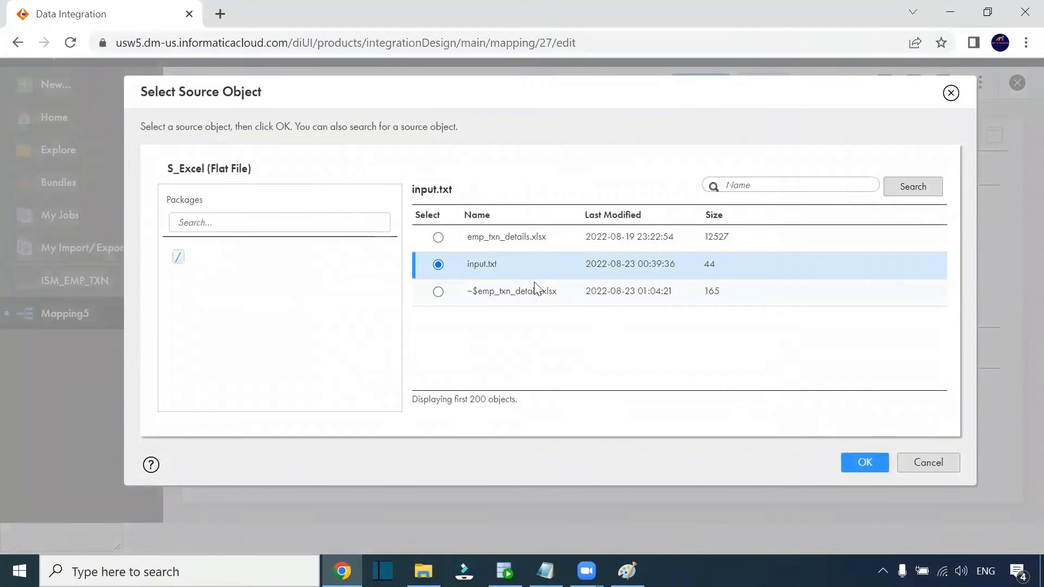
left_click(843, 461)
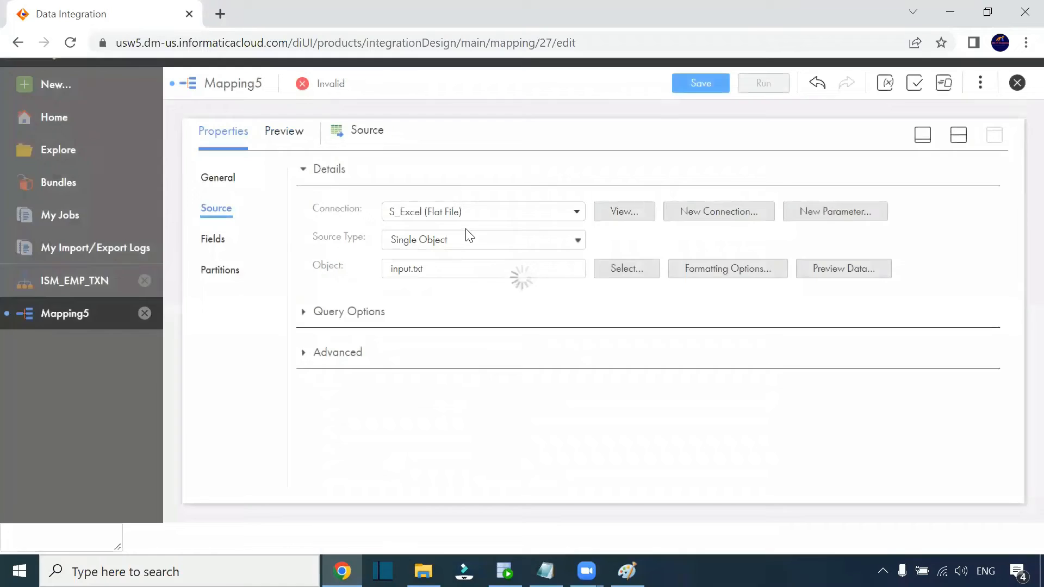
left_click(206, 242)
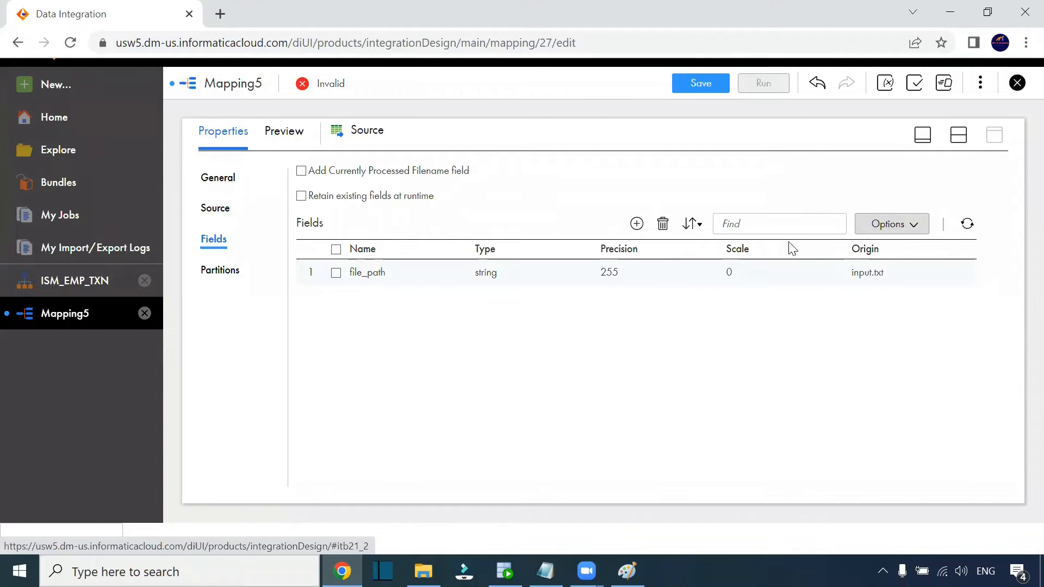
Add a Structure Parser transformation between Source and Target, spacing the Target and the parser apart on the canvas
left_click(958, 135)
left_click_drag(267, 163, 264, 278)
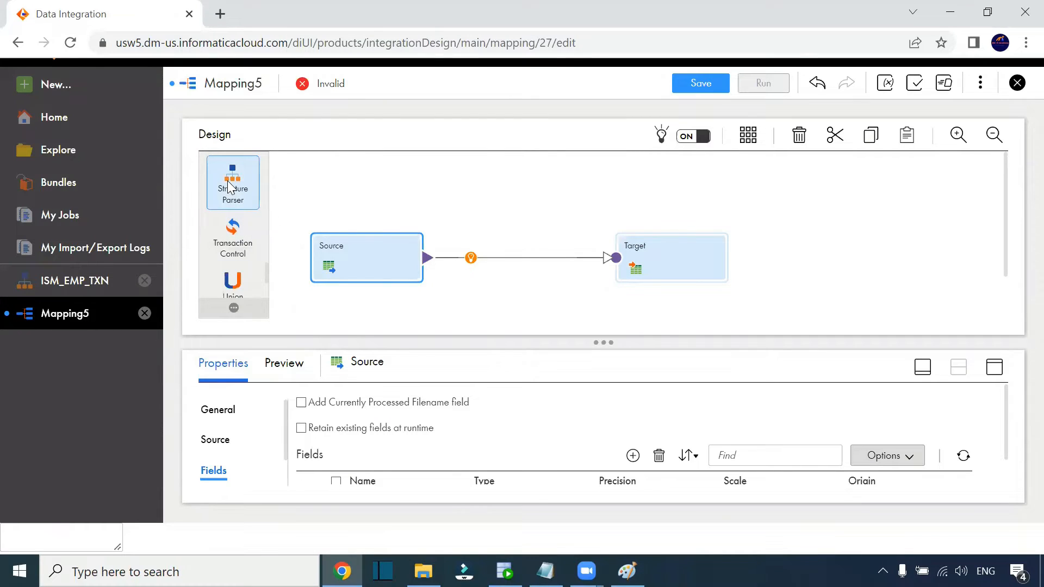
left_click_drag(228, 188, 446, 244)
left_click_drag(656, 230, 687, 229)
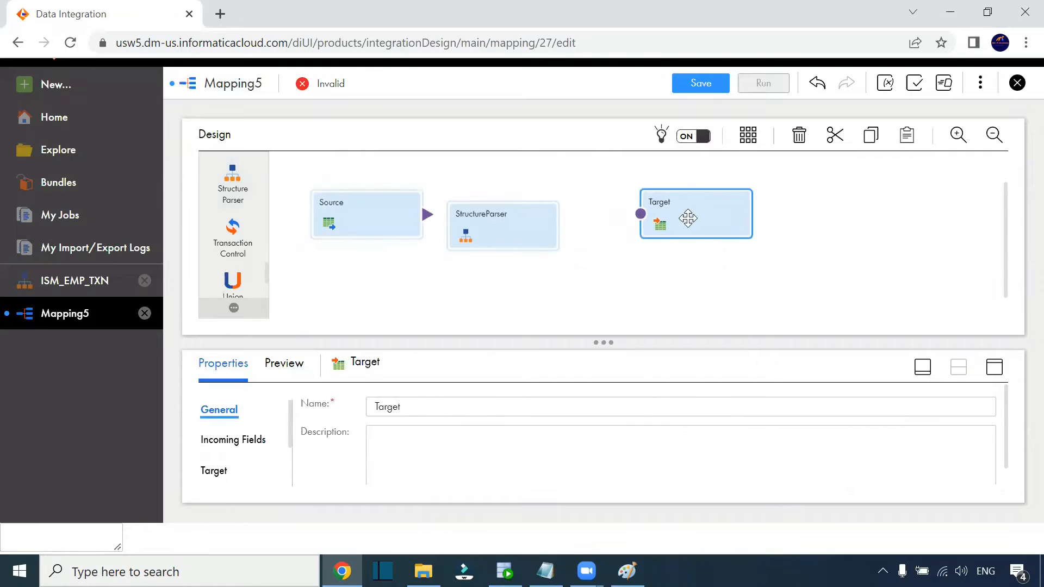
left_click_drag(515, 228, 539, 218)
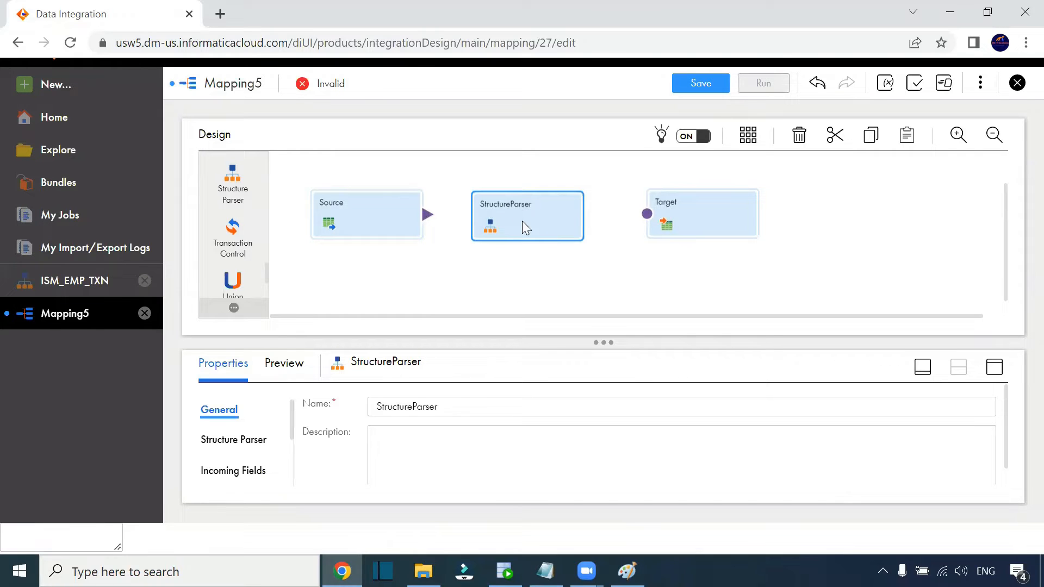
Assign the intelligent structure model ISM_EMP_TXN from the NiC IT Academy project to the Structure Parser
left_click(994, 368)
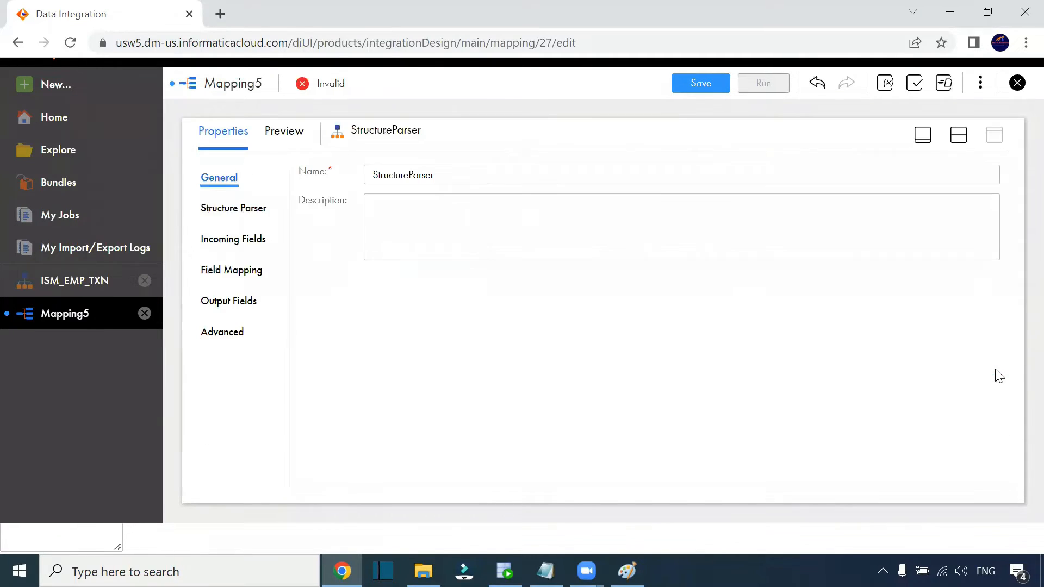
left_click(254, 218)
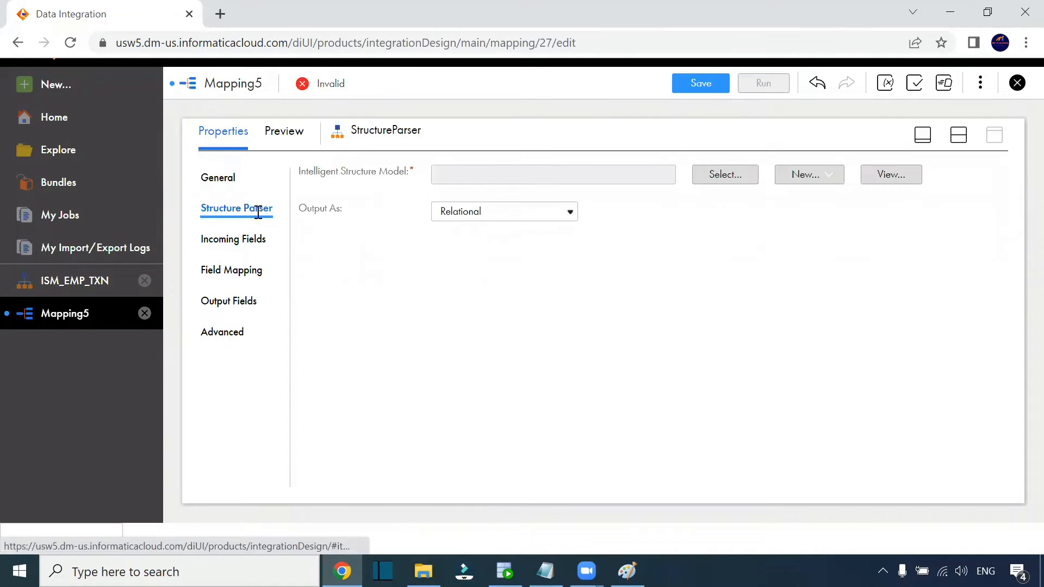
left_click(712, 184)
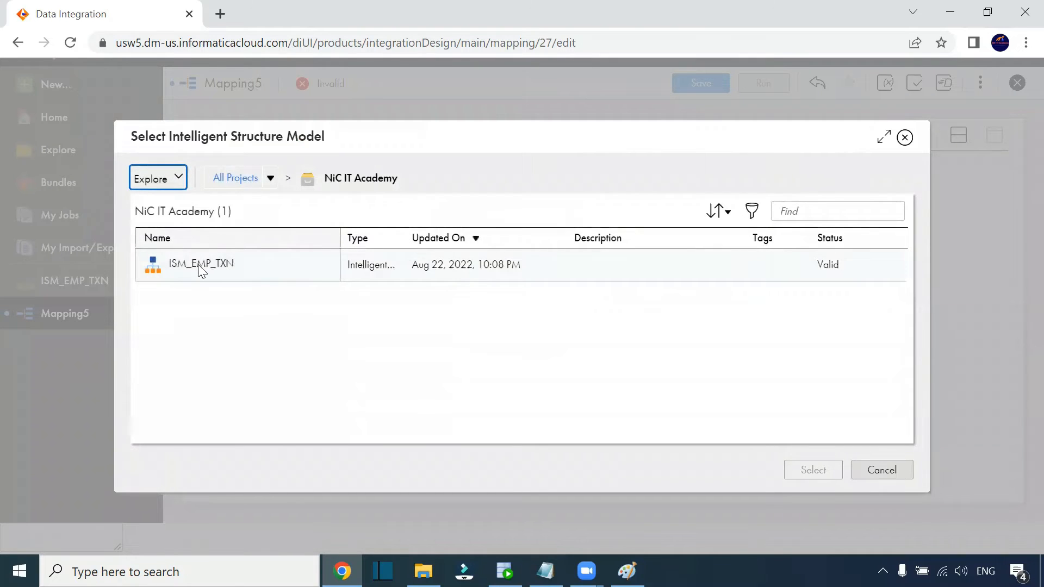
left_click(201, 270)
left_click(809, 468)
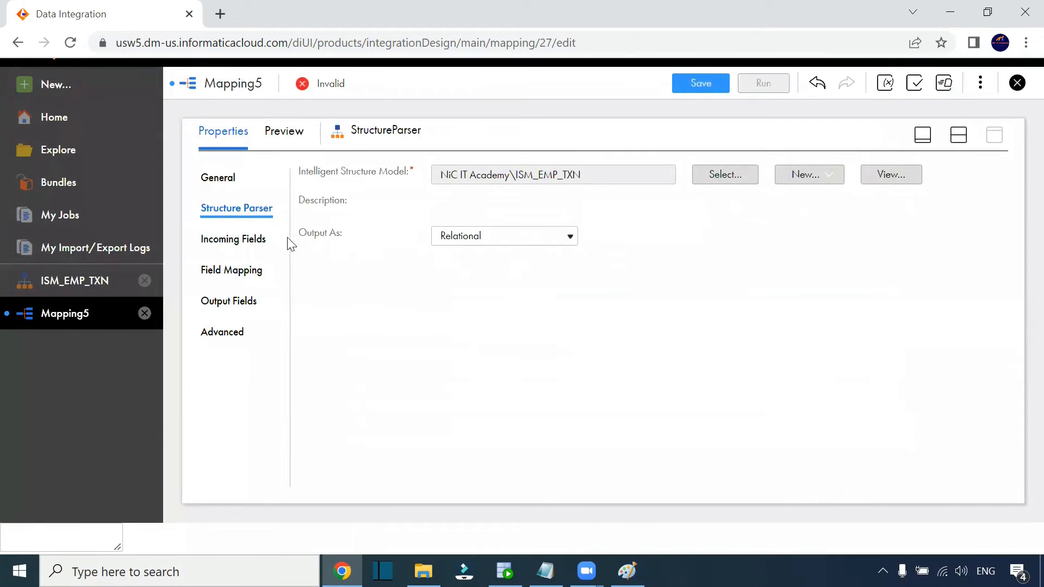
Examine the Structure Parser's incoming fields and the FilePath and Data input fields in its field mapping
left_click(234, 240)
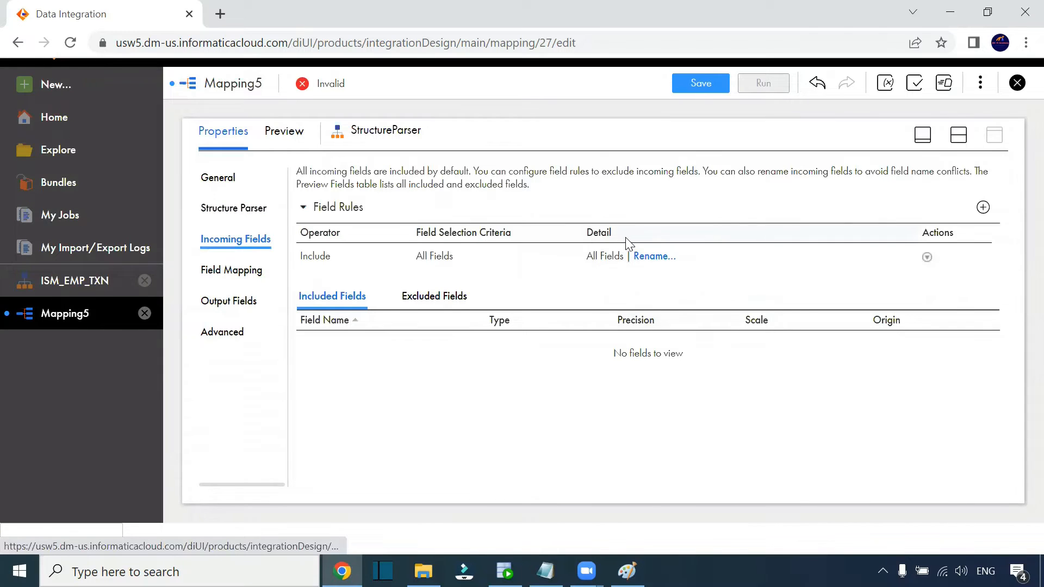
left_click(217, 272)
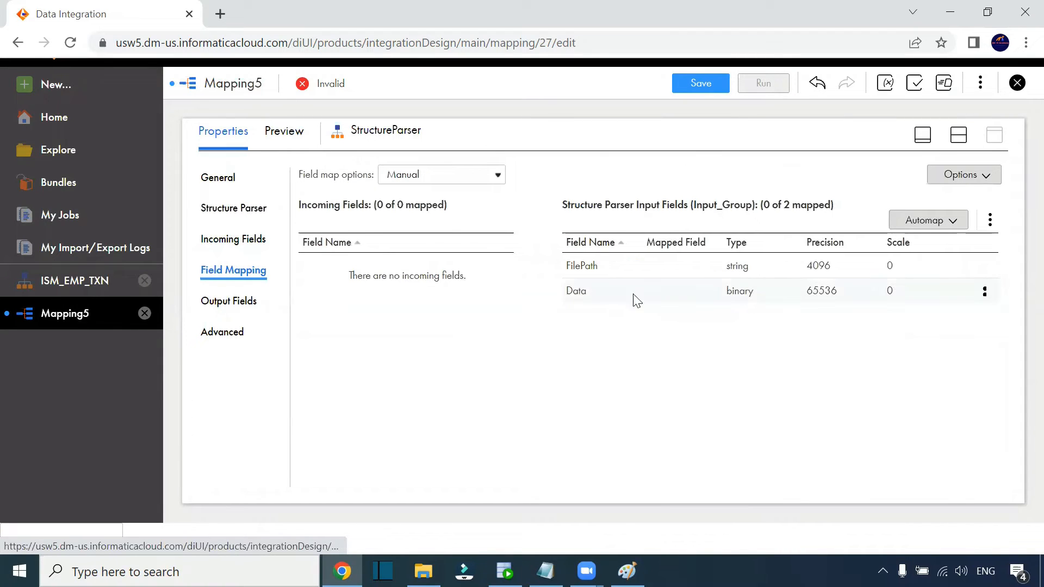
left_click_drag(566, 268, 569, 295)
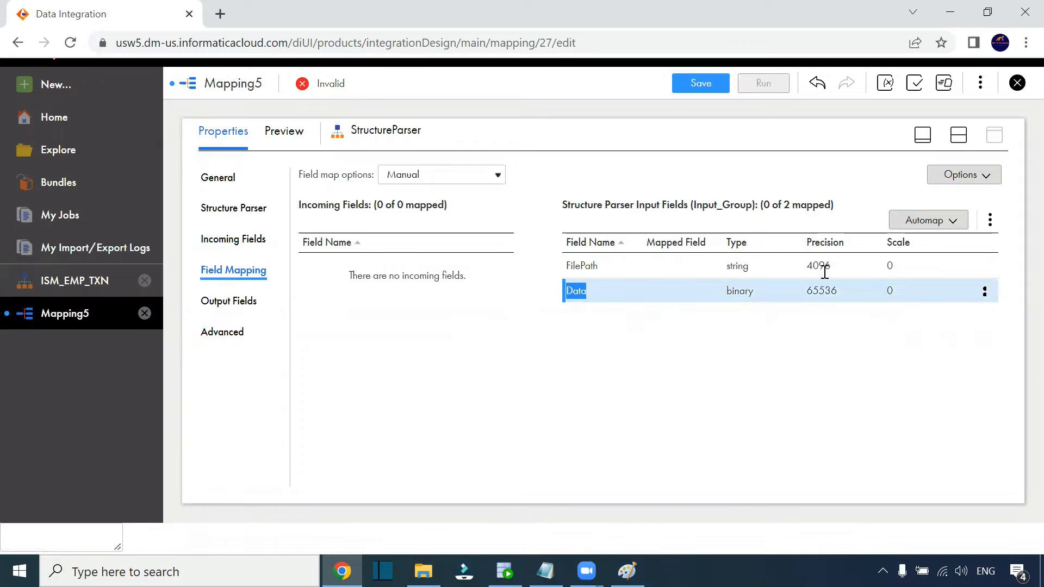
left_click(816, 295)
Link the Source transformation to the Structure Parser, and try to link the Structure Parser to the Target
key("alt+Tab")
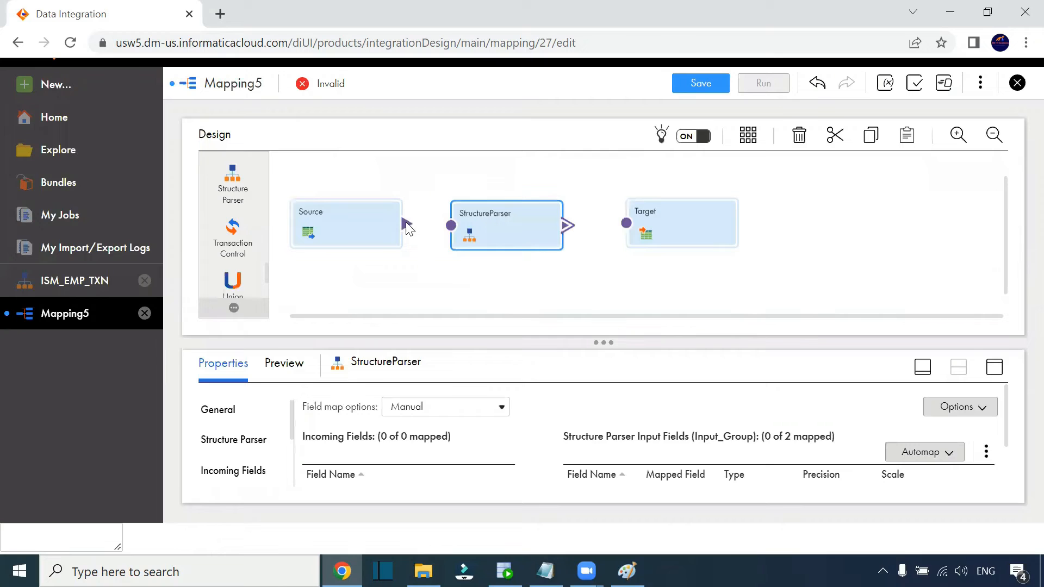
left_click_drag(408, 225, 447, 229)
left_click_drag(565, 230, 625, 223)
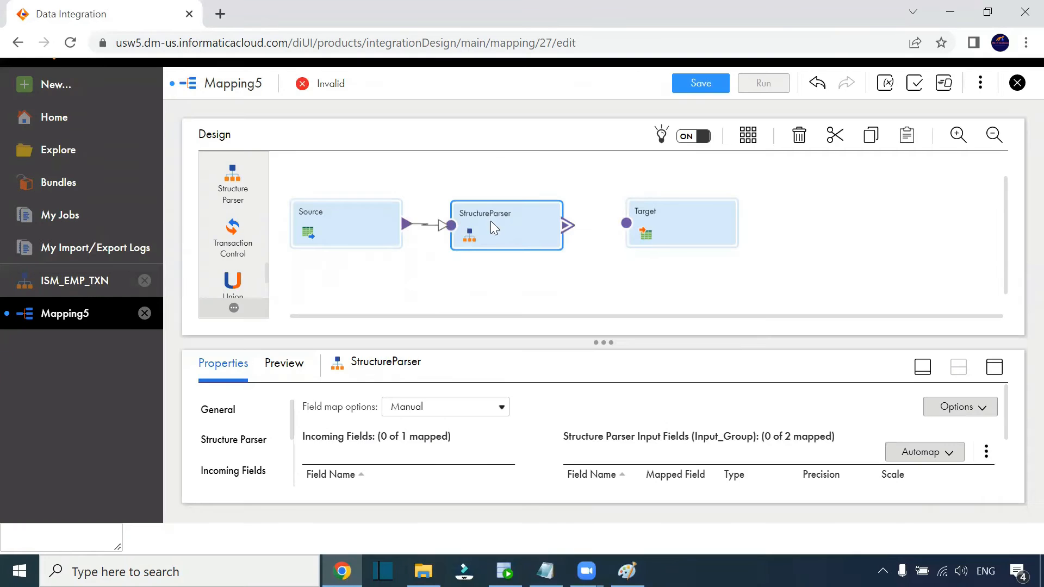
Map the incoming file_path field to the Structure Parser's FilePath input field
left_click_drag(488, 227, 502, 225)
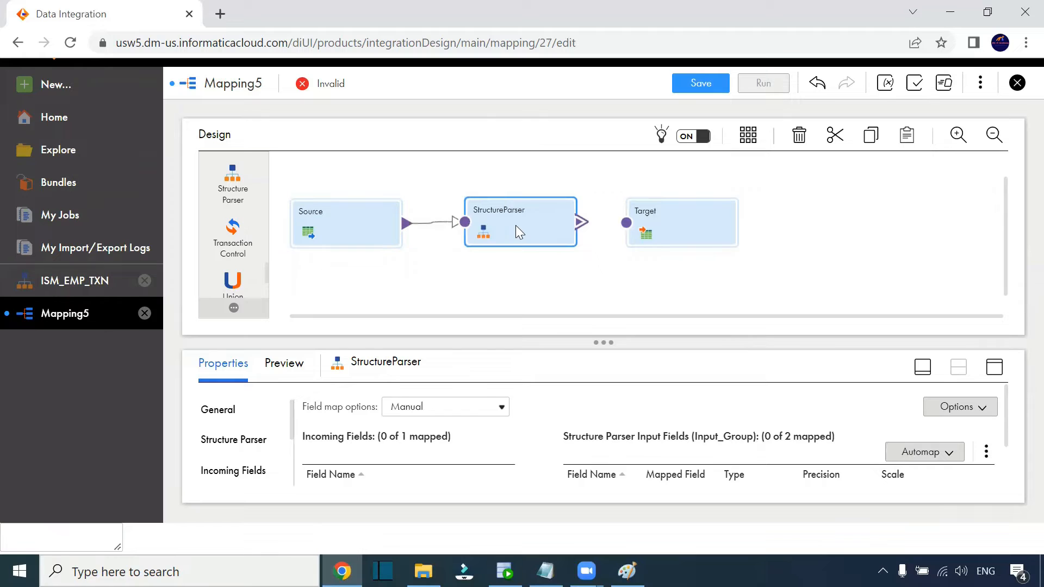
left_click(998, 372)
left_click(319, 266)
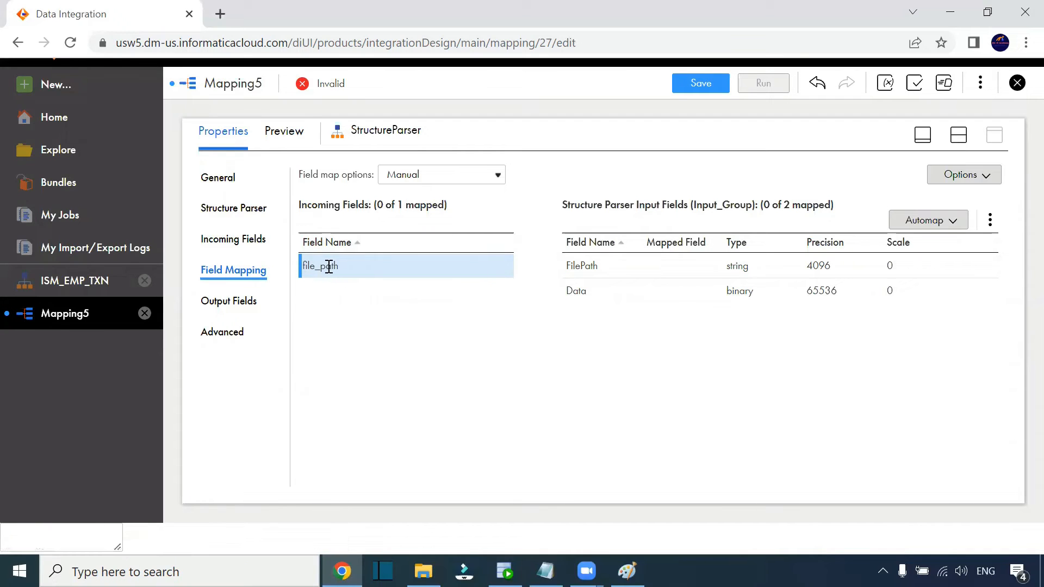
left_click_drag(322, 267, 615, 267)
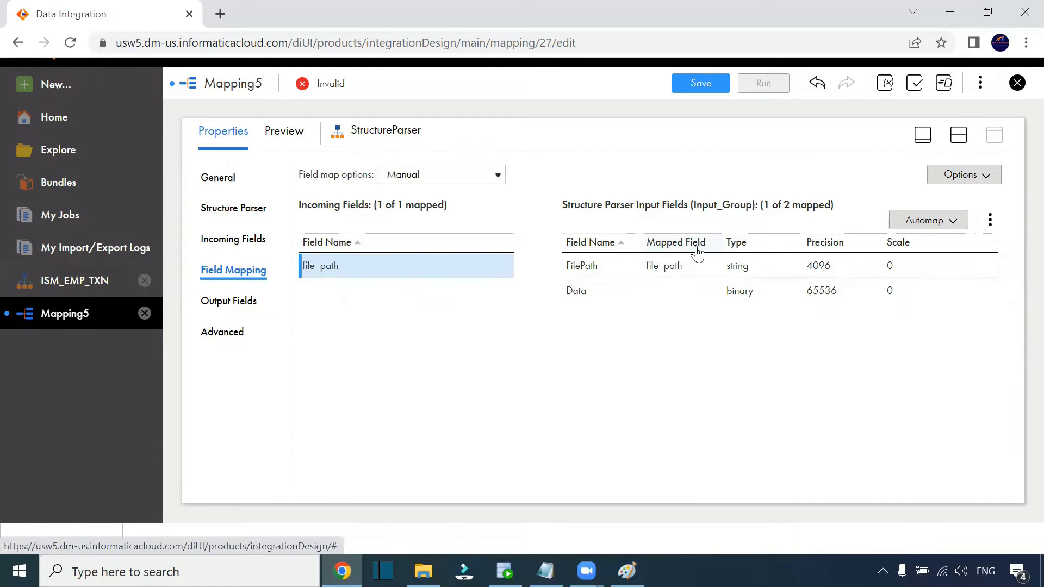
left_click_drag(647, 270, 686, 272)
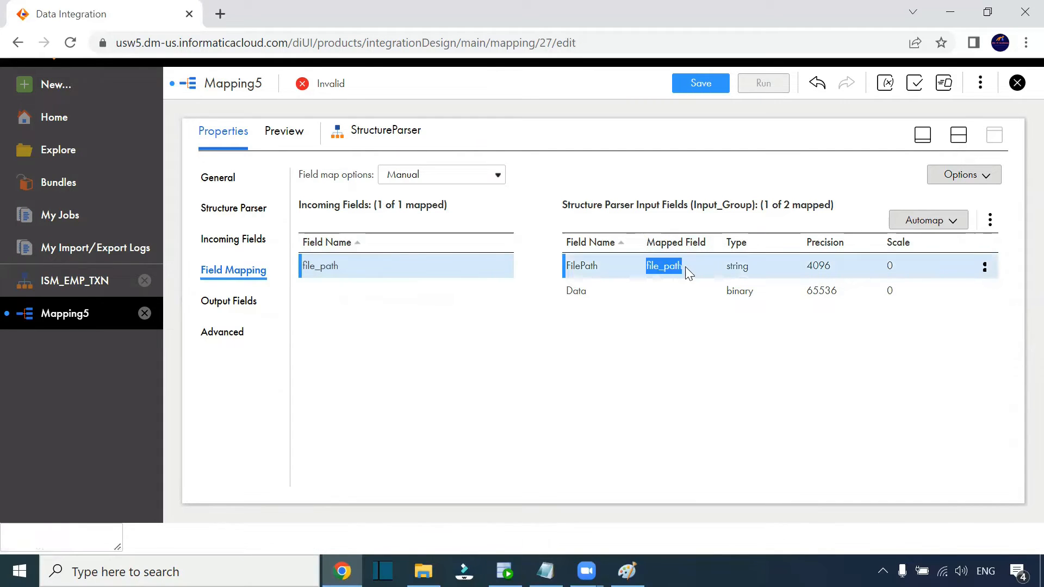
Expand the Structure Parser's element1 and element2 output groups, review their fields, and enable Passthrough for both groups
left_click(249, 301)
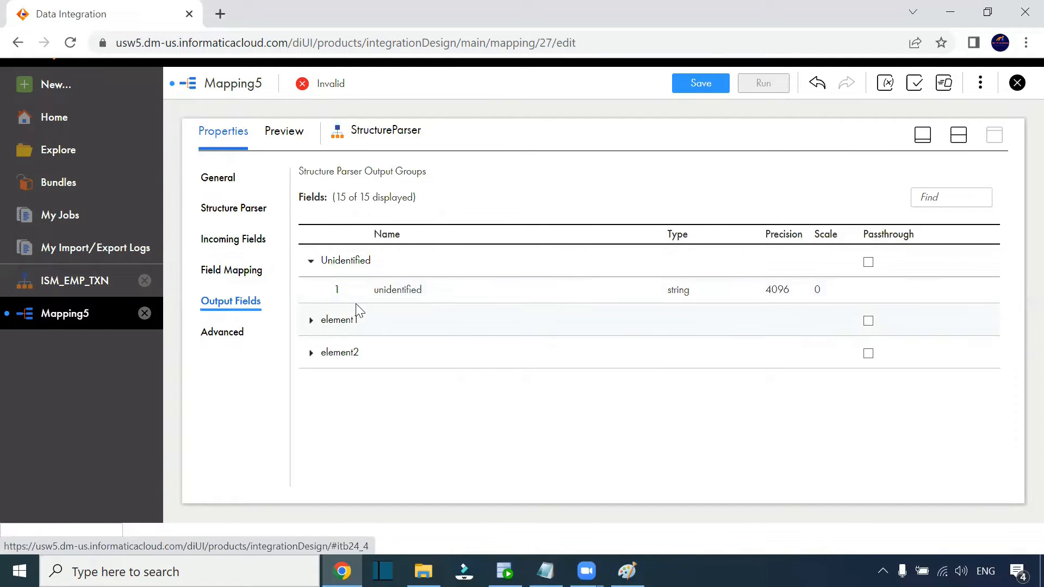
left_click(311, 320)
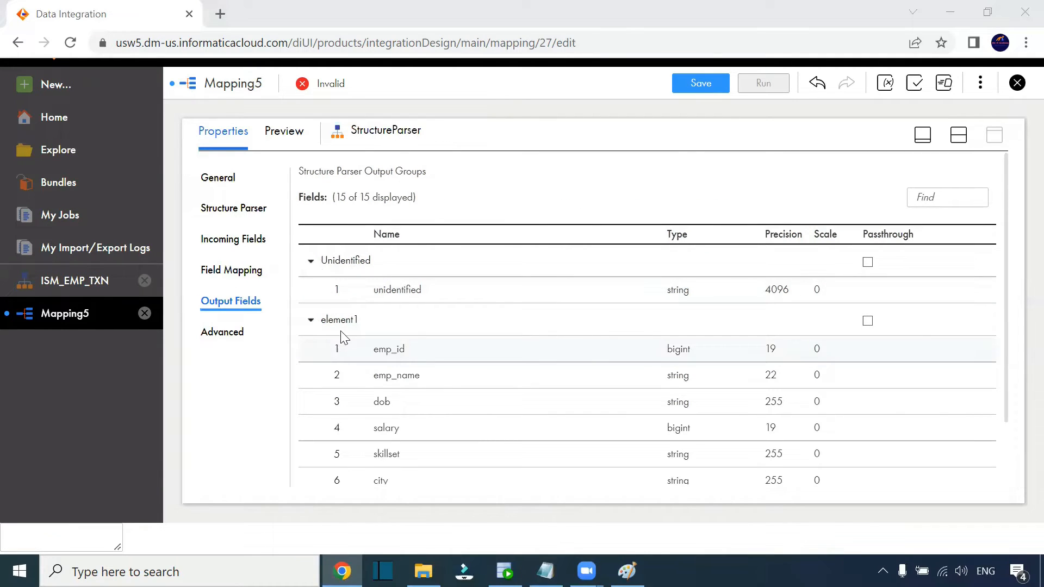
scroll(382, 266, "down", 2)
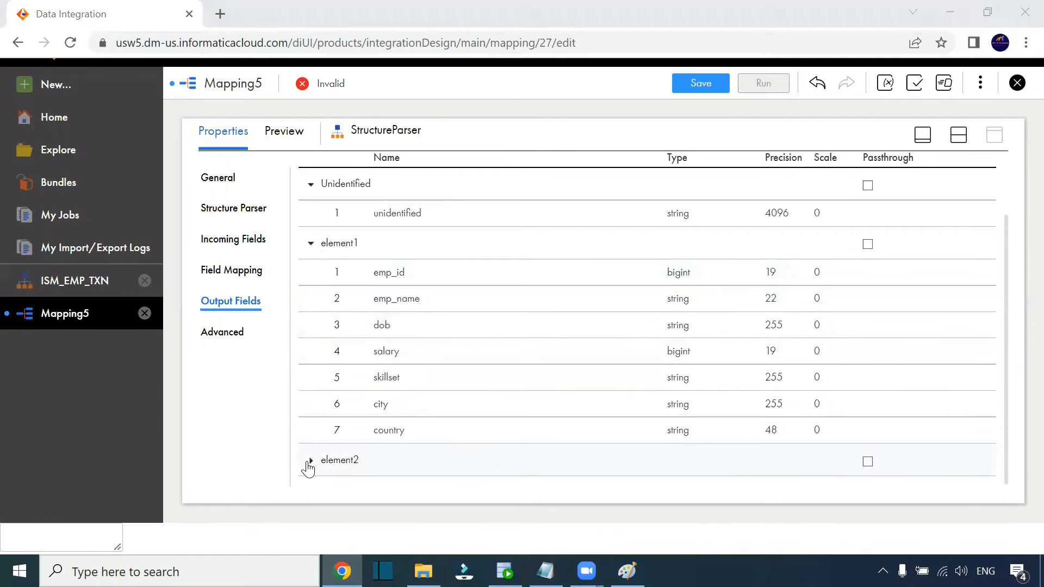
scroll(451, 397, "down", 5)
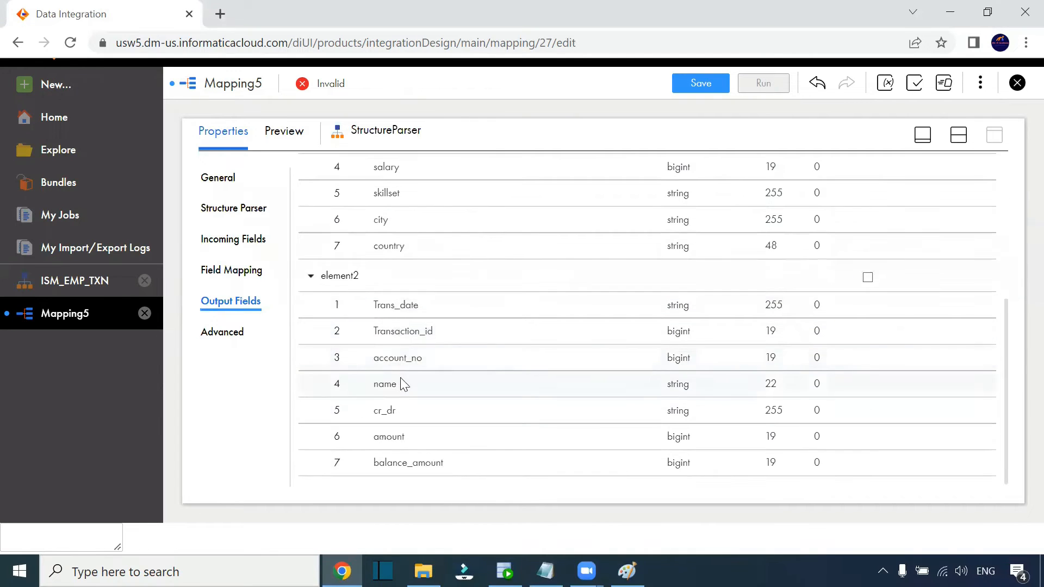
scroll(478, 362, "up", 7)
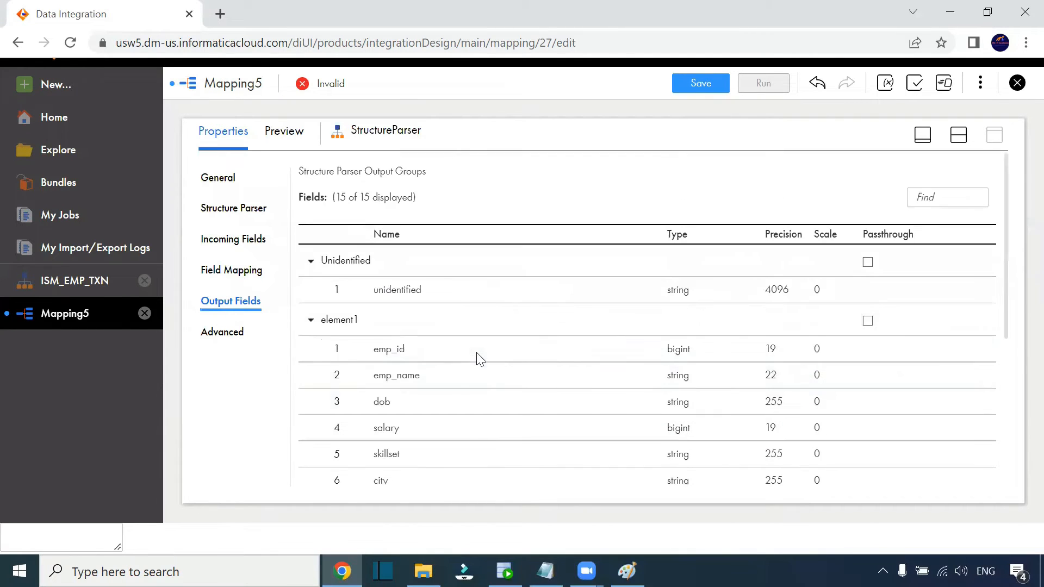
left_click(868, 321)
scroll(374, 326, "down", 2)
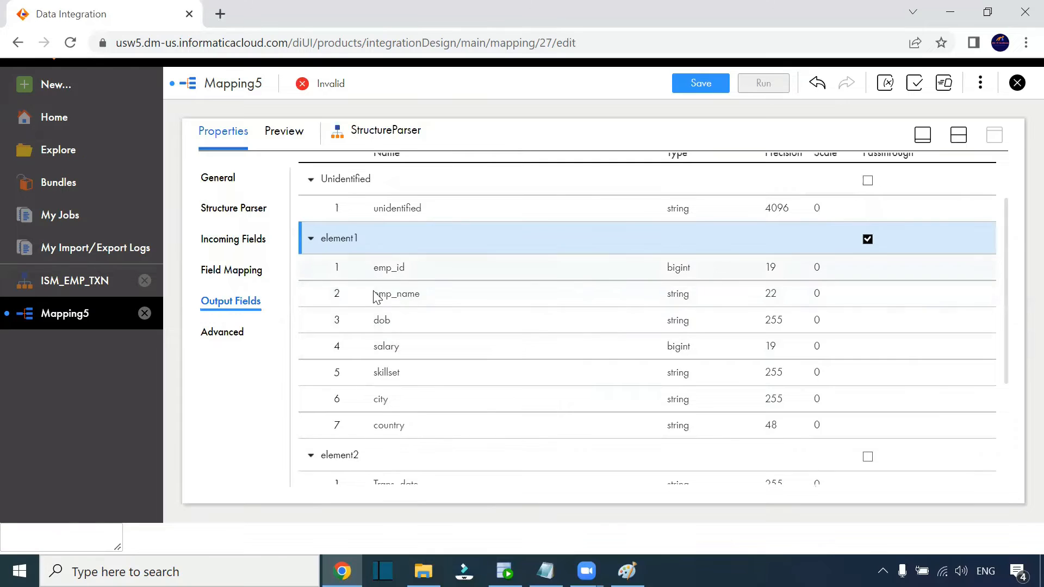
scroll(435, 329, "down", 3)
left_click(867, 293)
scroll(739, 353, "up", 5)
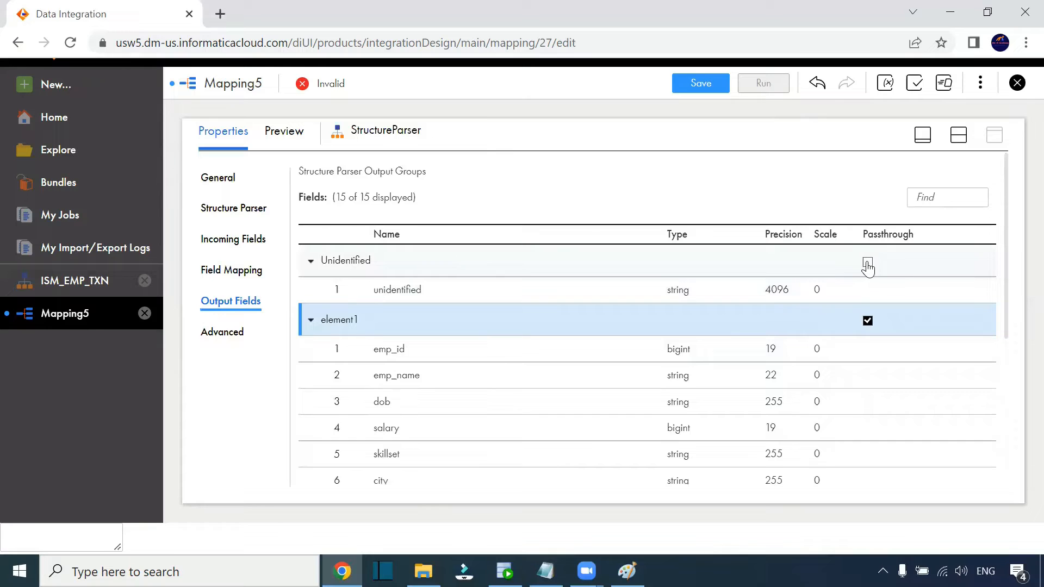
scroll(522, 314, "down", 3)
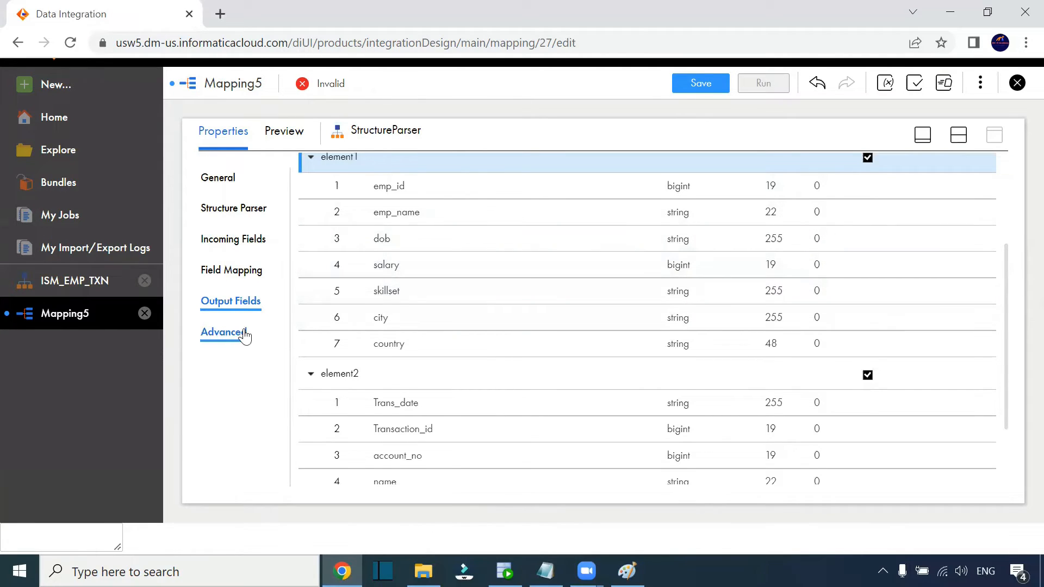
Move the Target farther from the Structure Parser and add an Expression transformation between them on the canvas
left_click(956, 139)
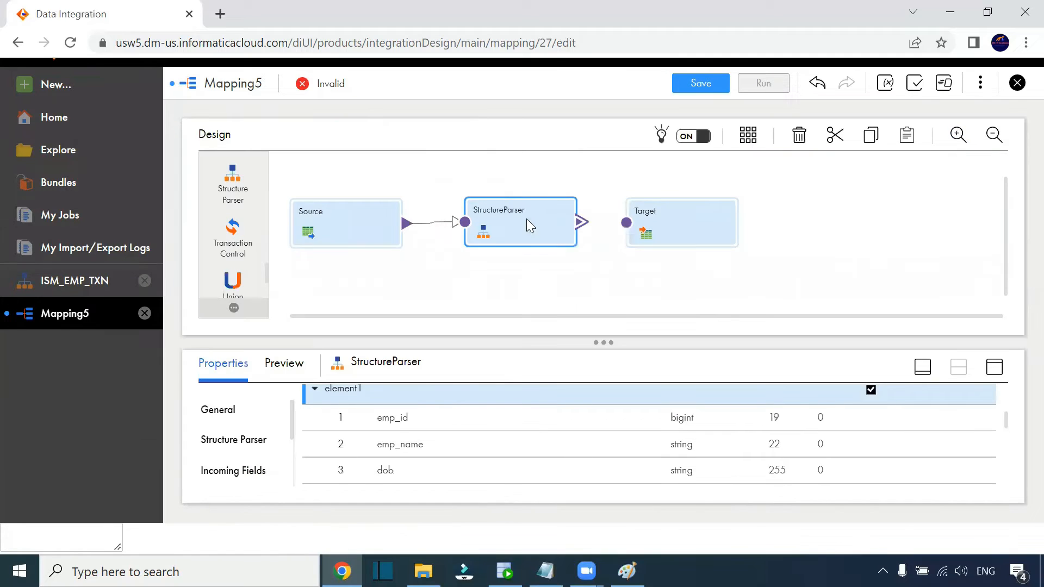
left_click_drag(672, 230, 739, 218)
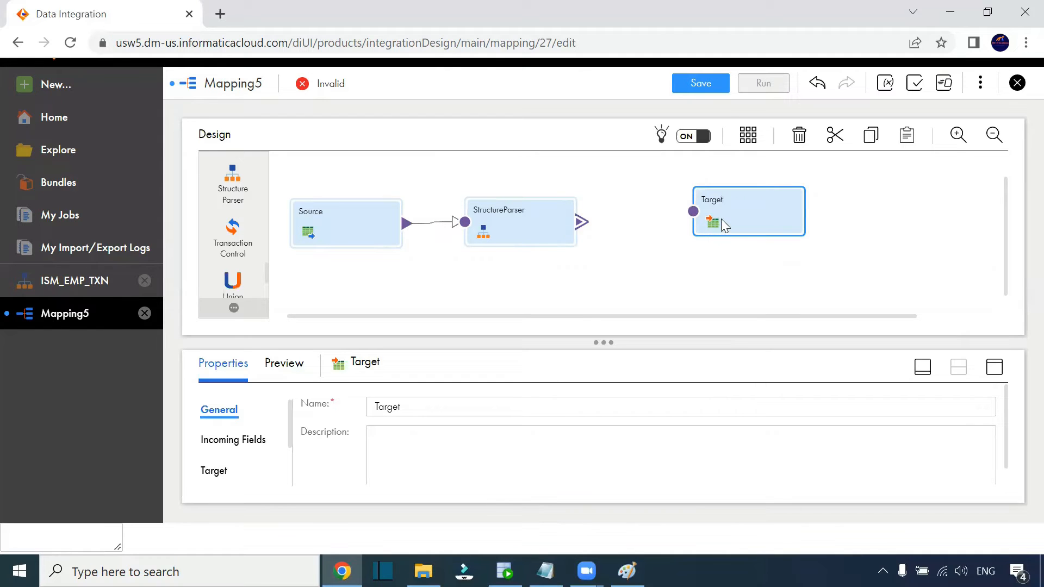
left_click_drag(725, 213, 769, 207)
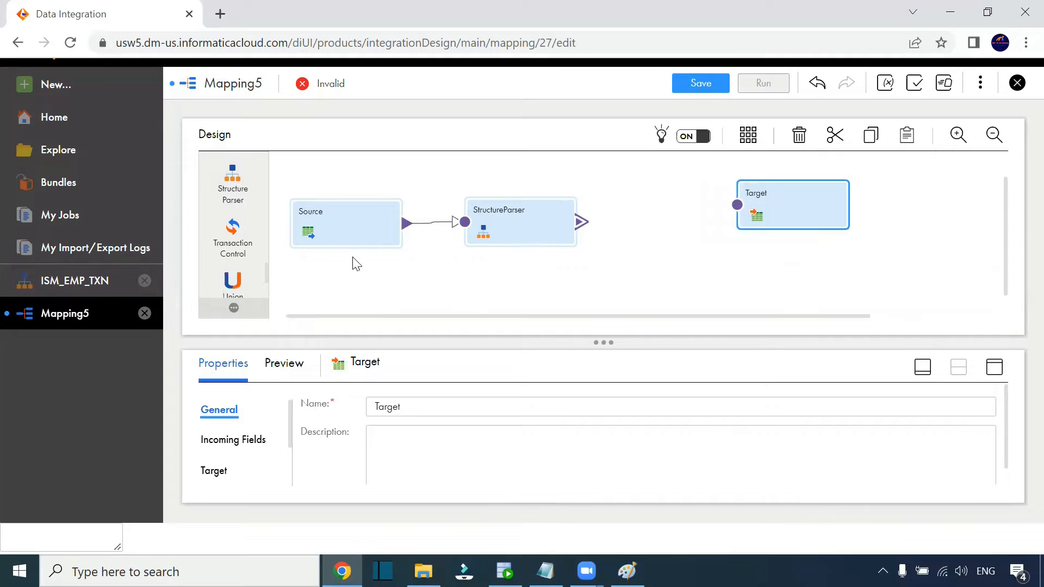
left_click_drag(266, 274, 268, 180)
left_click_drag(241, 219, 603, 163)
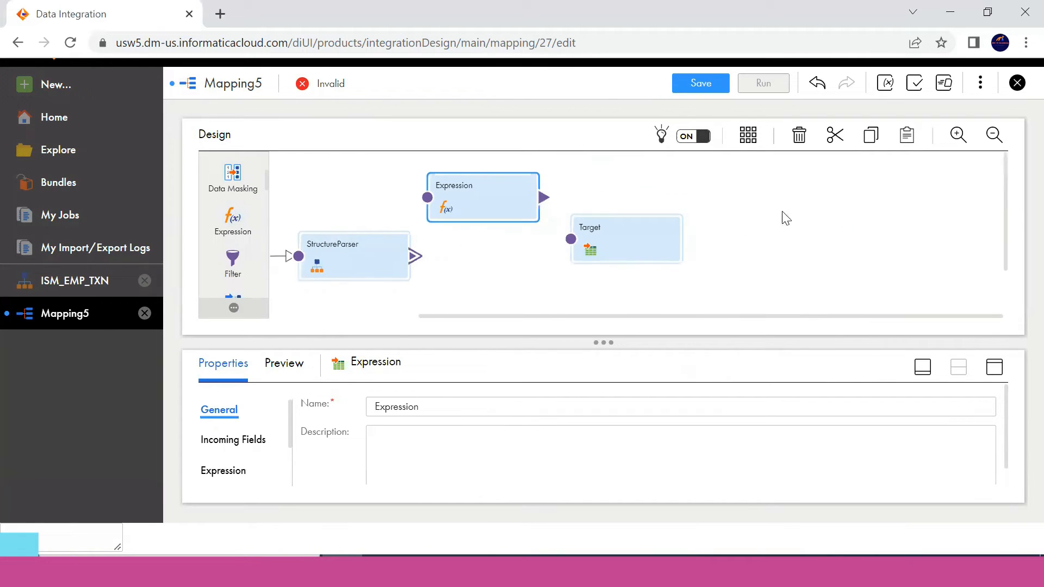
left_click_drag(585, 238, 674, 201)
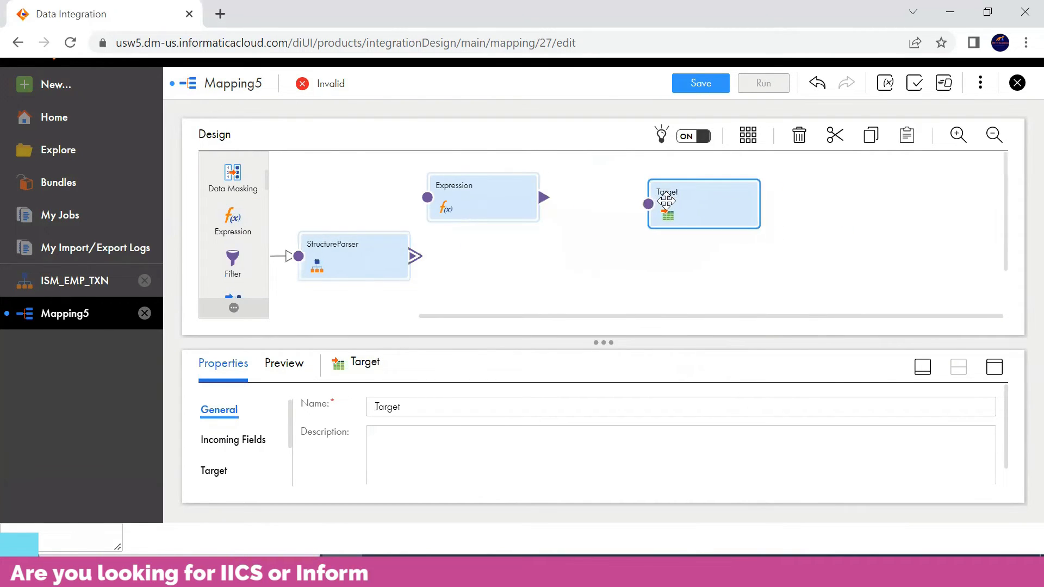
left_click_drag(482, 200, 504, 200)
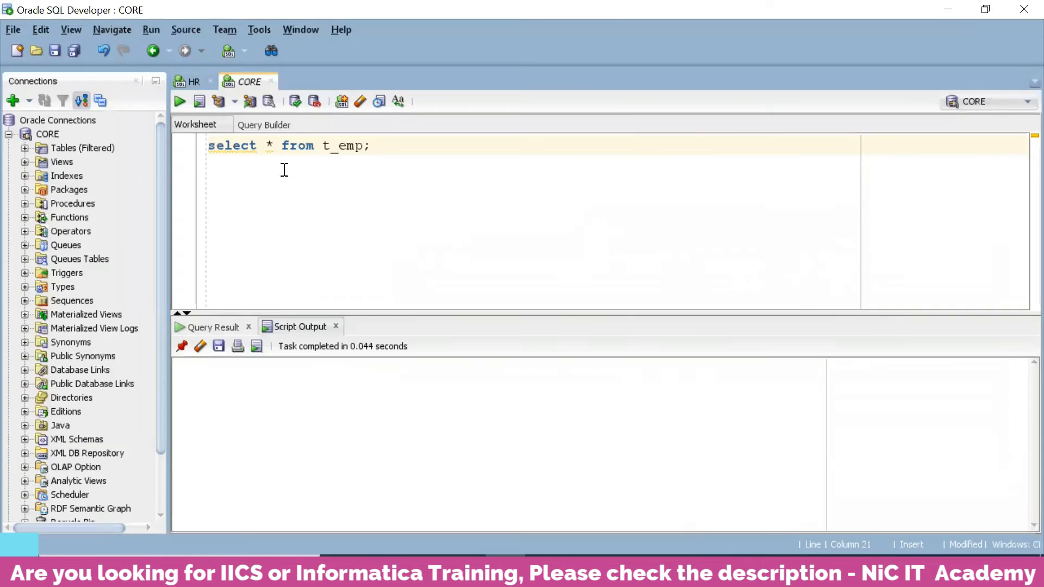
Switch to Oracle SQL Developer and run the existing select query on t_emp in the CORE worksheet
left_click(380, 151)
key("ctrl+a")
key("ctrl+Return")
left_click(419, 232)
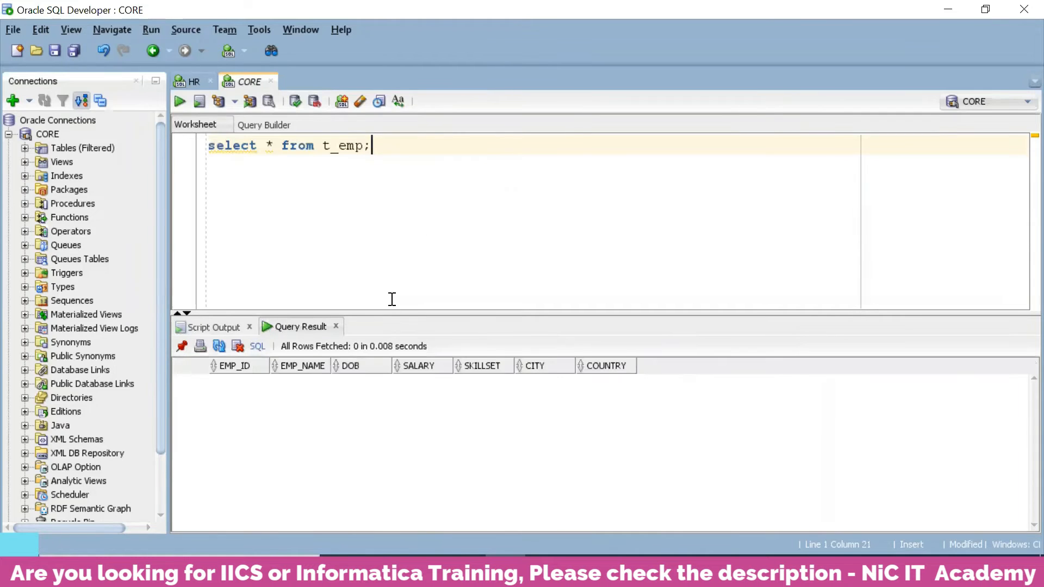
left_click_drag(390, 313, 389, 297)
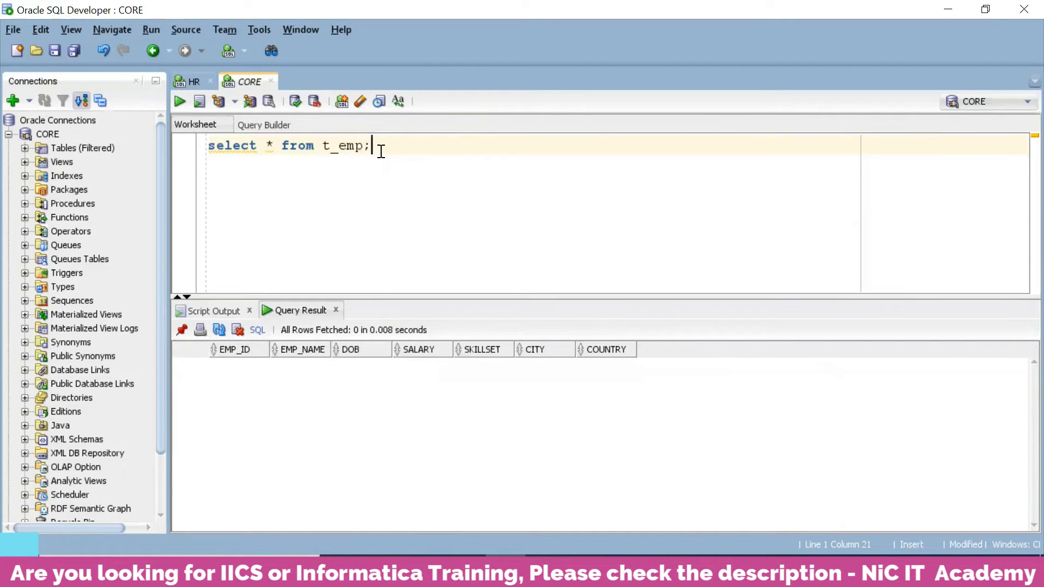
Copy the t_emp select query and paste it below the original, leaving a blank line between them
left_click_drag(381, 150, 157, 144)
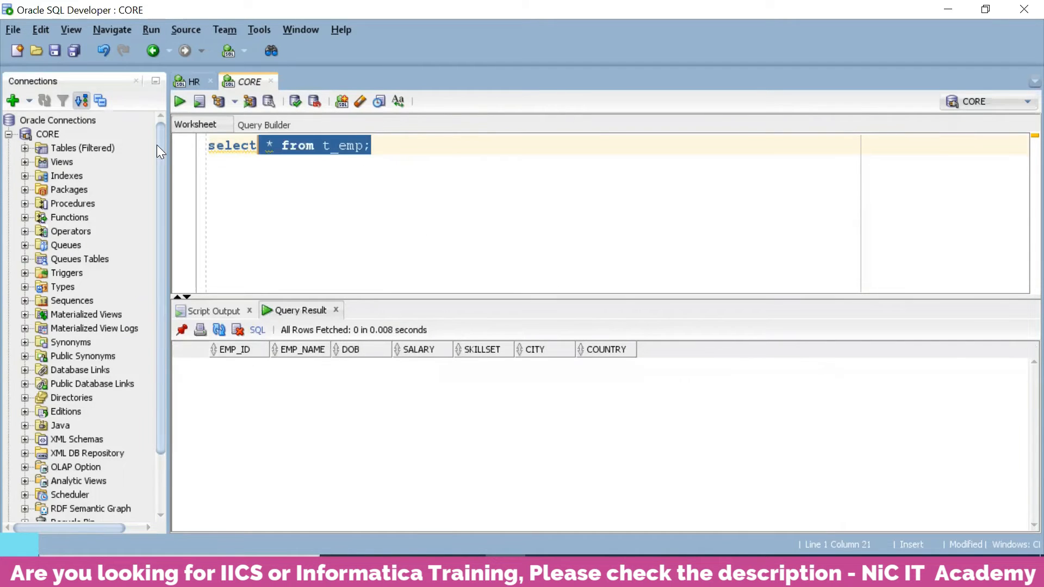
key("ctrl+c")
left_click(401, 147)
key("Return")
key("Return")
key("ctrl+v")
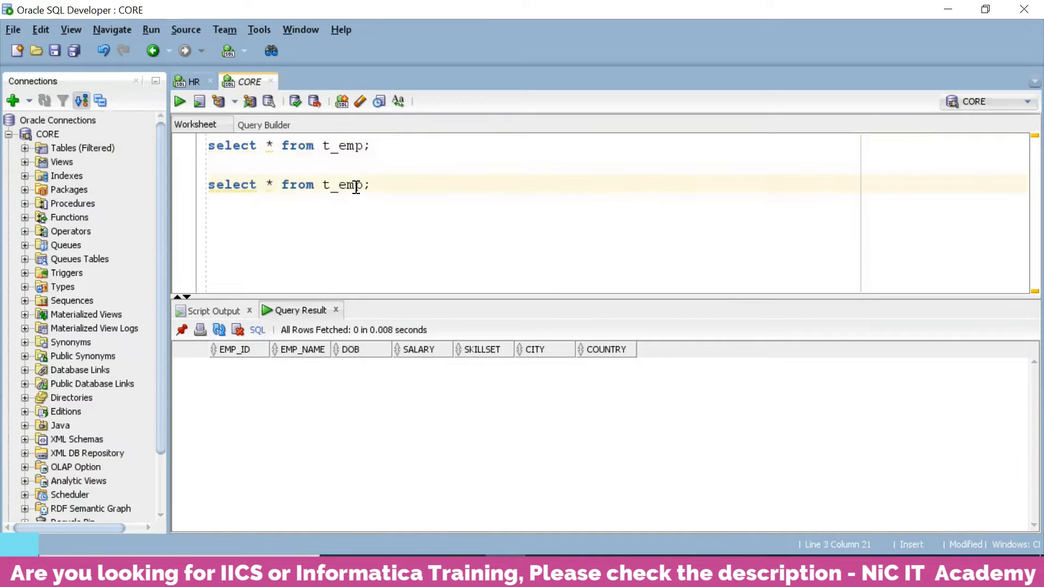
Change the second query's table to t_txn and run it
key("Left")
key("BackSpace")
key("BackSpace")
key("BackSpace")
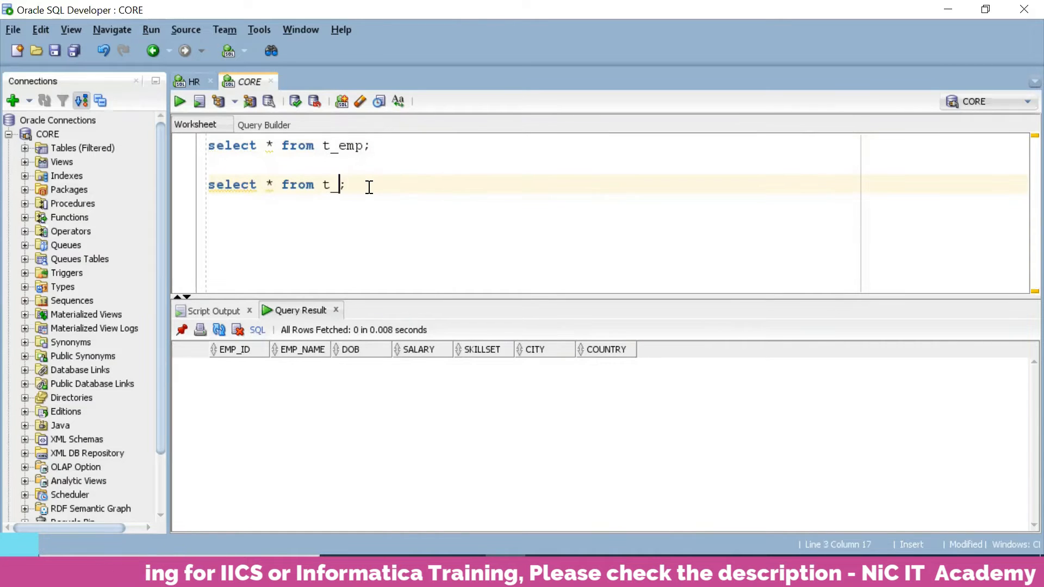
type("txn")
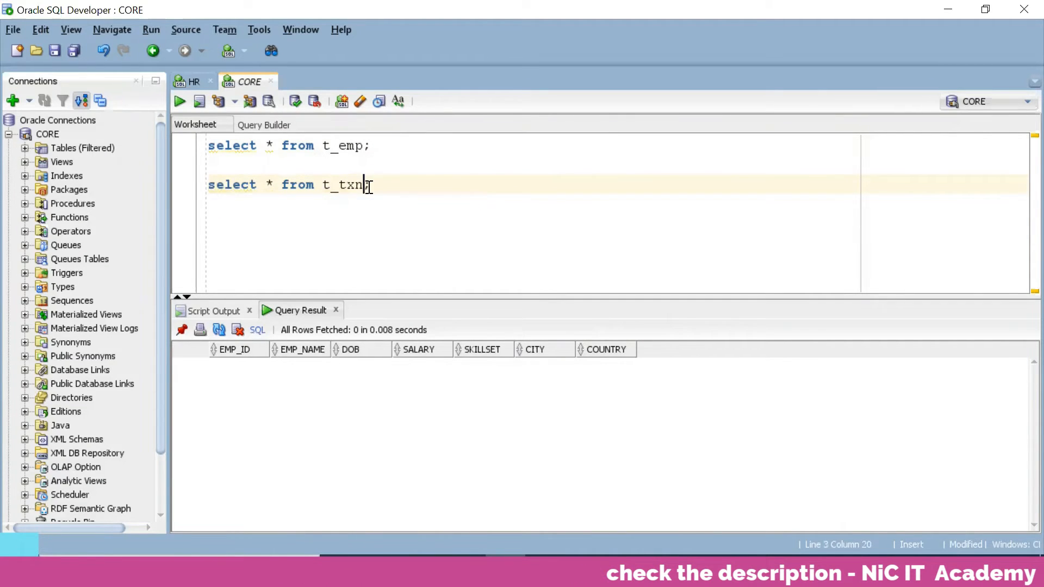
key("ctrl+Return")
left_click_drag(363, 185, 323, 184)
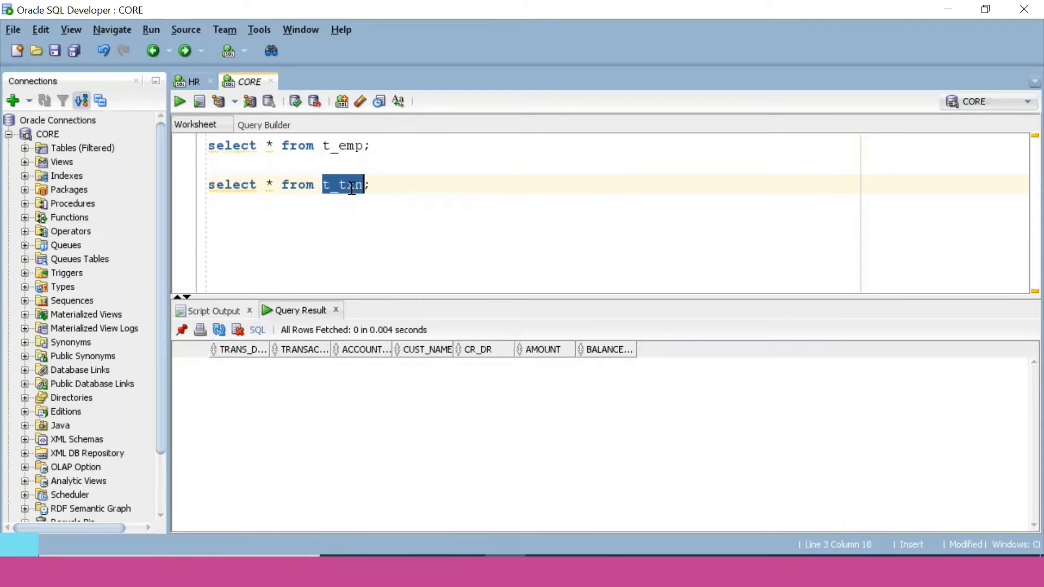
double_click(350, 151)
Add and run "desc t_emp;" below the select queries, and examine the data types of the t_emp columns
left_click(410, 193)
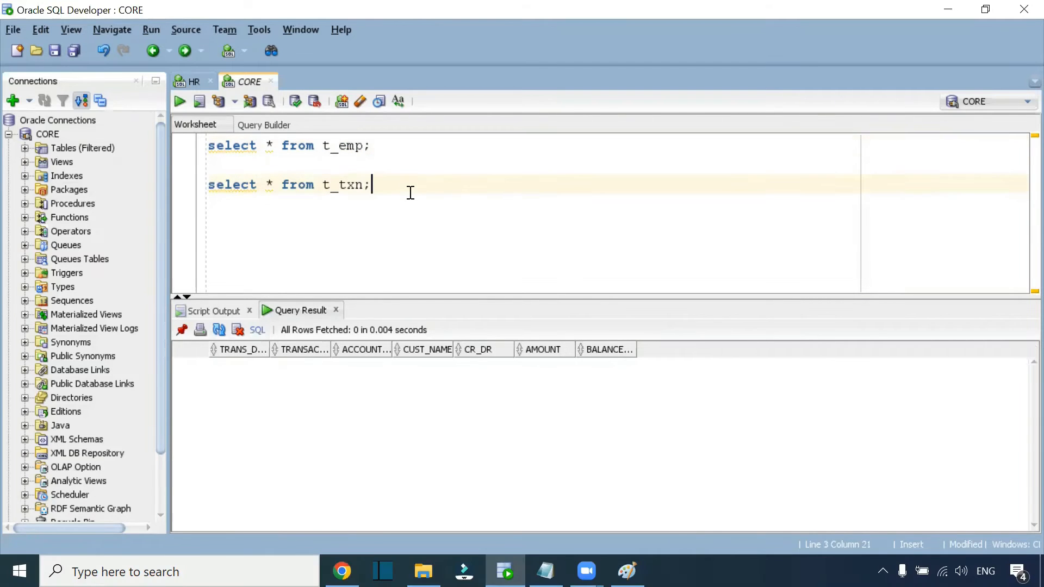
key("Return")
key("Return")
type("des")
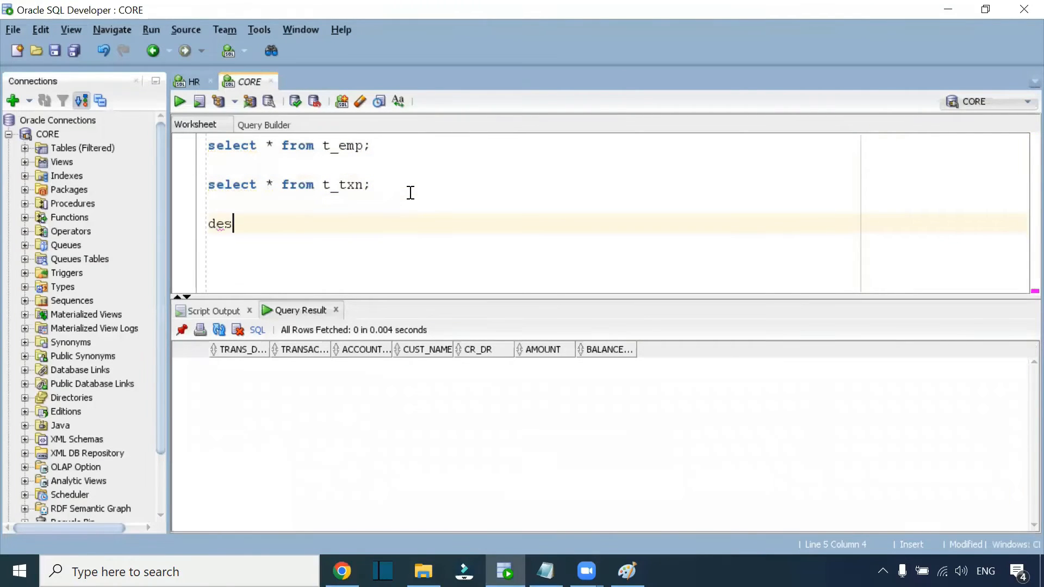
type("c t_emp;")
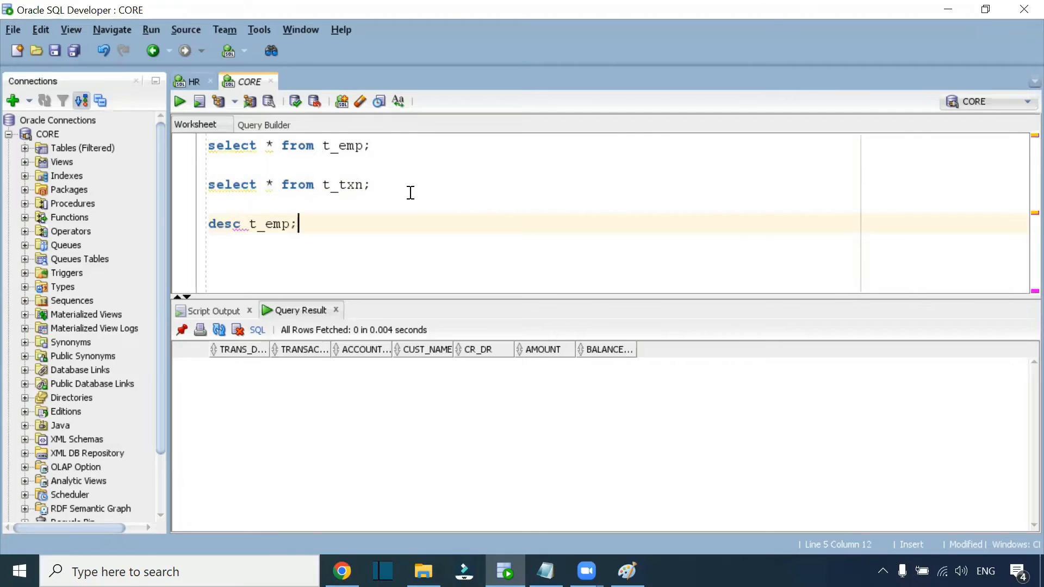
key("ctrl+Return")
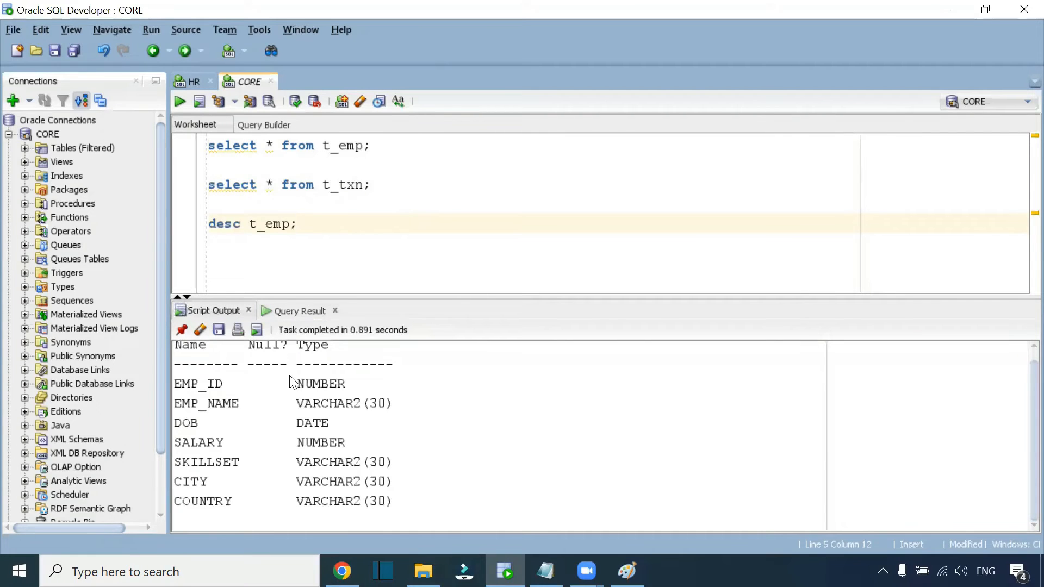
left_click_drag(206, 386, 355, 402)
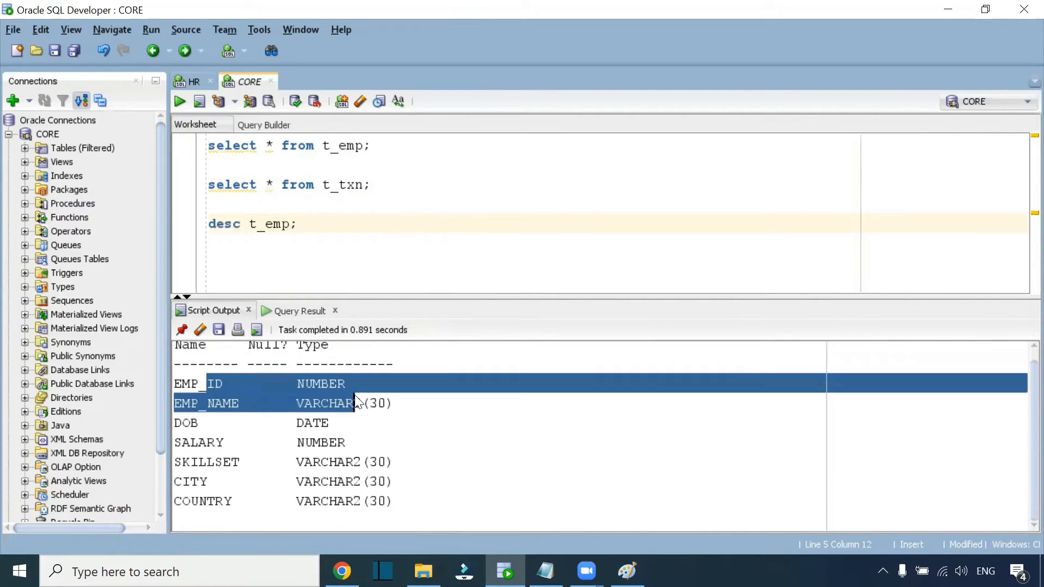
left_click(235, 404)
left_click_drag(184, 423, 323, 430)
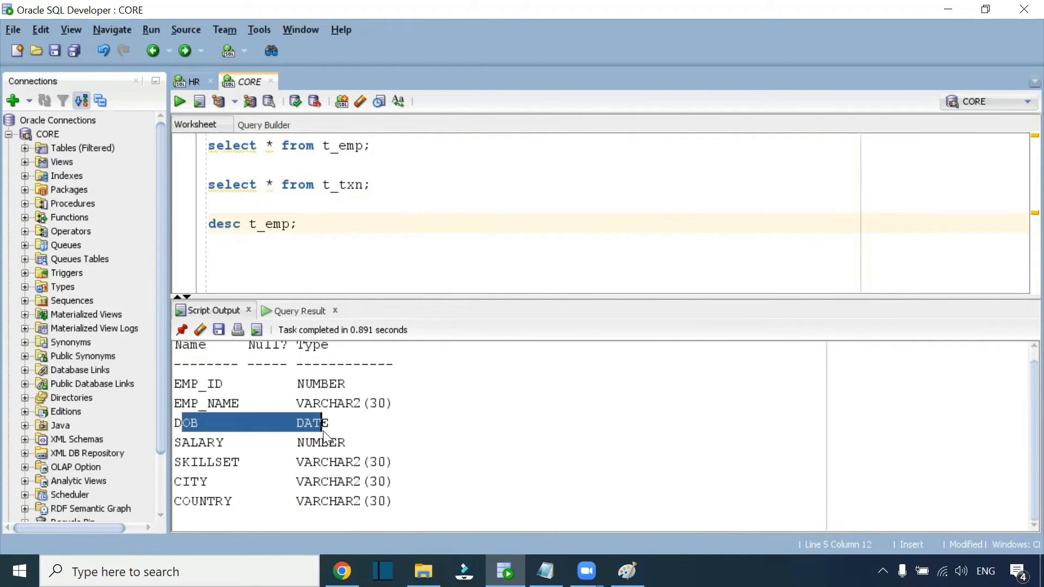
left_click_drag(198, 444, 323, 445)
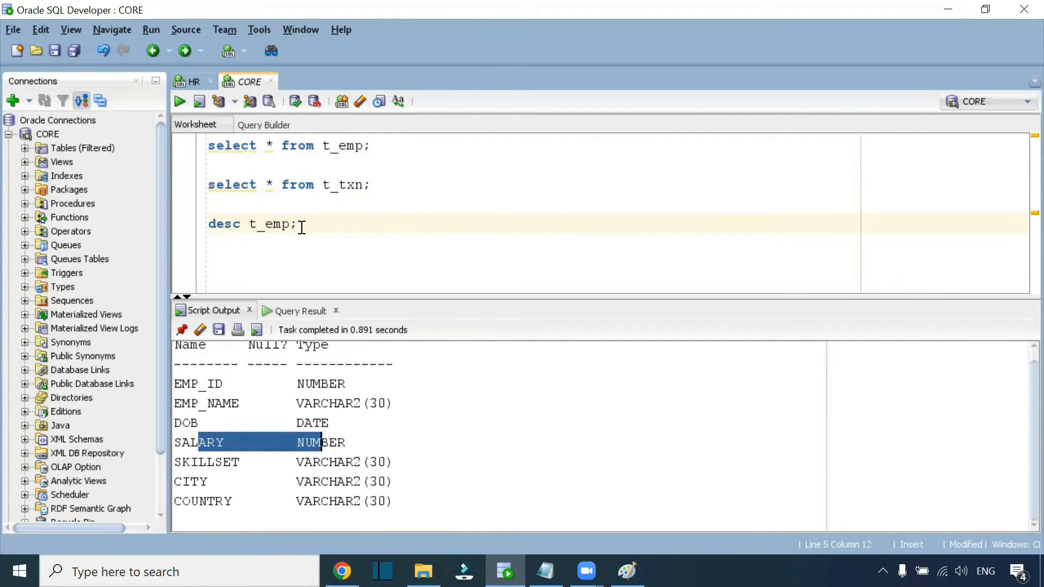
Replace the table name in the desc statement with t_txn and run it
double_click(356, 187)
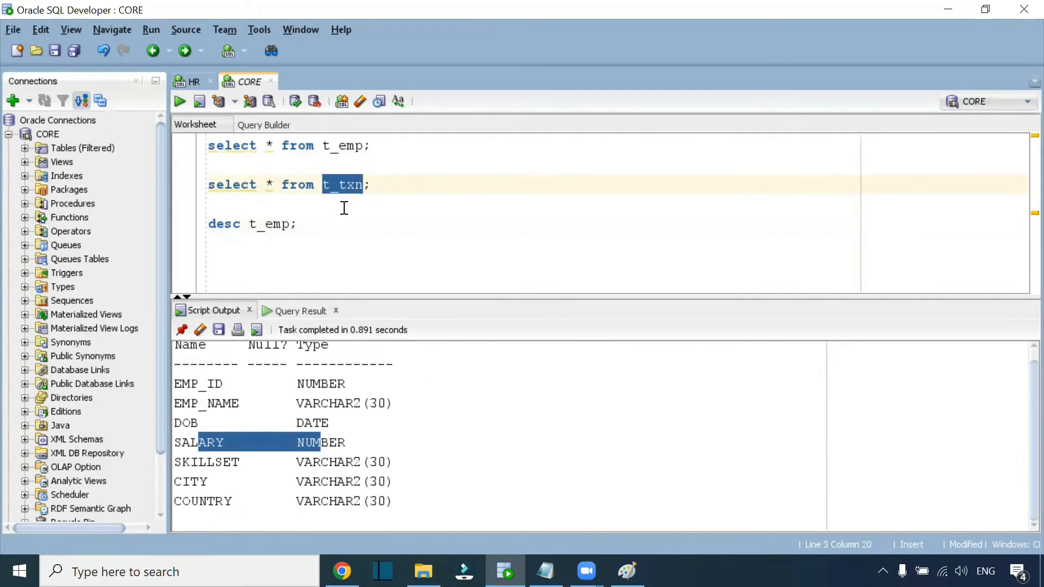
double_click(274, 225)
key("ctrl+v")
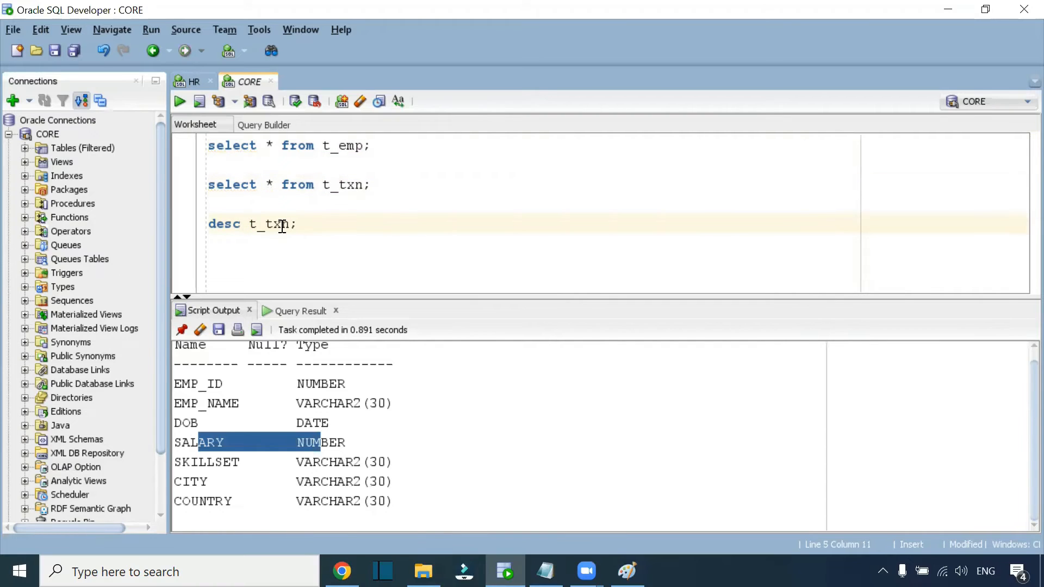
key("ctrl+Return")
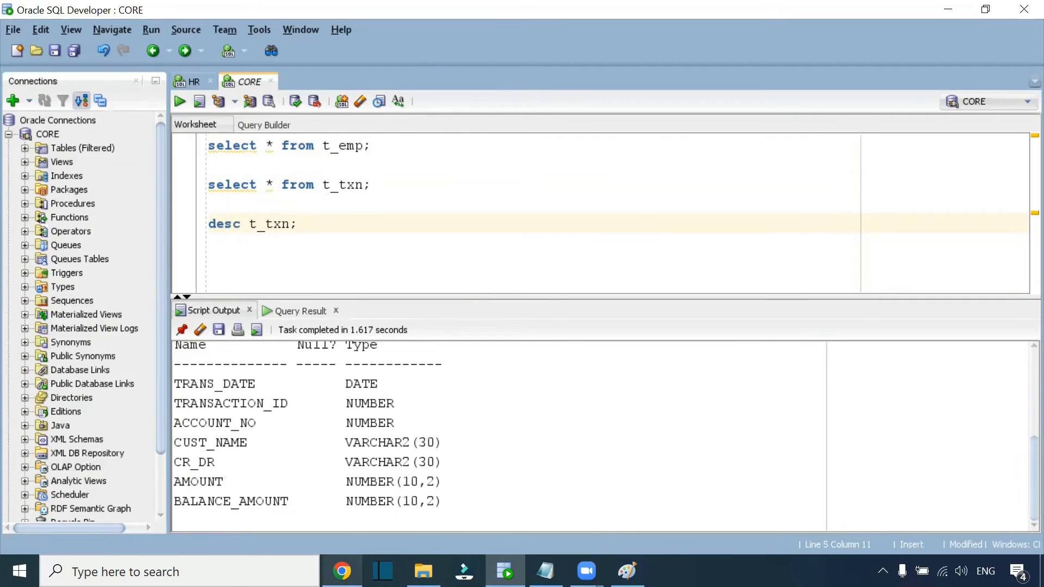
Switch to the mapping in Chrome and move the Target and Expression transformations slightly up and to the right on the canvas
left_click(342, 571)
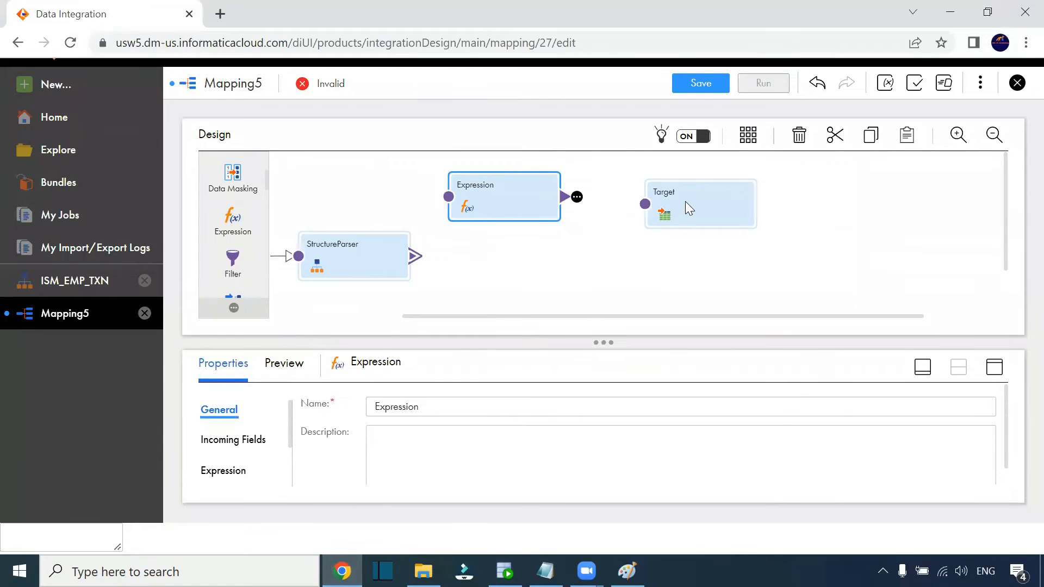
left_click_drag(685, 201, 695, 192)
left_click_drag(509, 186, 519, 184)
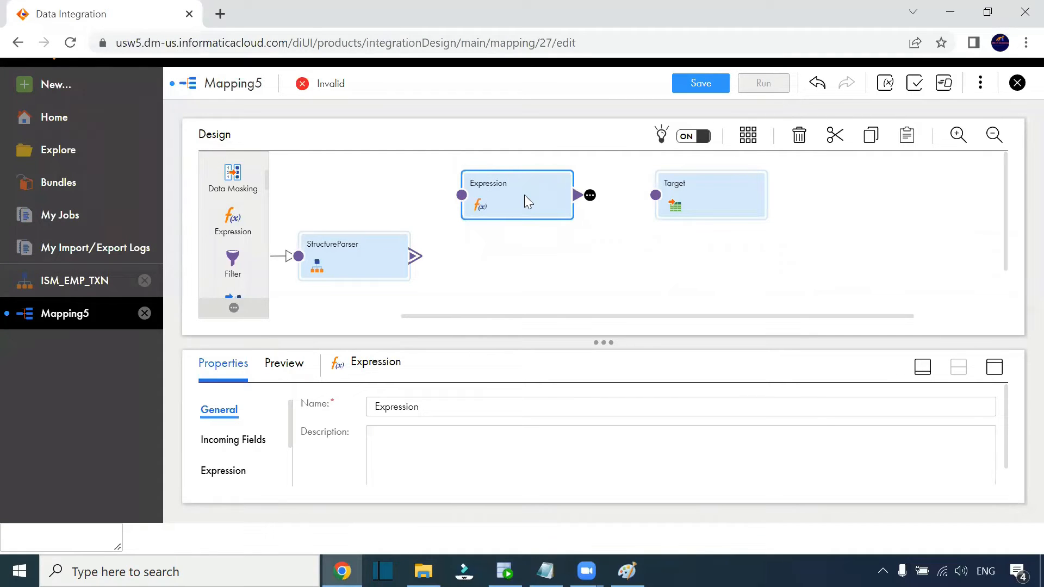
Link the StructureParser's element1 output group to the Expression transformation, and link the Expression to the Target
left_click_drag(416, 257, 460, 202)
left_click(287, 225)
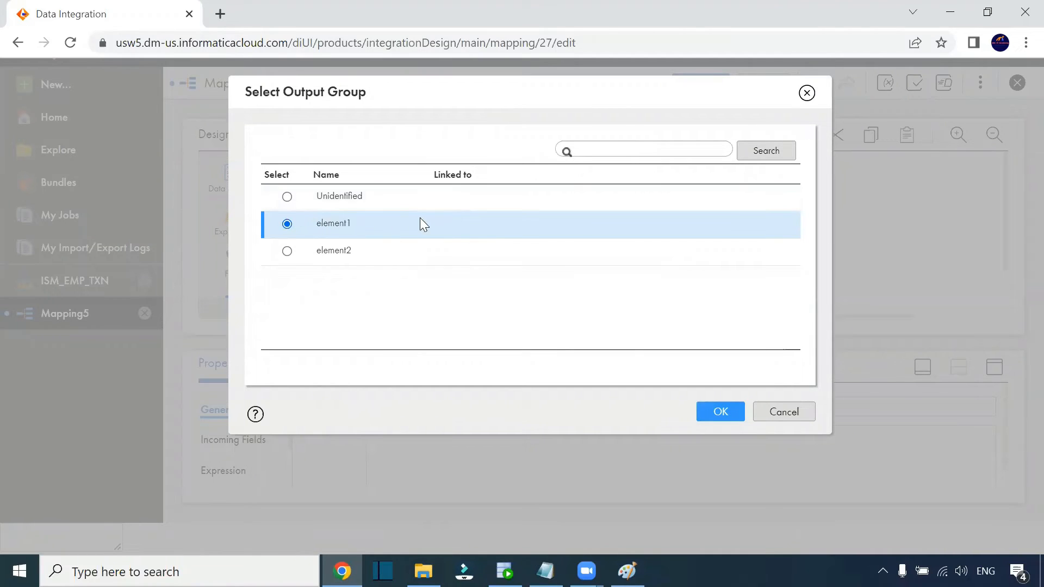
left_click(712, 413)
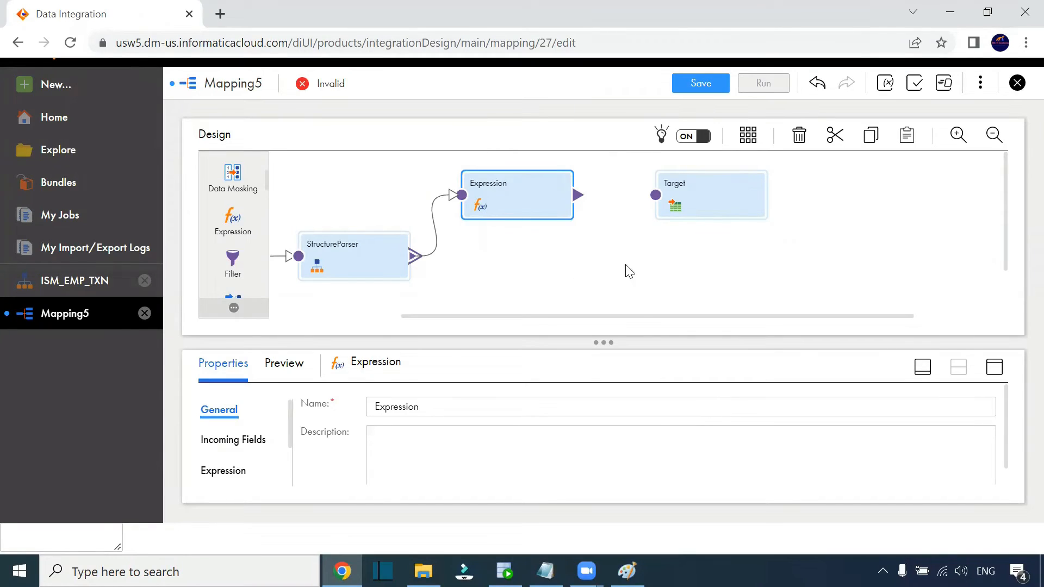
left_click_drag(580, 196, 655, 195)
Review the incoming fields of the Expression transformation and look at the StructureParser's general properties
left_click(994, 367)
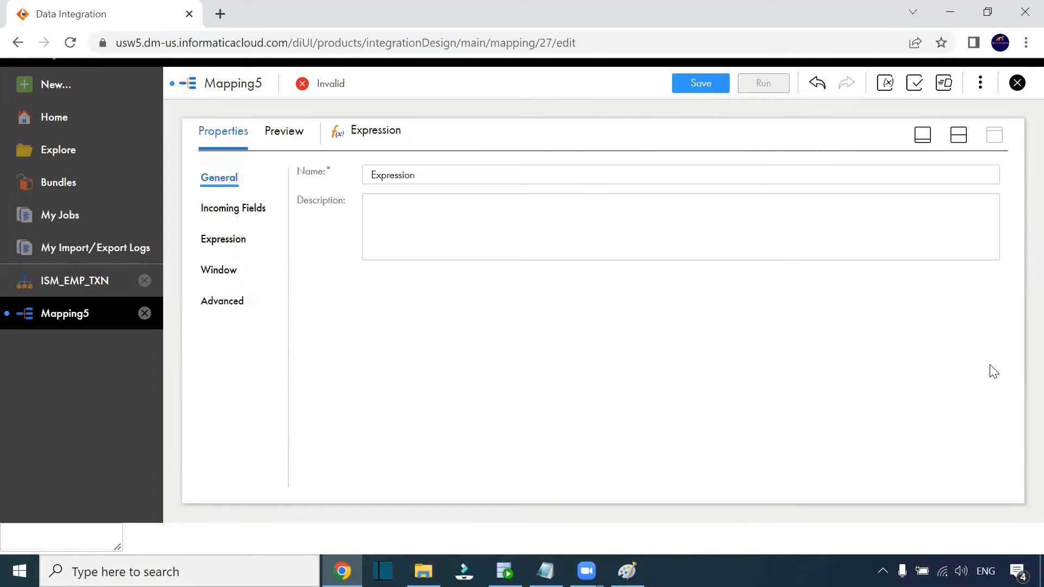
left_click(237, 209)
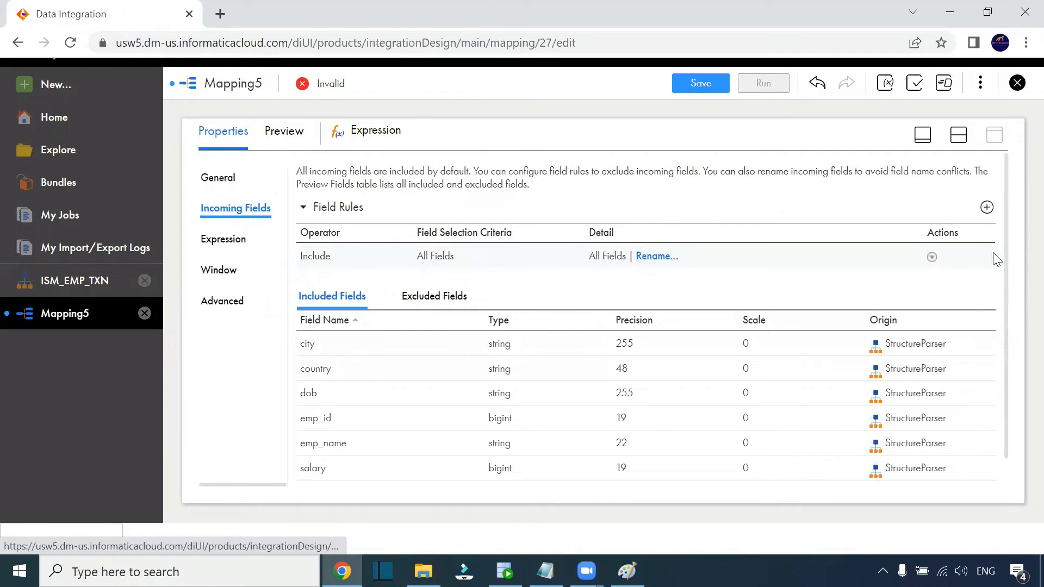
scroll(1005, 255, "down", 1)
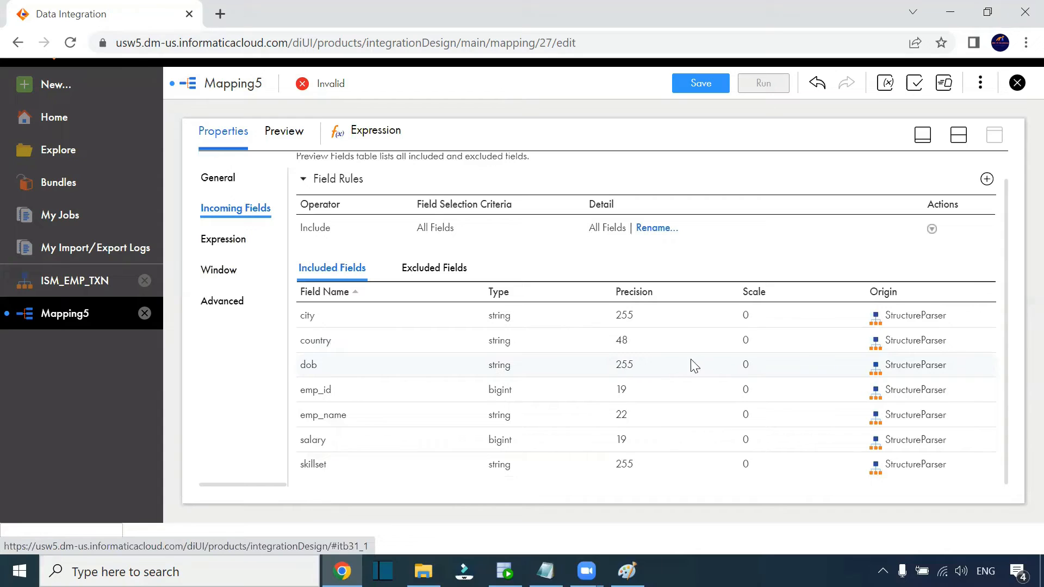
left_click(962, 140)
left_click(352, 248)
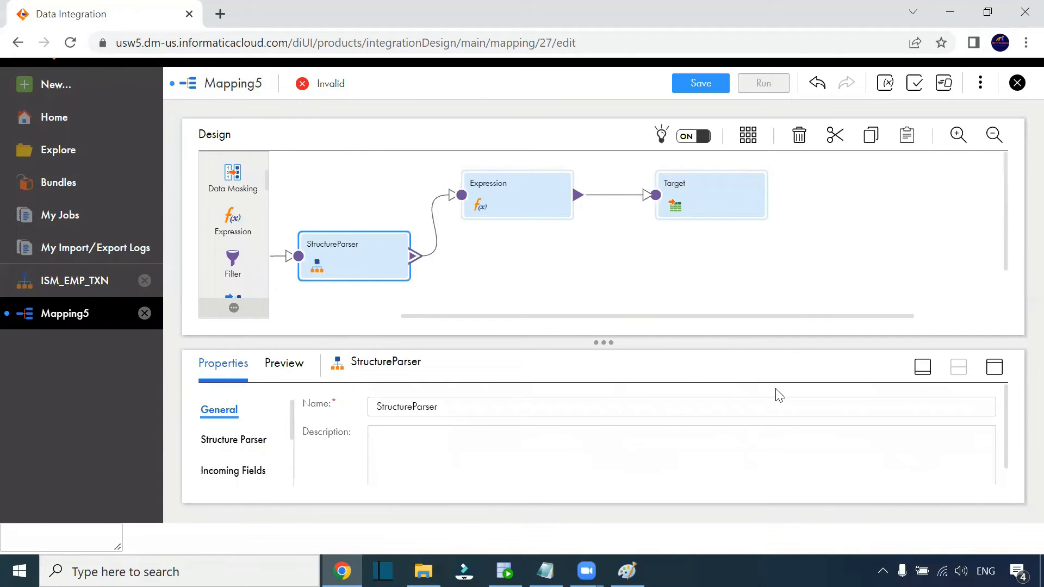
left_click(994, 367)
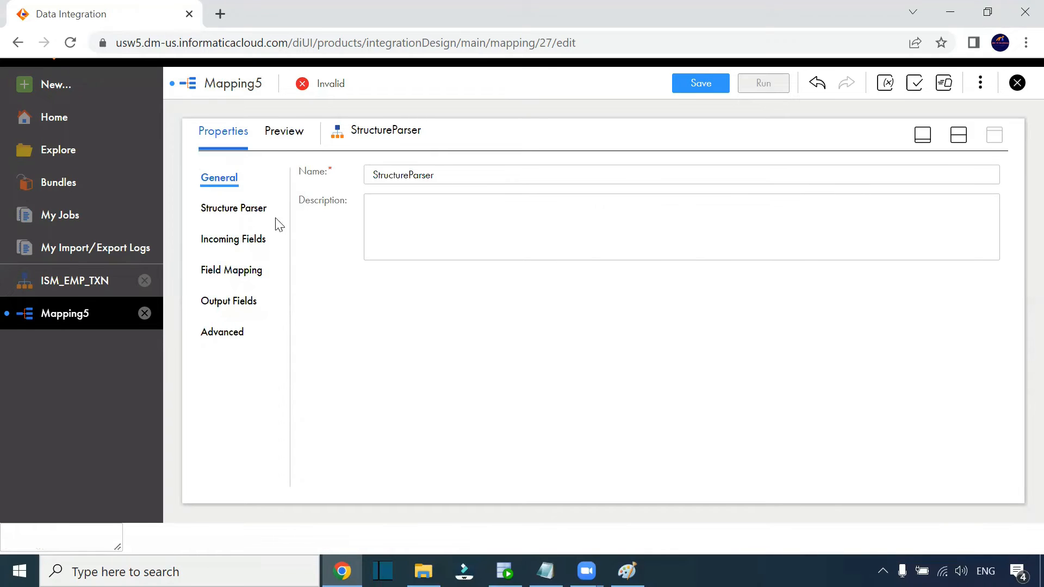
left_click(957, 142)
Start a new output field in the Expression transformation
left_click(522, 196)
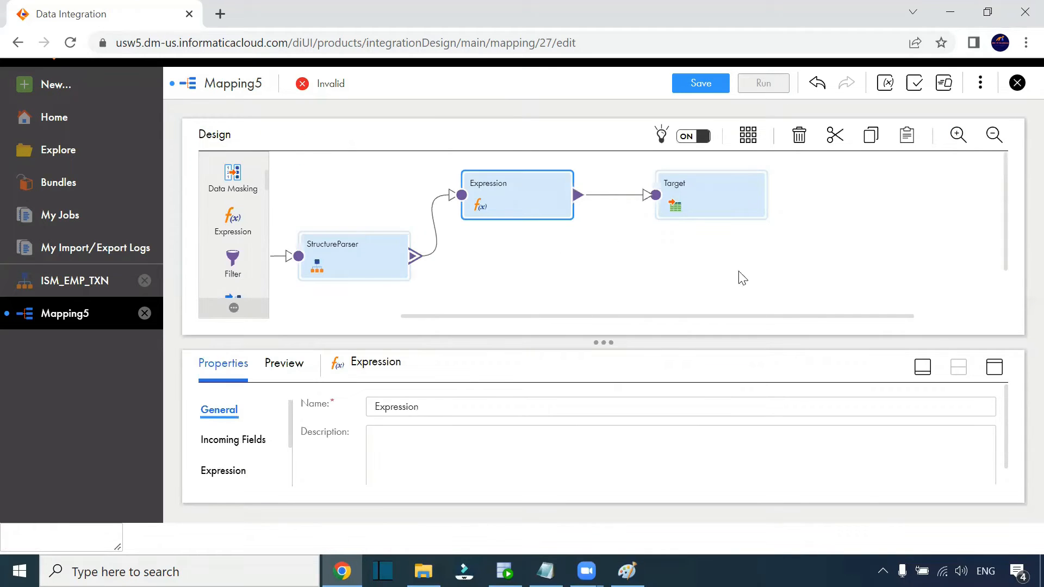
left_click(994, 367)
left_click(212, 242)
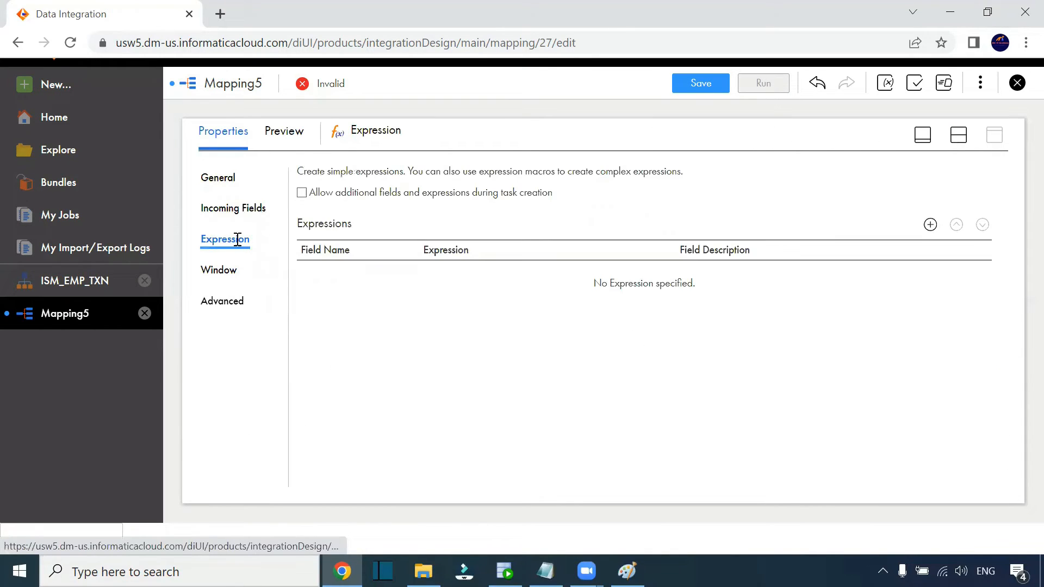
left_click(931, 226)
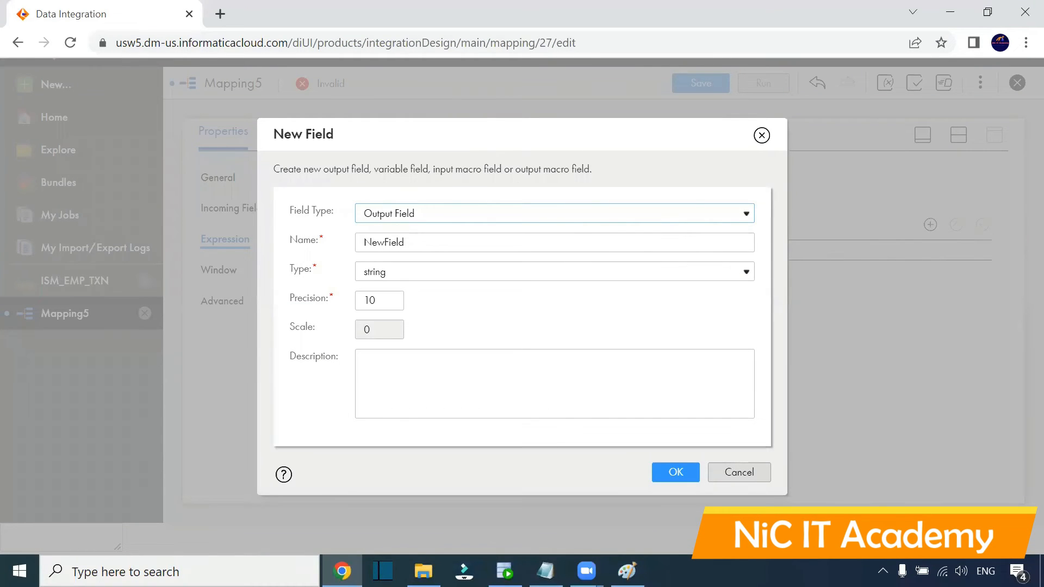
Switch to Oracle SQL Developer and check the data types of TRANS_DATE in t_txn and DOB in t_emp
left_click(505, 570)
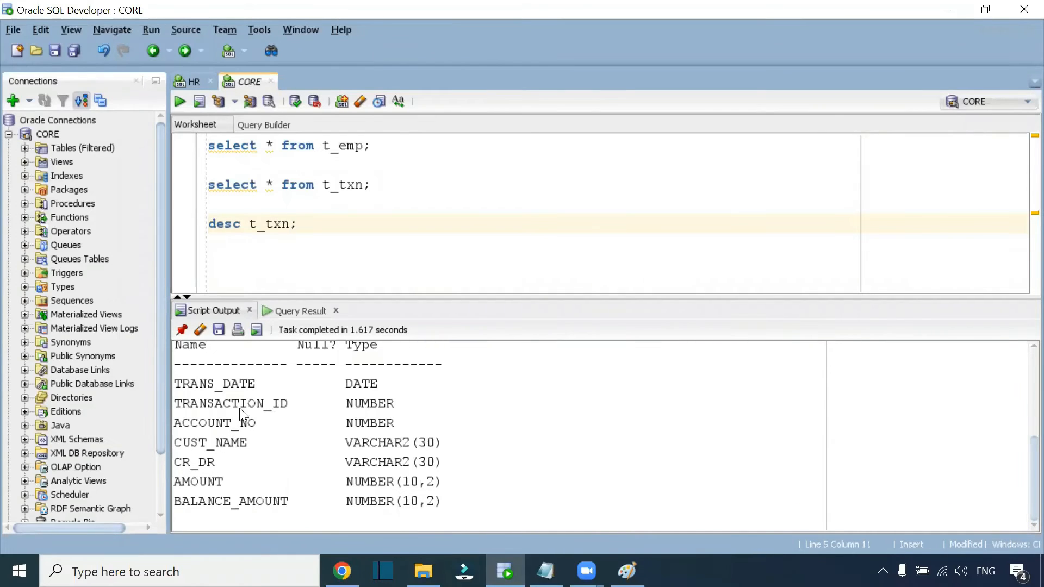
left_click_drag(400, 384, 173, 383)
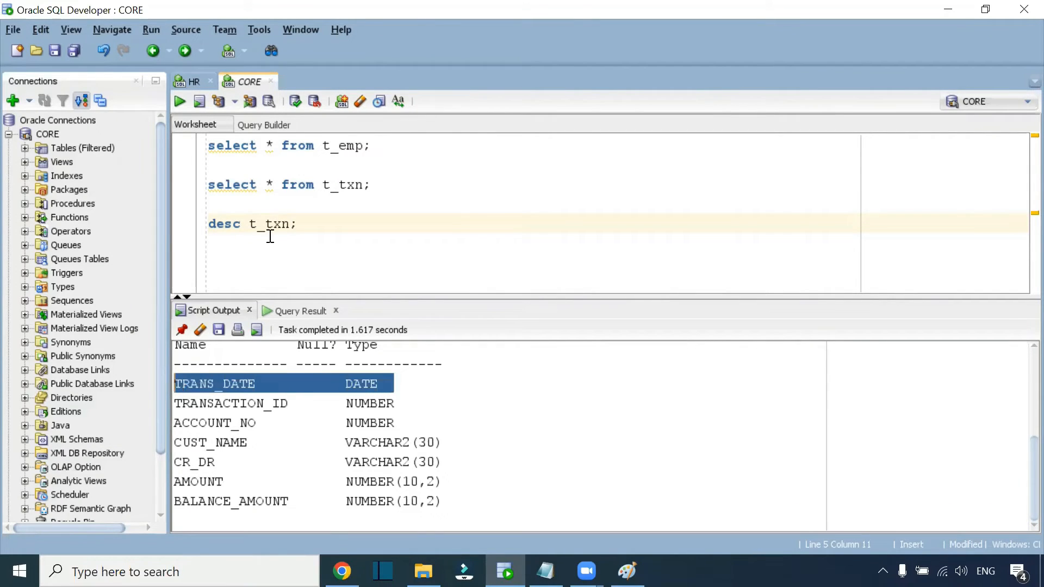
scroll(260, 407, "up", 2)
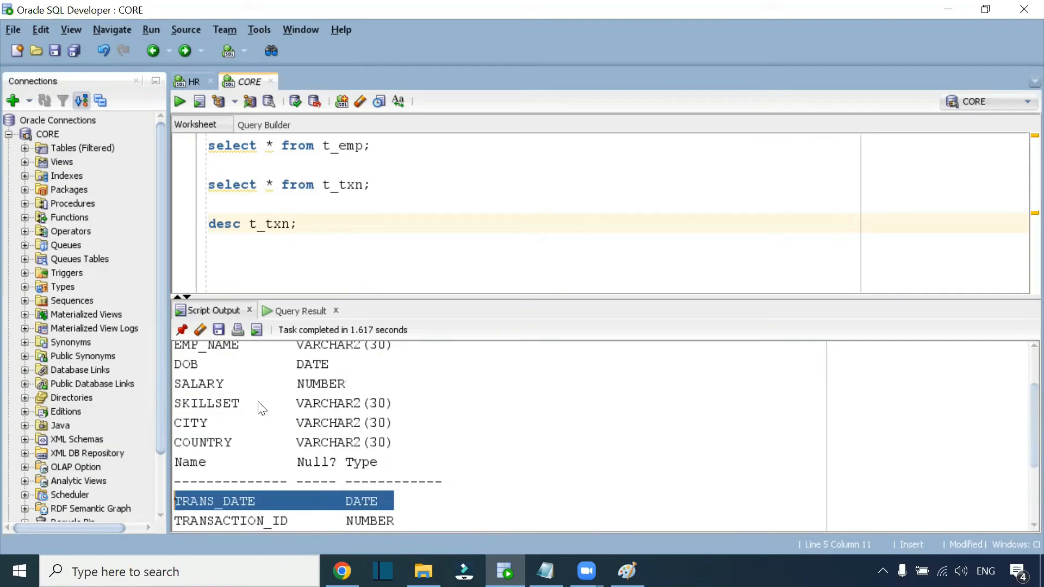
left_click_drag(334, 365, 163, 367)
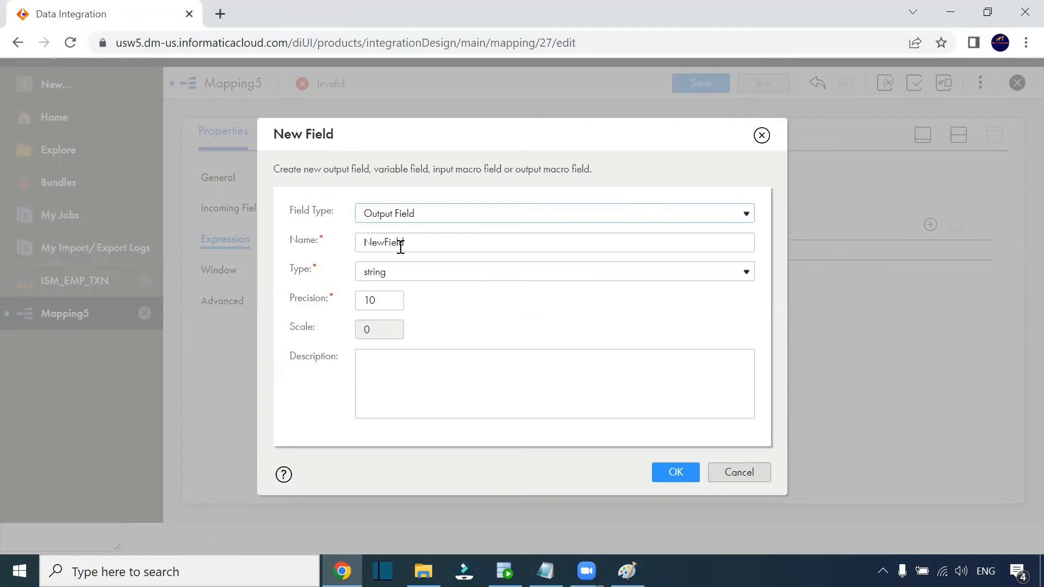
Return to the mapping in Chrome, name the new output field o_dob, set its type to date/time and add it
left_click_drag(400, 248, 337, 246)
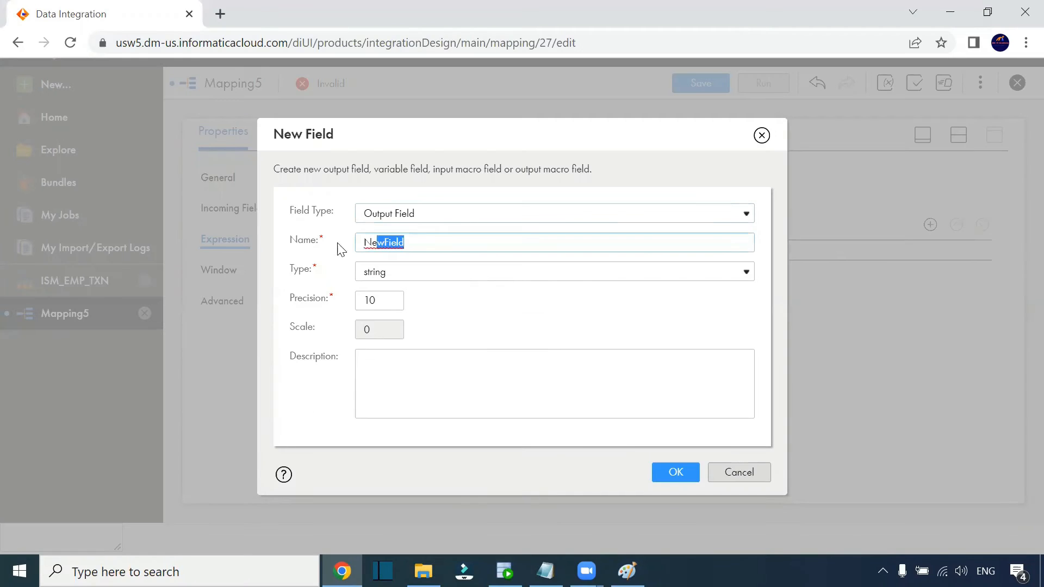
type("c")
left_click(389, 273)
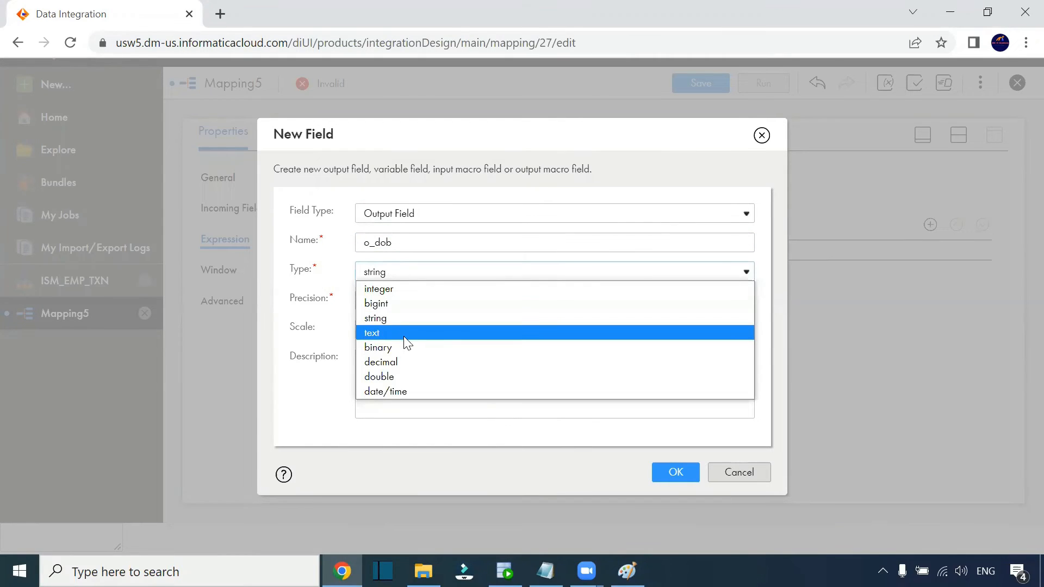
left_click(401, 392)
left_click(382, 373)
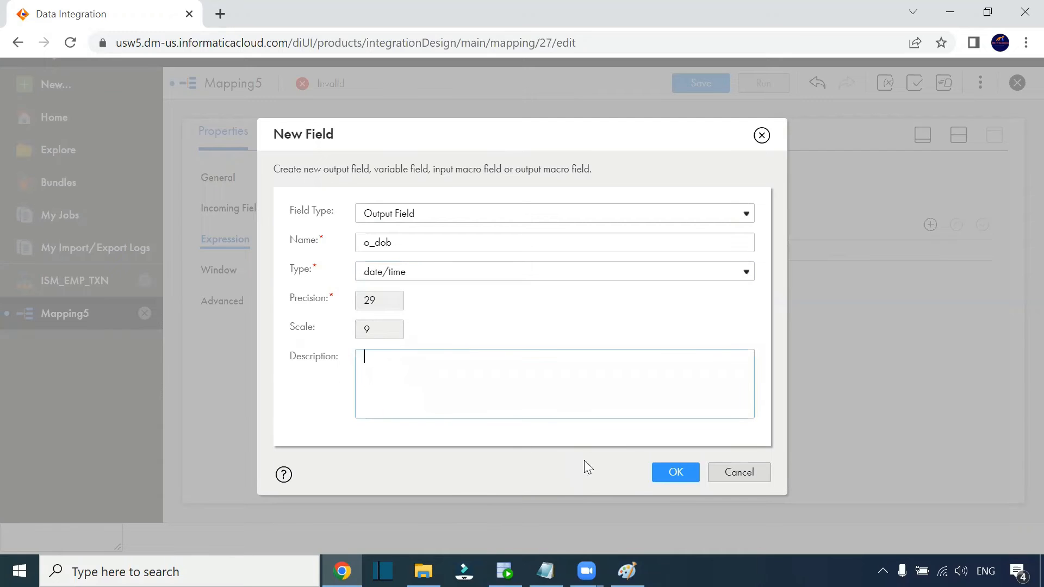
left_click(657, 474)
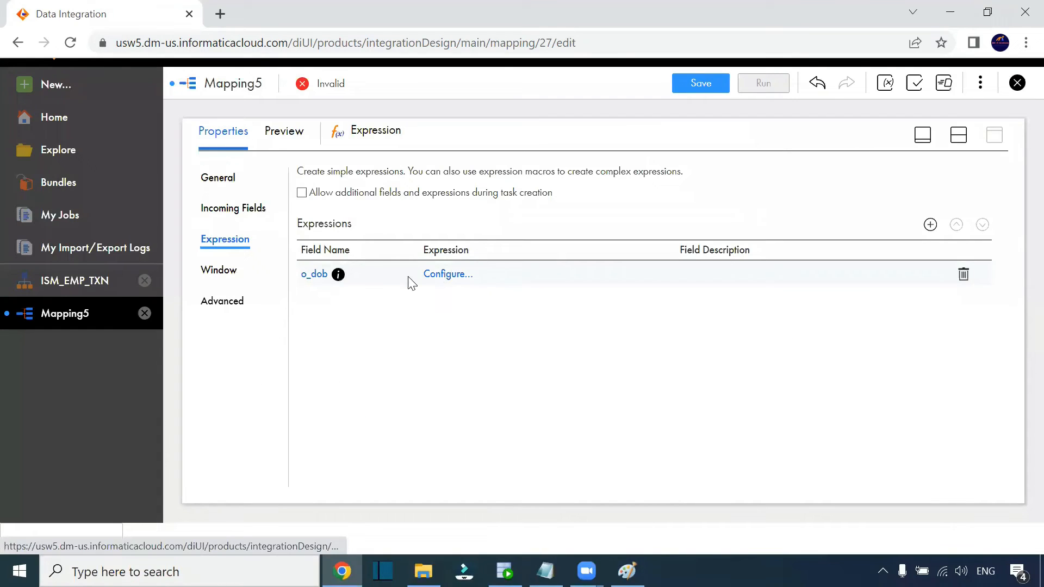
Enter the expression to_date(dob,'dd/mm/yy') for the o_dob field
left_click(449, 276)
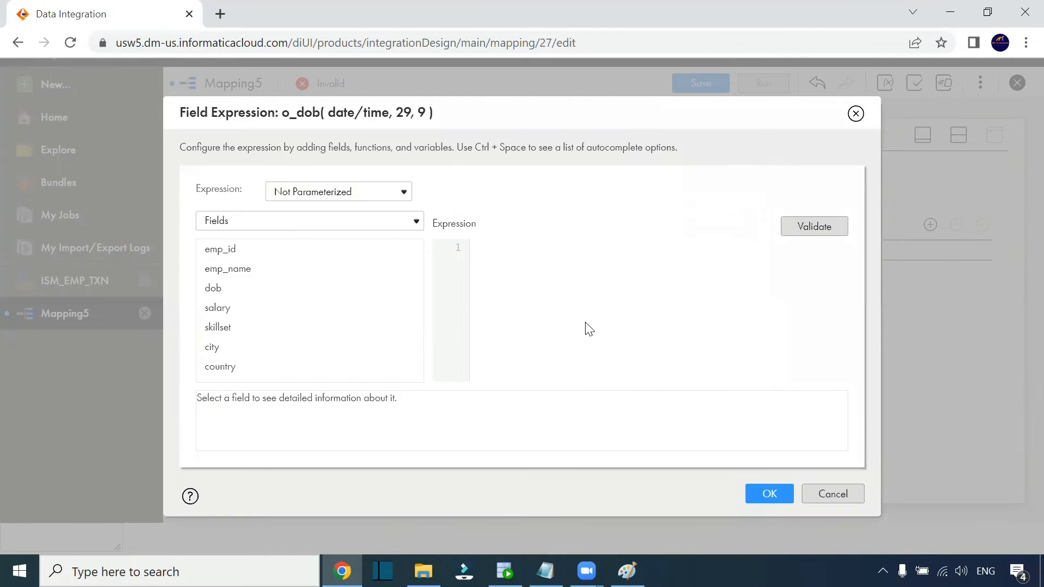
key("ctrl+plus")
key("ctrl+plus")
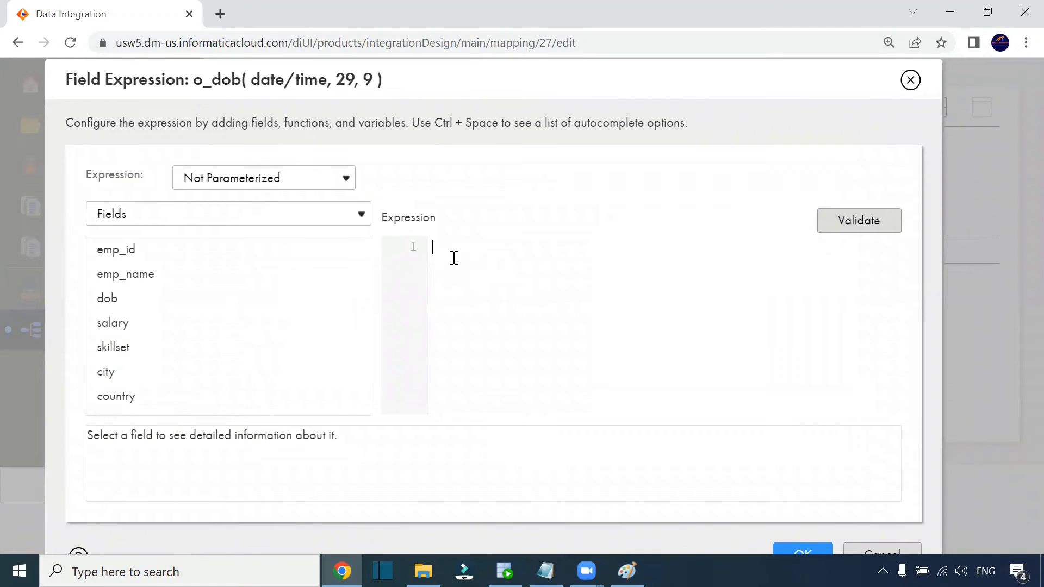
type("to_date(")
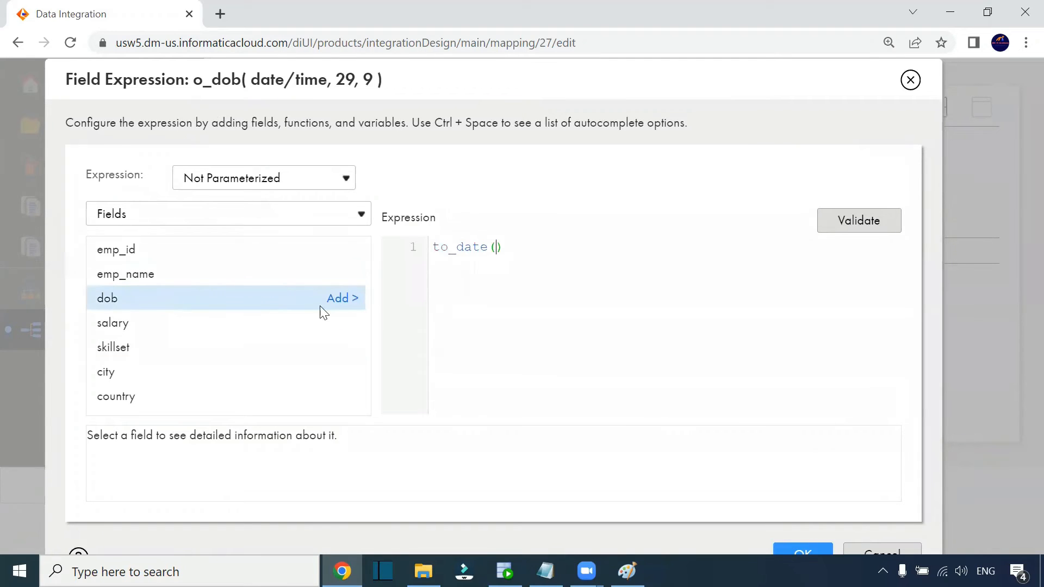
left_click(337, 299)
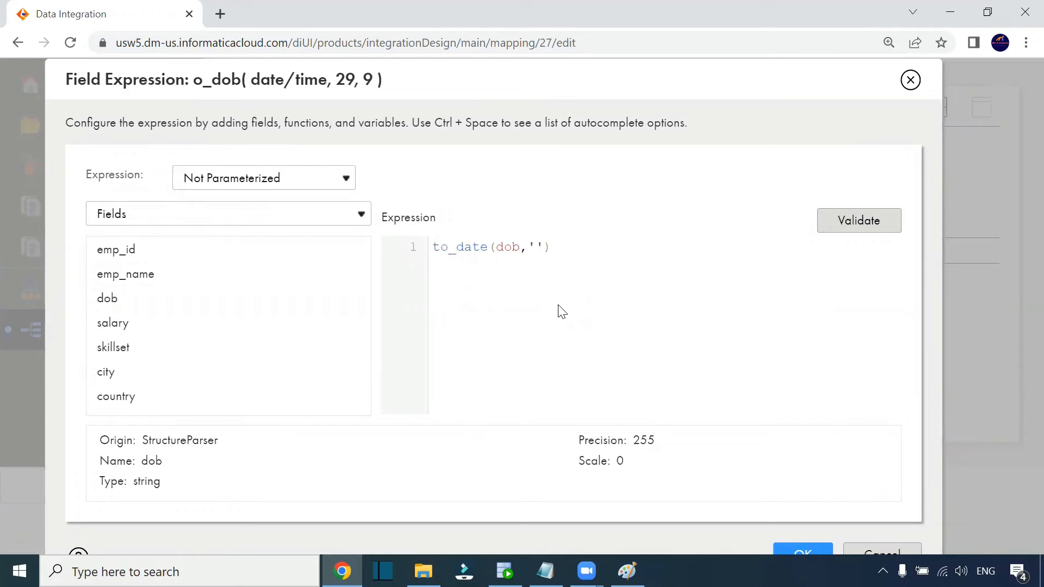
type("dd/m")
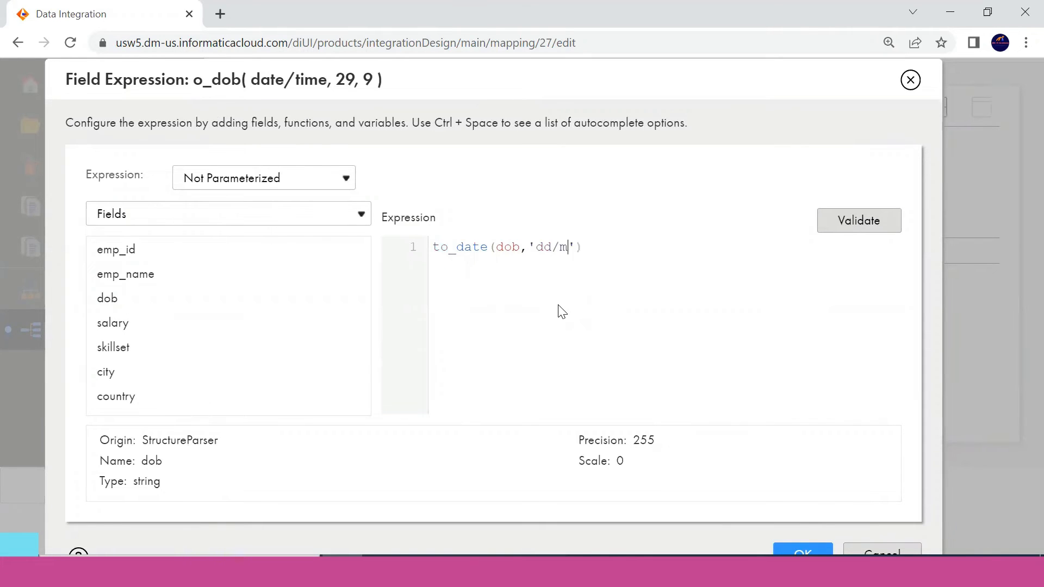
type("m/yy")
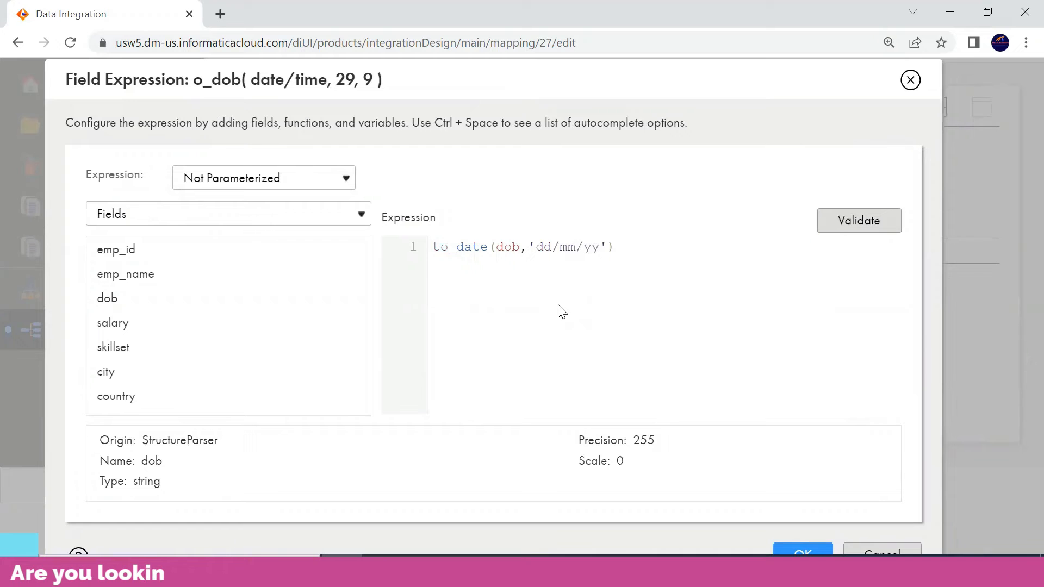
Validate the o_dob expression and accept it
left_click(847, 225)
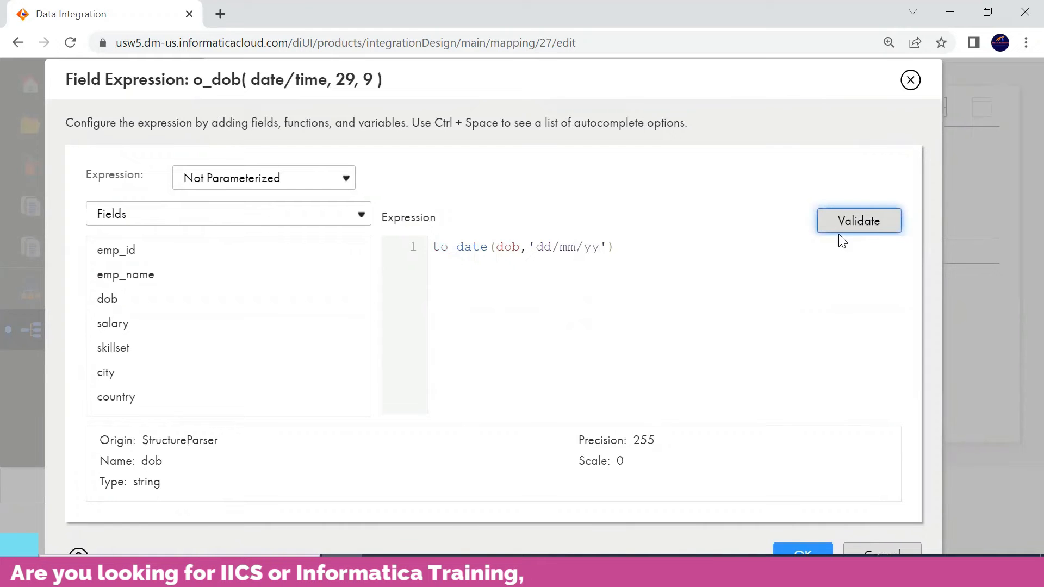
left_click_drag(614, 271, 425, 282)
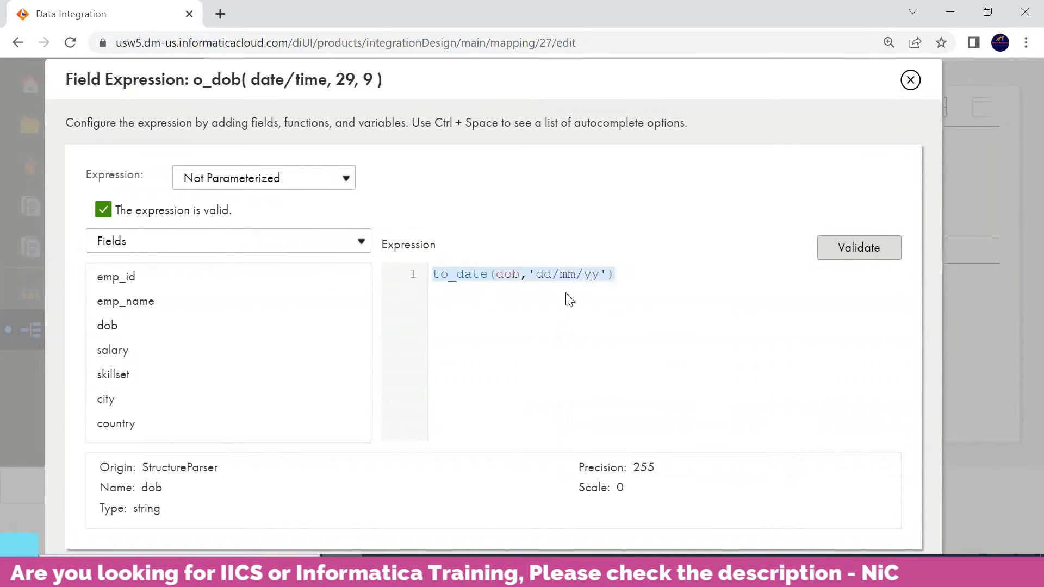
left_click_drag(728, 80, 721, 55)
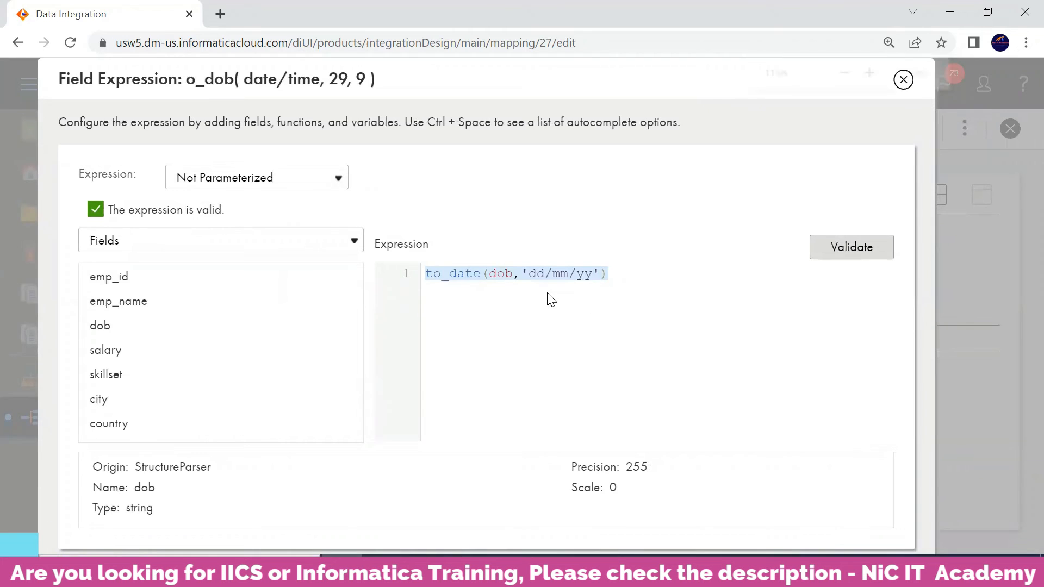
key("ctrl+minus")
key("ctrl+minus")
left_click(634, 479)
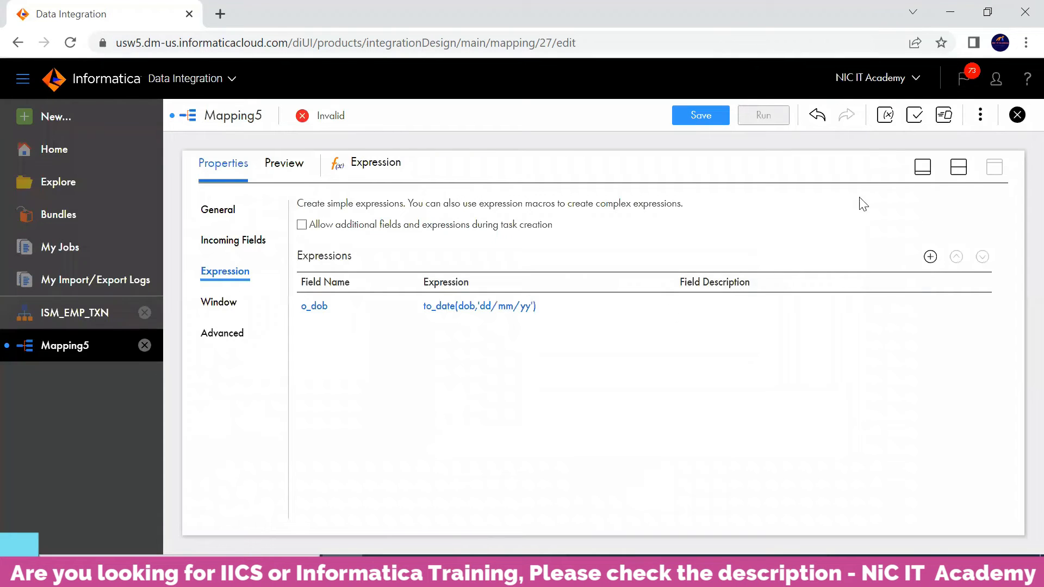
Open the ISM_EMP_TXN structure model and examine the date format of the Trans_date column in the txn sheet
left_click(958, 167)
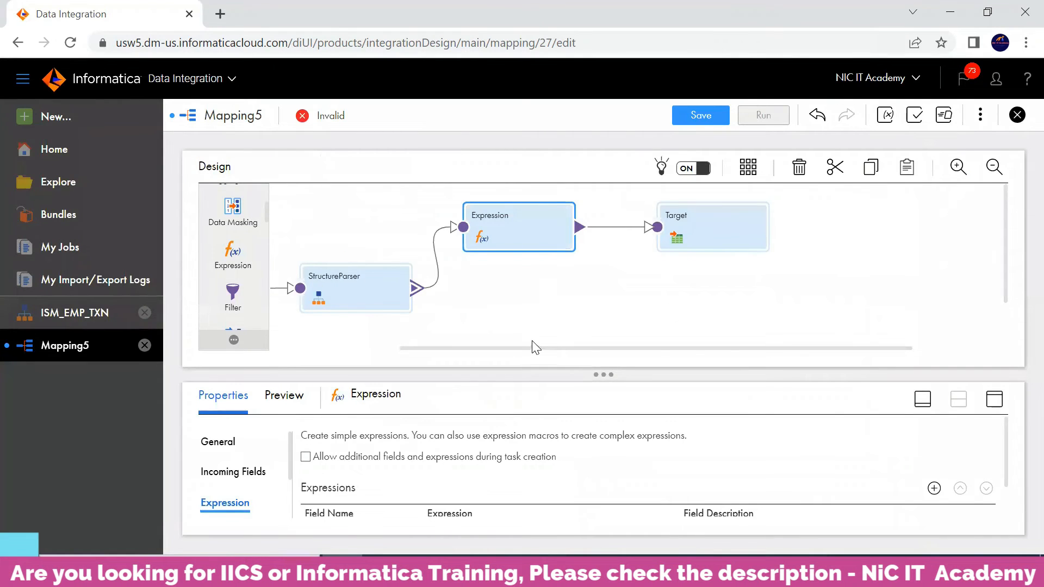
left_click_drag(540, 348, 408, 349)
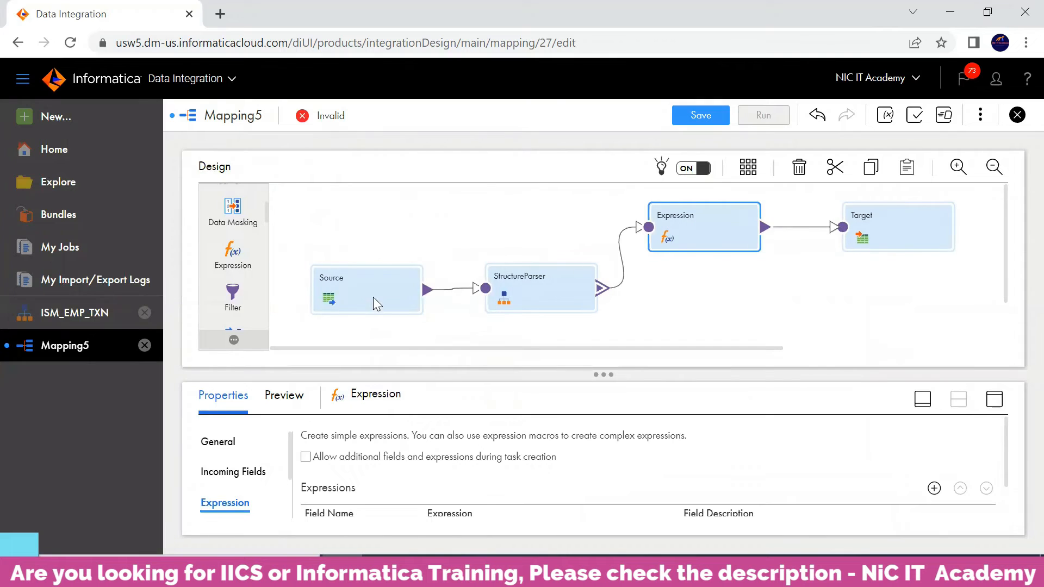
left_click(557, 295)
left_click(994, 399)
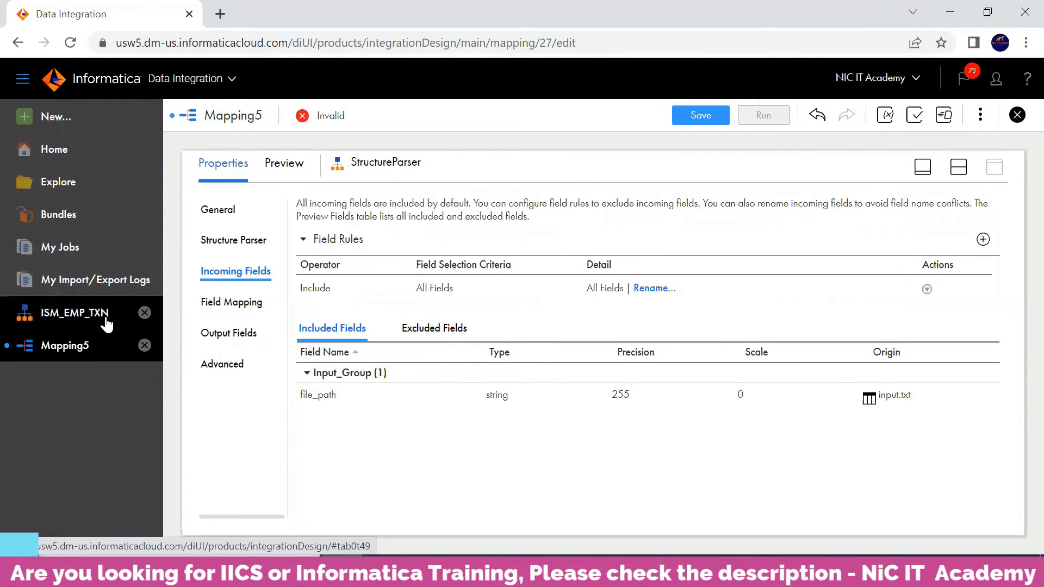
left_click(105, 324)
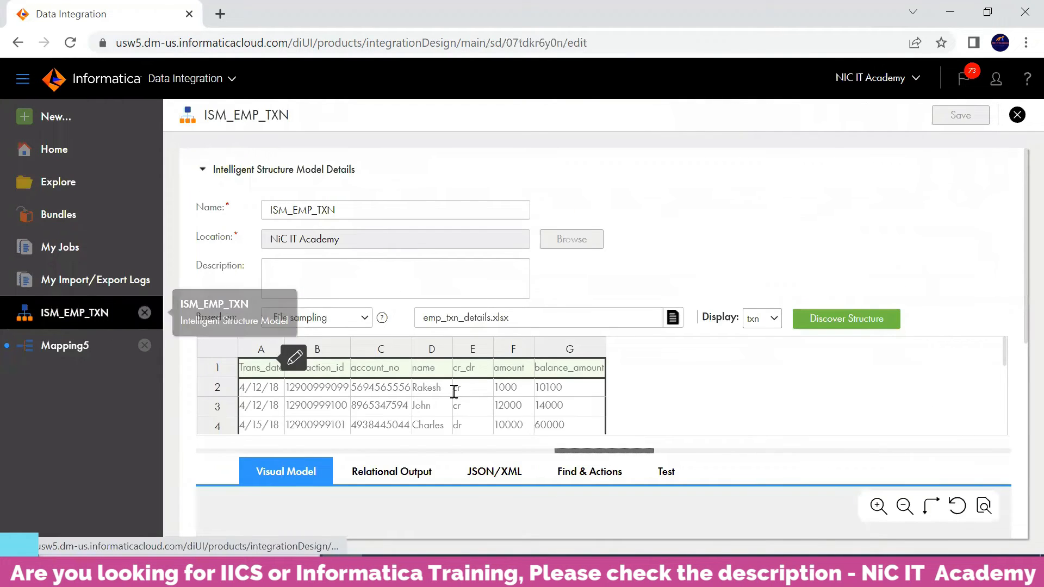
left_click(439, 429)
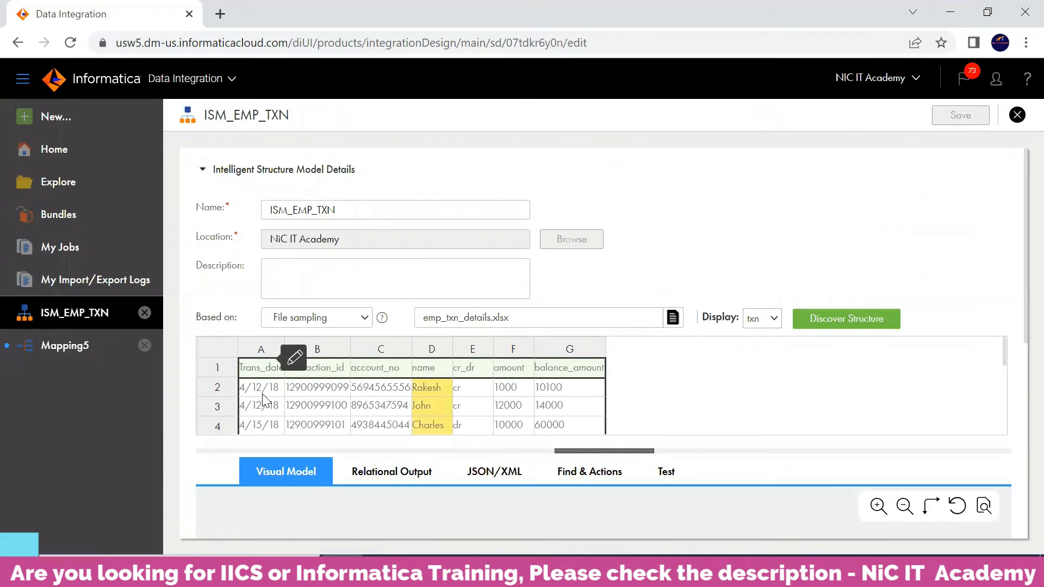
left_click_drag(594, 450, 594, 451)
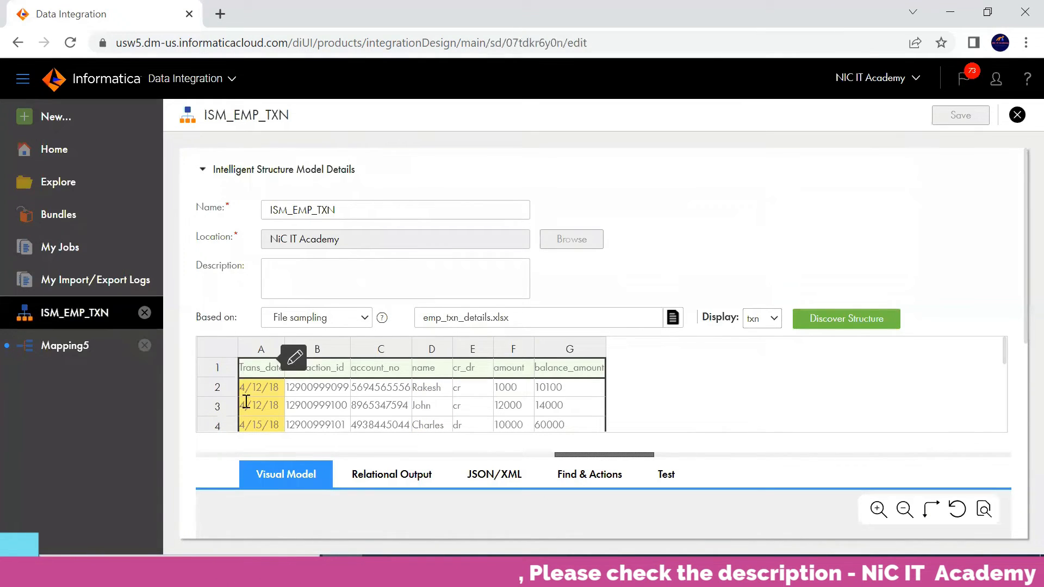
scroll(246, 402, "down", 5)
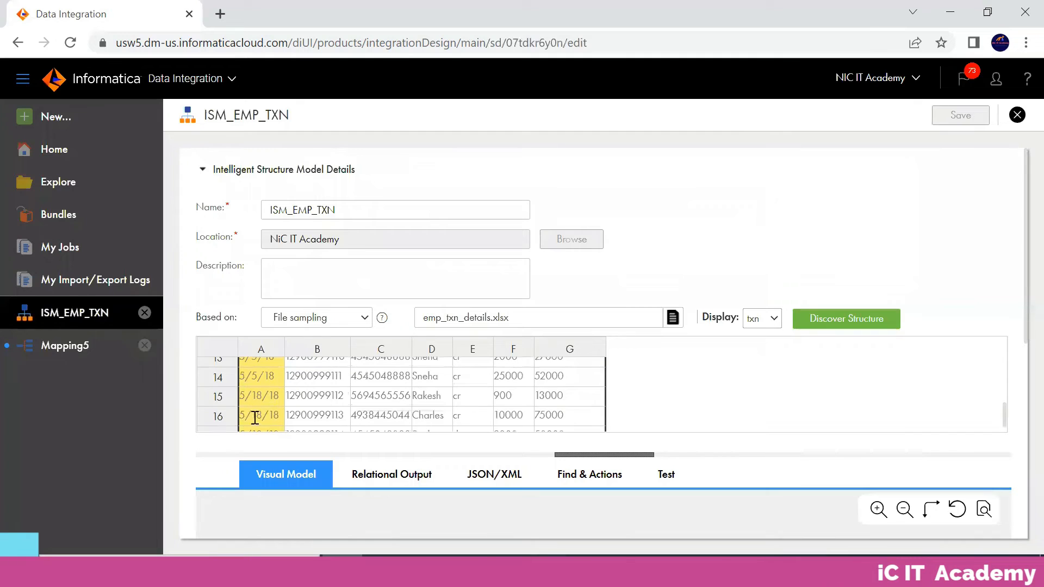
scroll(251, 418, "up", 3)
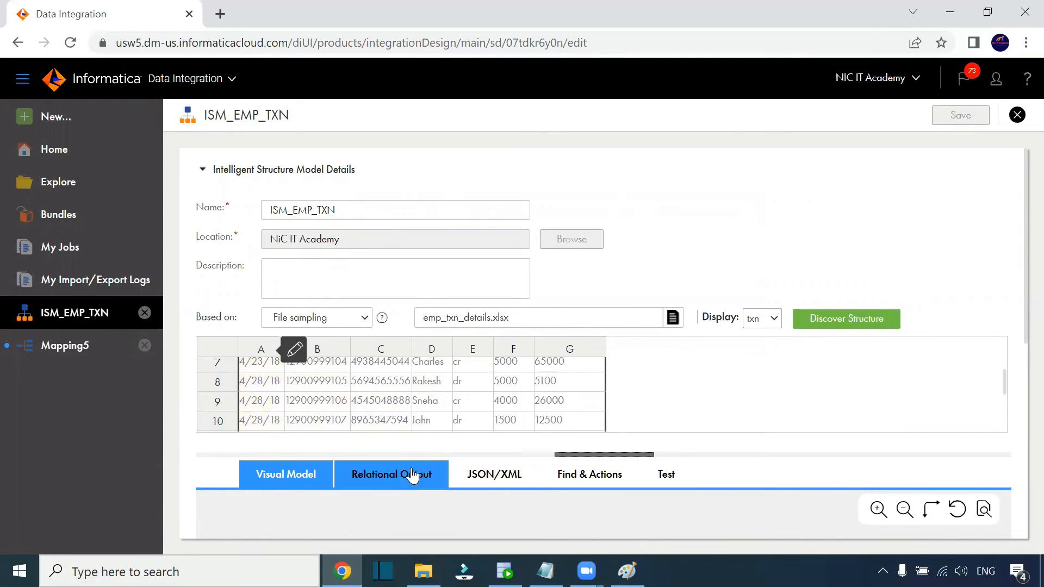
Display the emp sheet in the structure model and examine the date format of its dob column
left_click(759, 326)
left_click(761, 341)
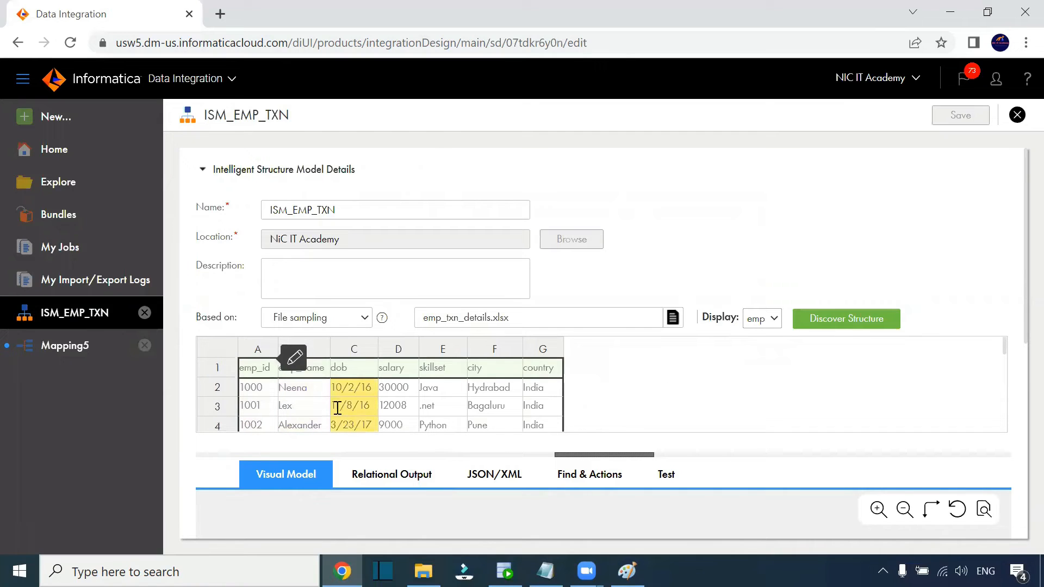
left_click(337, 407)
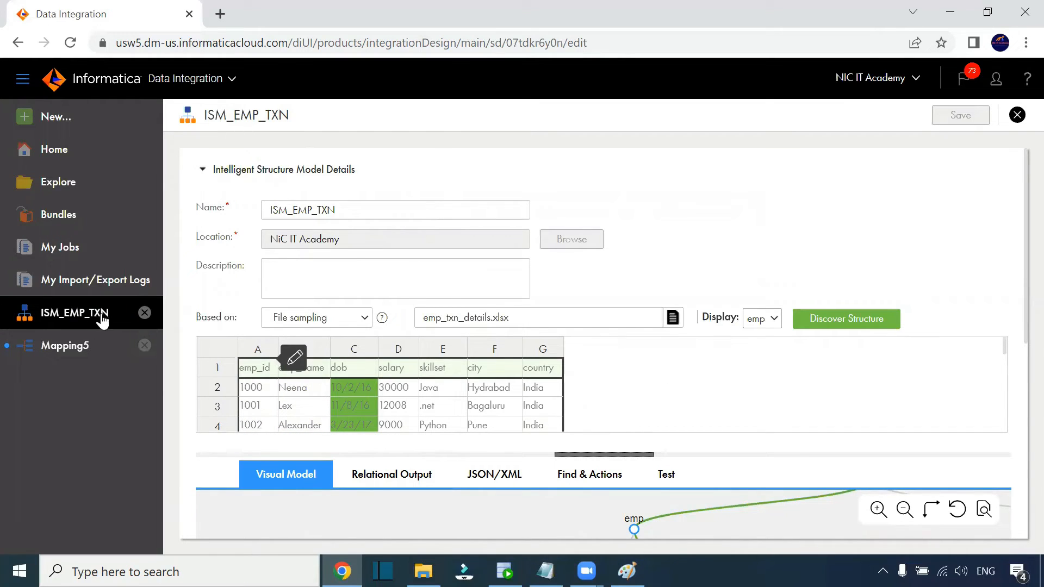
Return to Mapping5 and change the o_dob expression to to_date(dob,'mm/dd/yy'), copying it for reuse
left_click(81, 345)
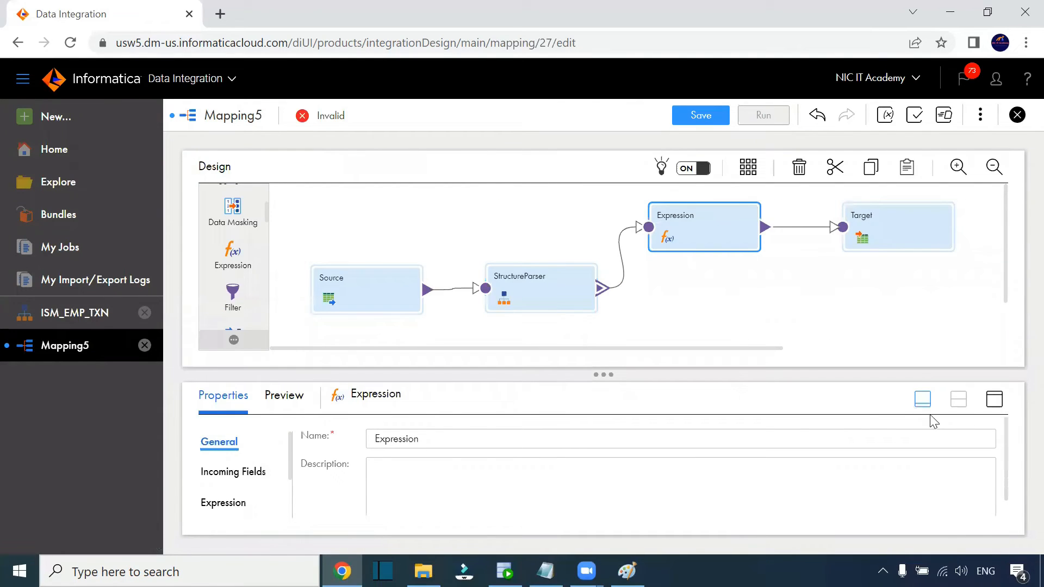
left_click(995, 399)
left_click(225, 271)
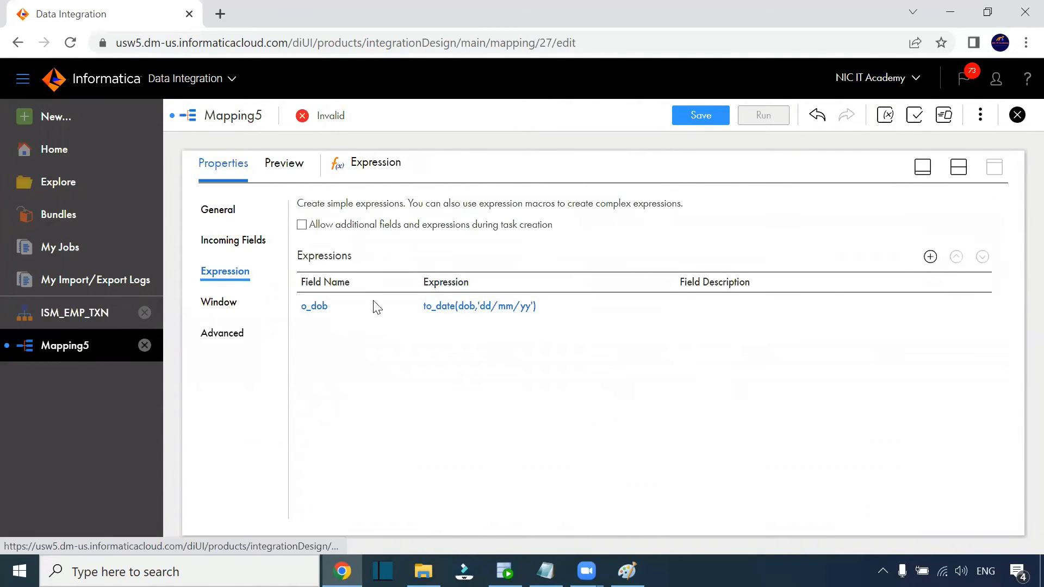
left_click(505, 311)
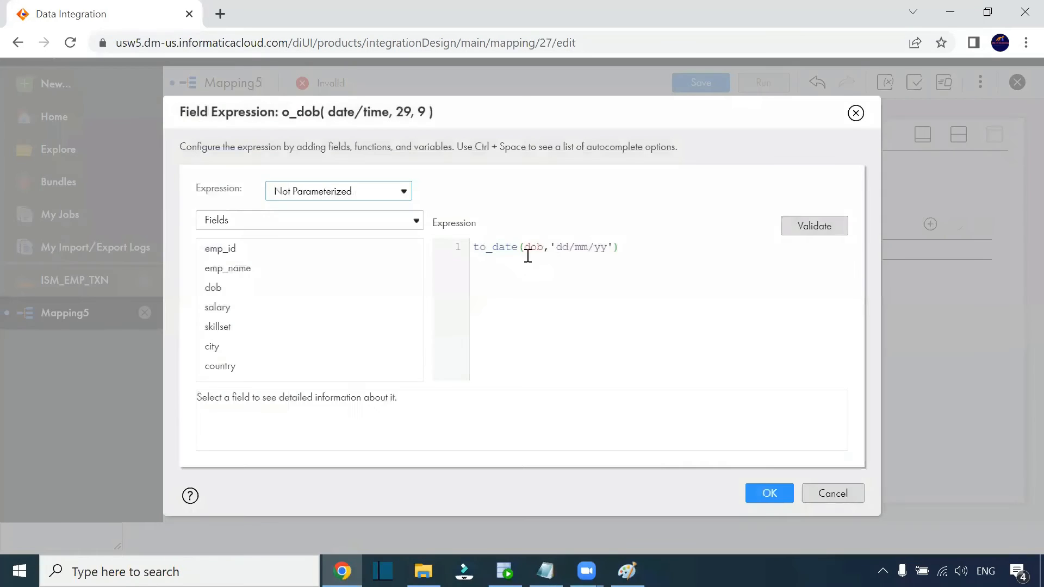
left_click_drag(568, 246, 560, 246)
double_click(589, 249)
type("dd")
left_click_drag(619, 248, 431, 235)
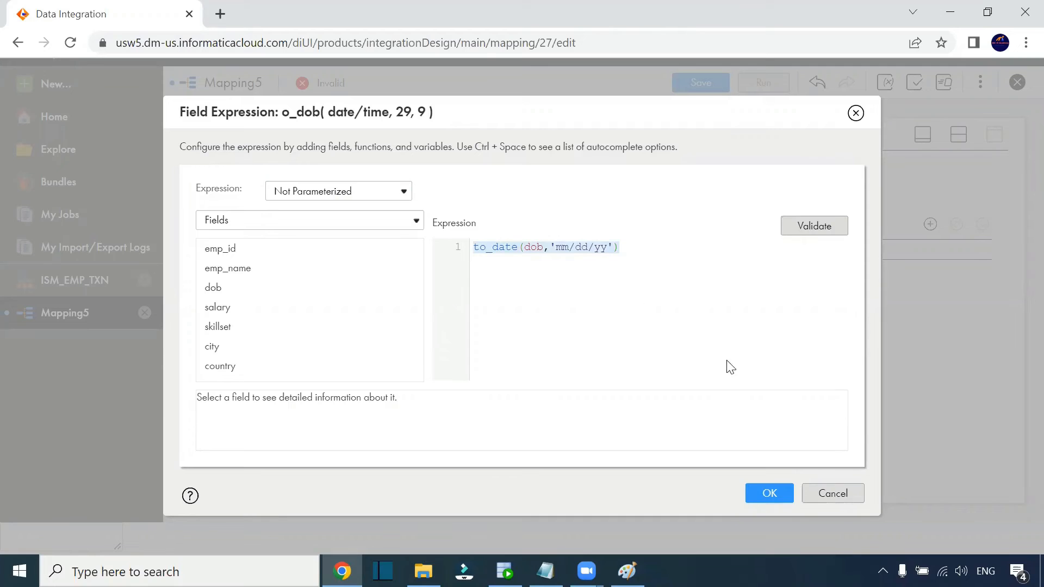
left_click(769, 492)
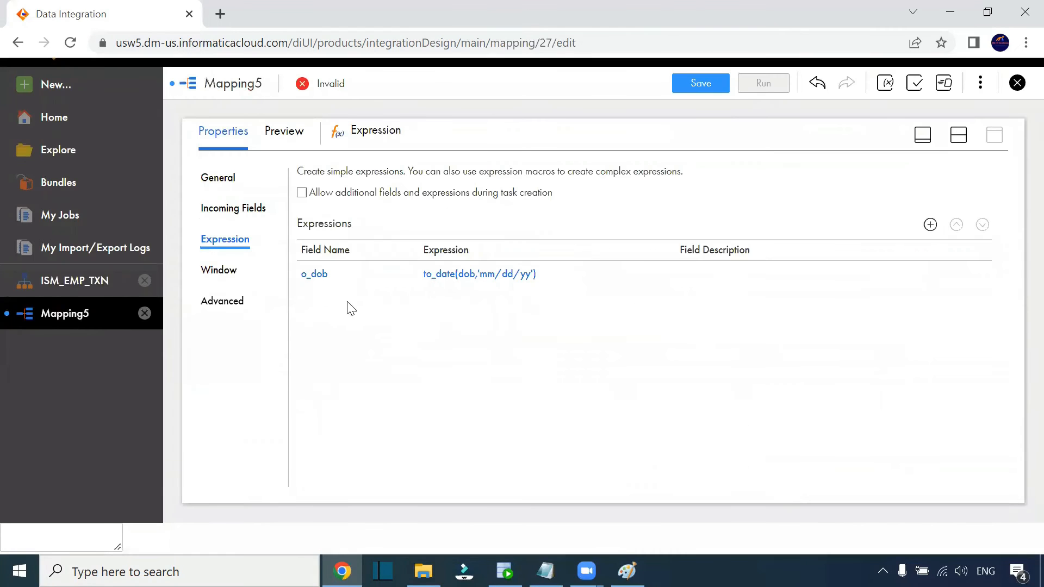
Add a second Expression transformation below the first and link the StructureParser's element2 output group to it
left_click(960, 136)
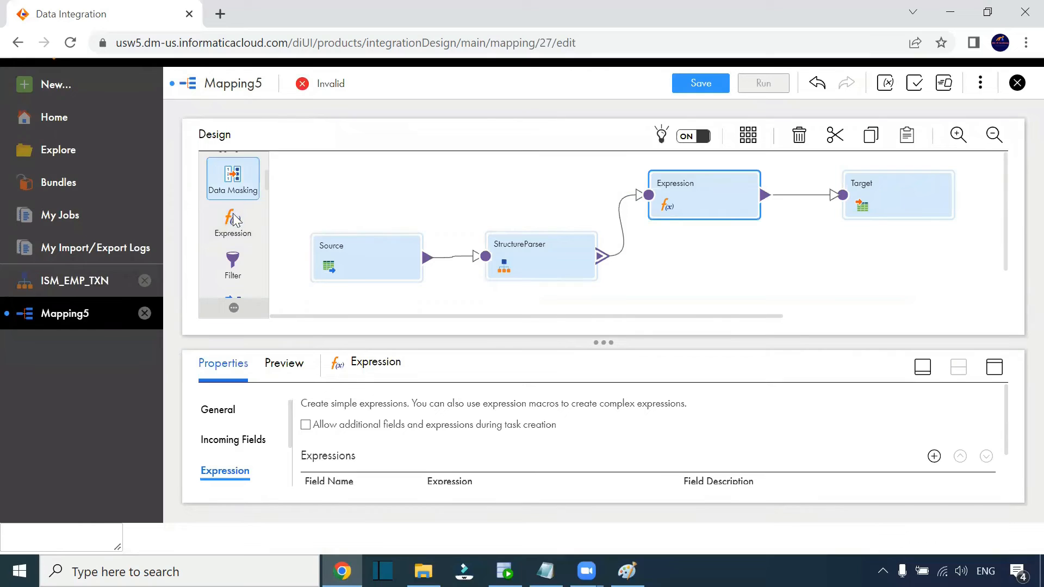
left_click_drag(243, 223, 652, 256)
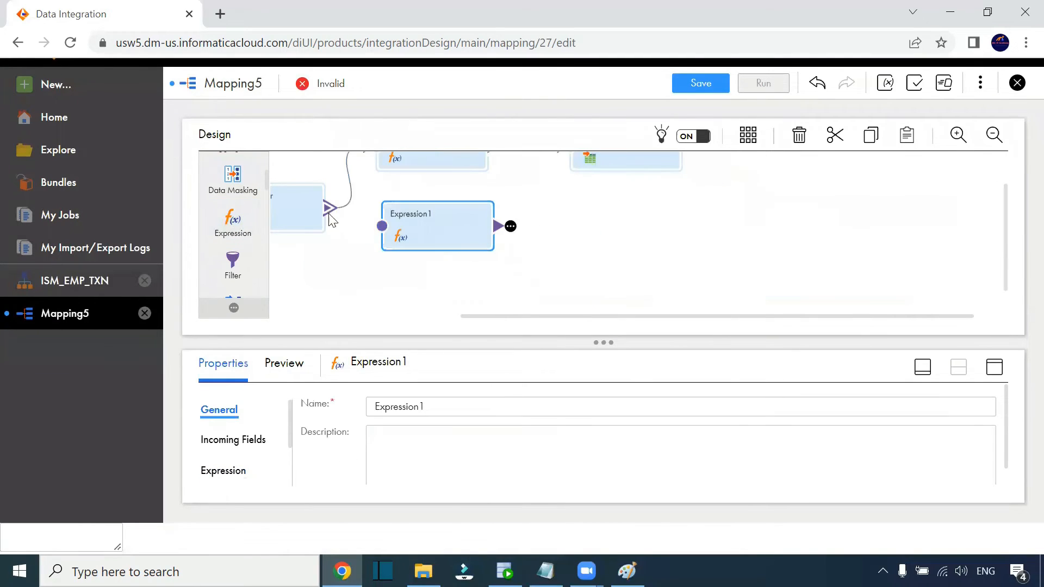
left_click_drag(328, 208, 383, 230)
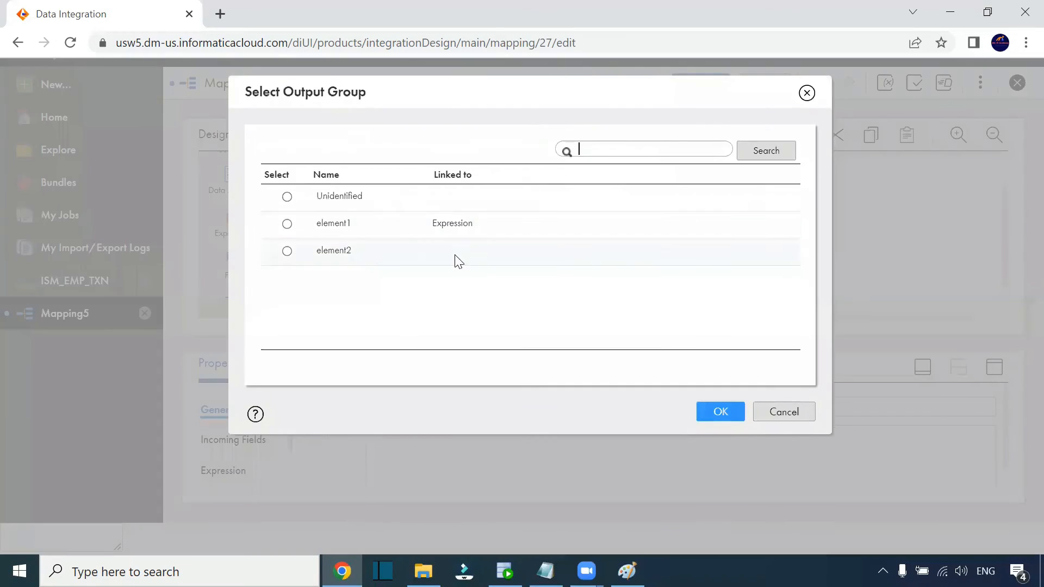
left_click(350, 250)
left_click(721, 413)
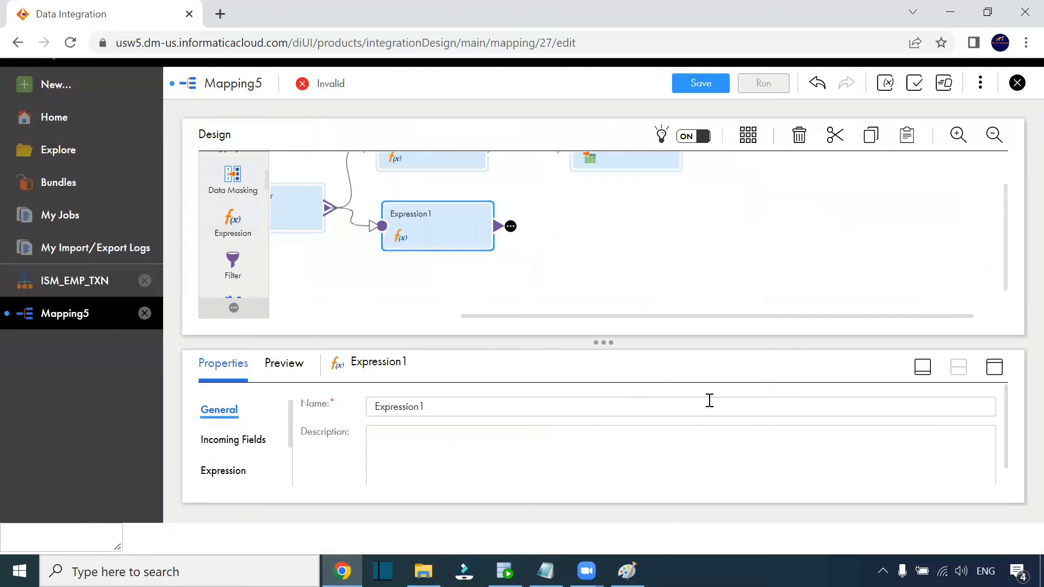
Add a second Target below the existing one and link Expression1 to it
left_click_drag(1005, 255, 1001, 237)
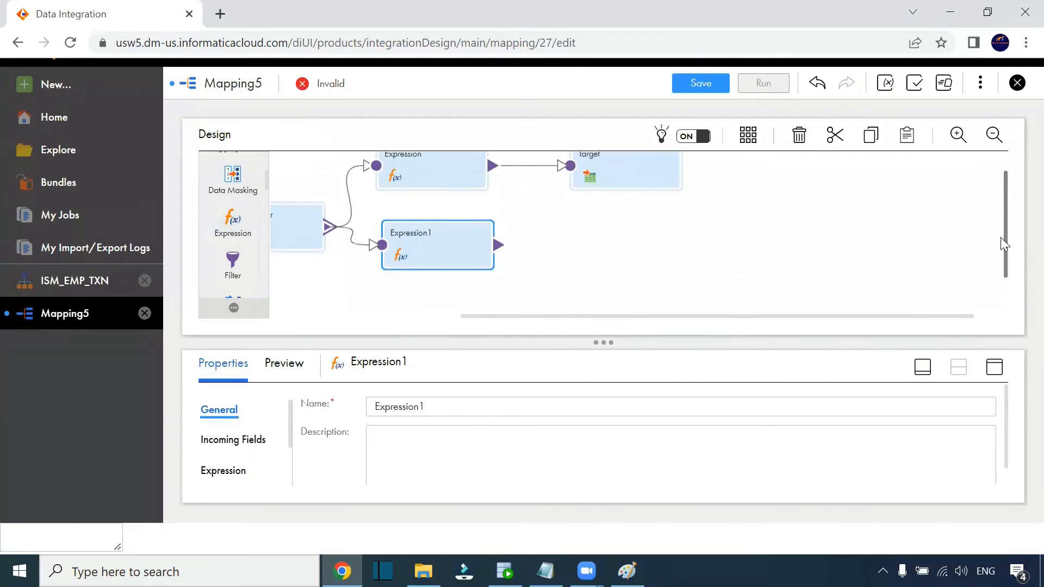
scroll(252, 203, "up", 3)
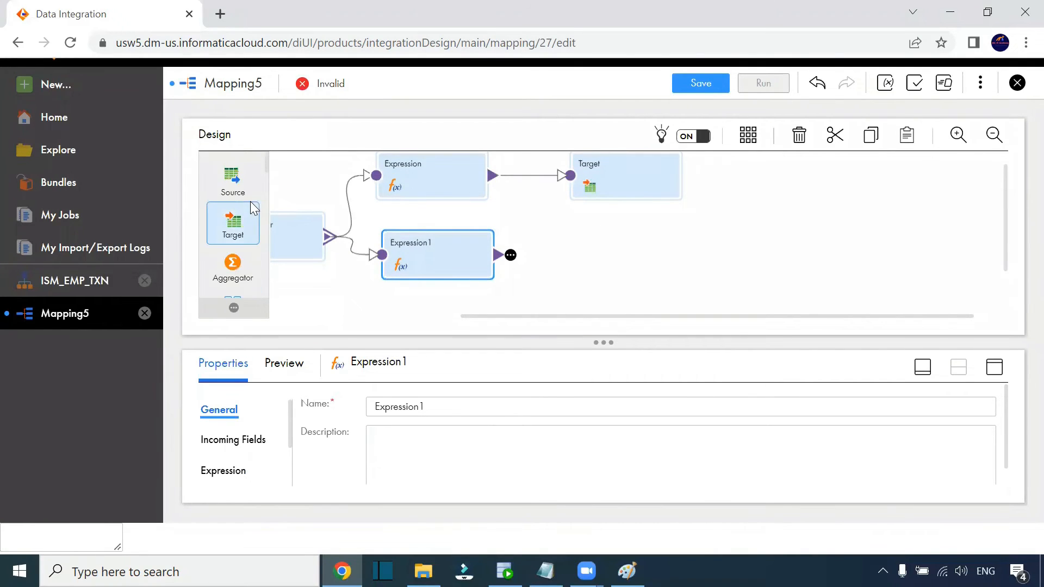
left_click_drag(232, 223, 570, 261)
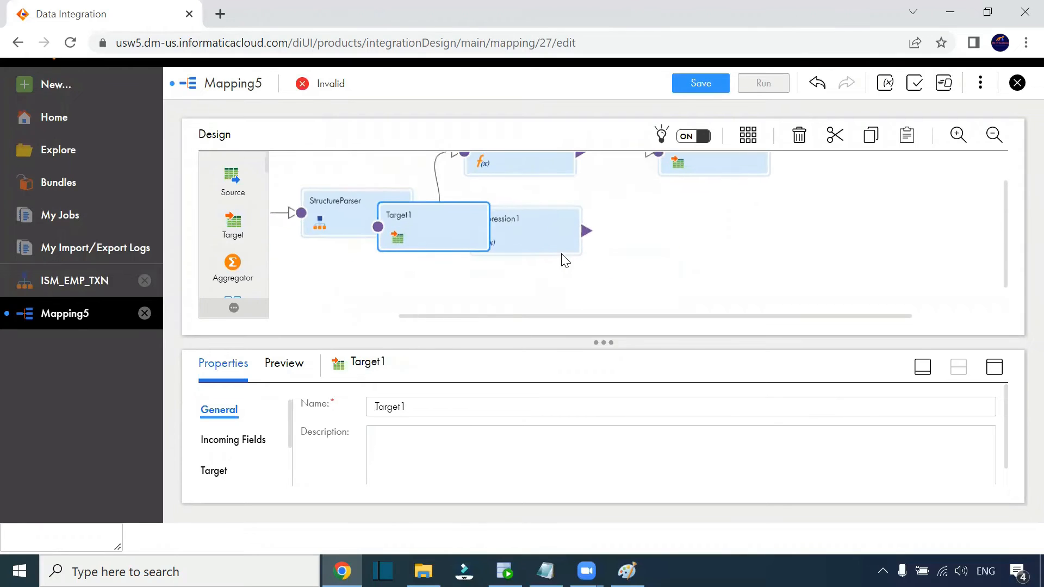
left_click_drag(425, 221, 716, 214)
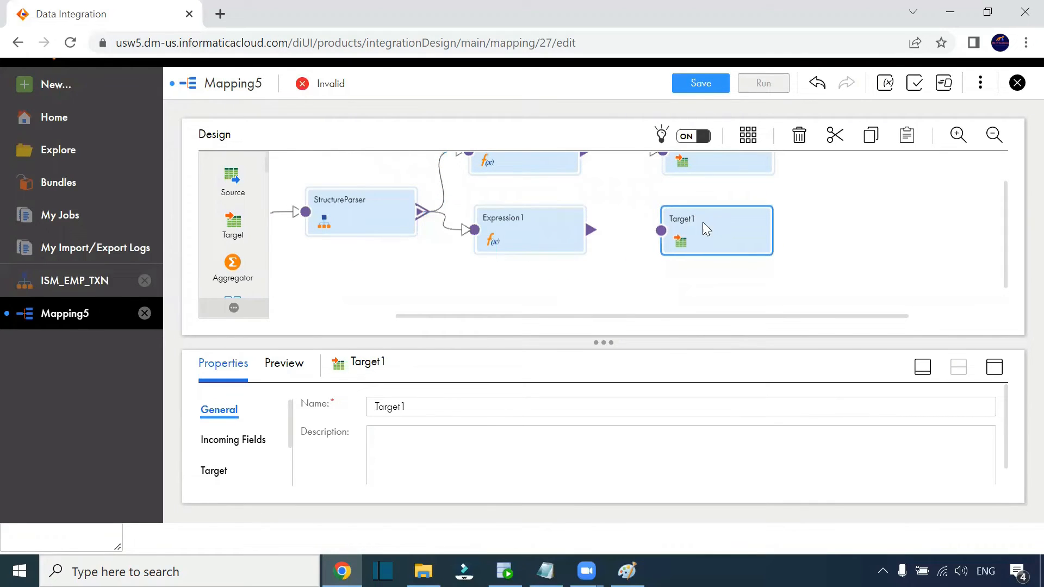
left_click_drag(1004, 222, 1007, 198)
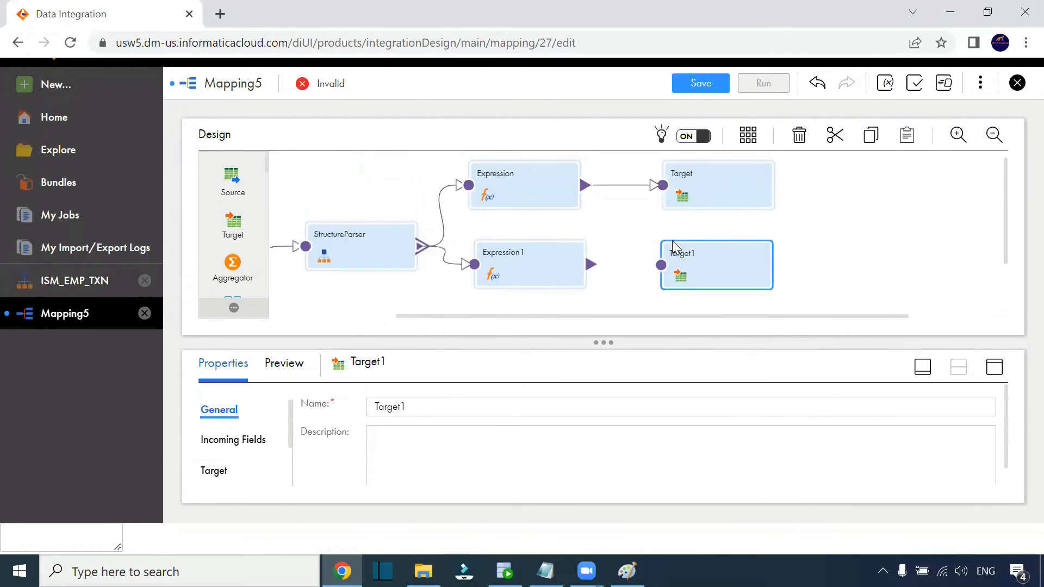
left_click_drag(590, 265, 660, 265)
Add an output field named o_txn_date with type date/time to Expression1
left_click(517, 261)
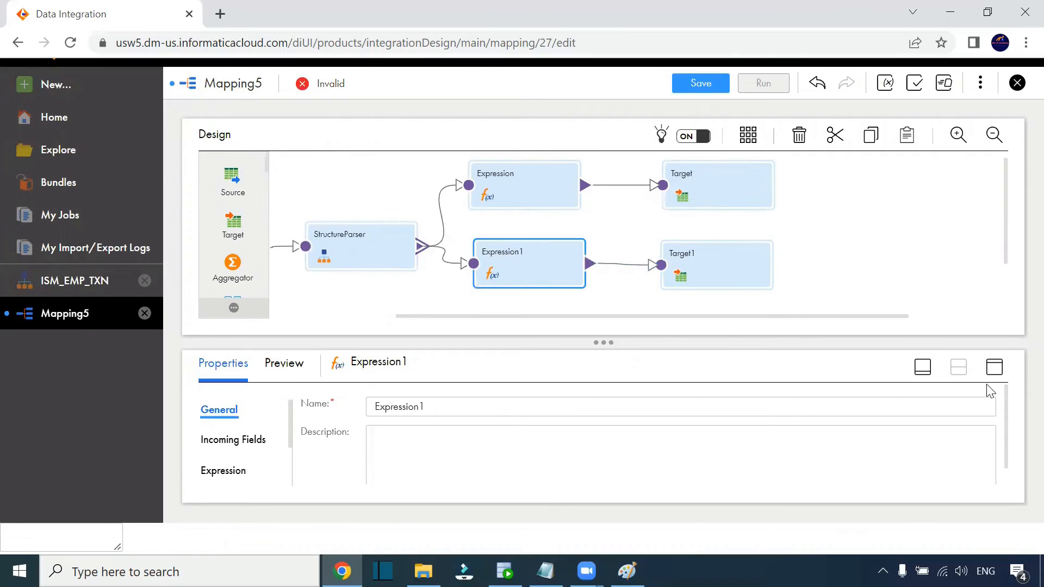
left_click(994, 367)
left_click(220, 241)
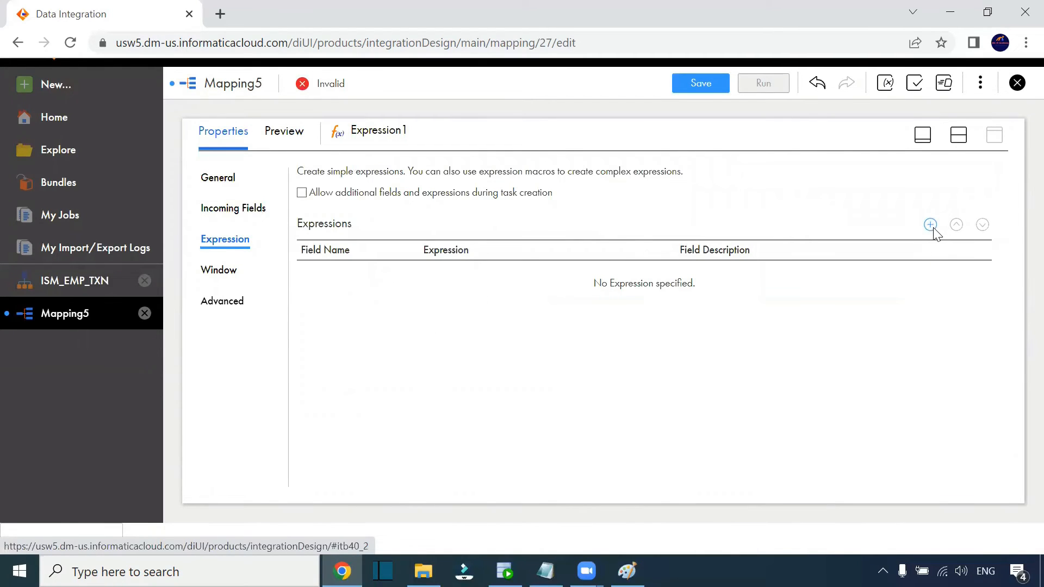
left_click(933, 229)
key("Tab")
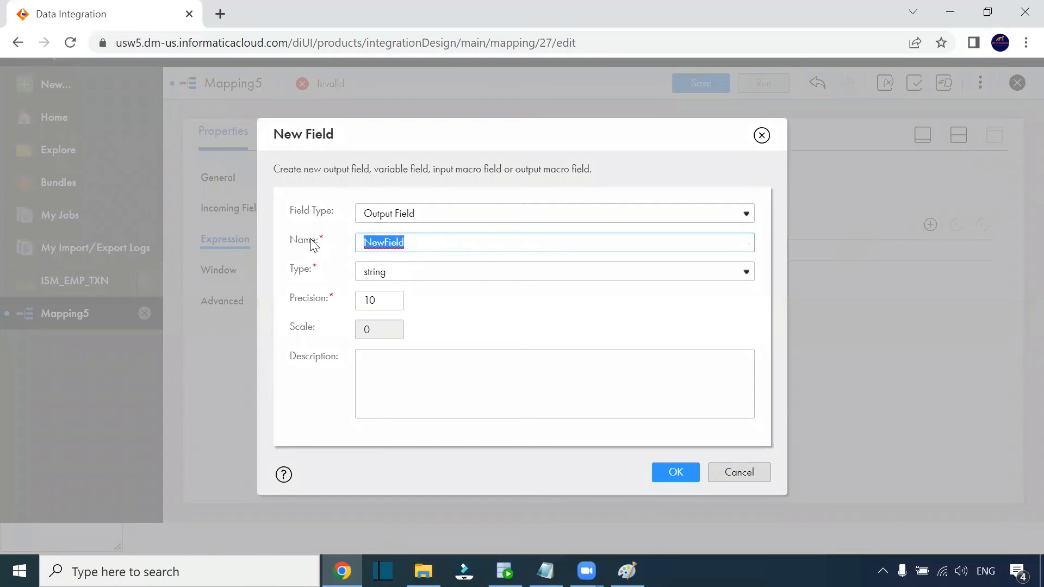
type("c")
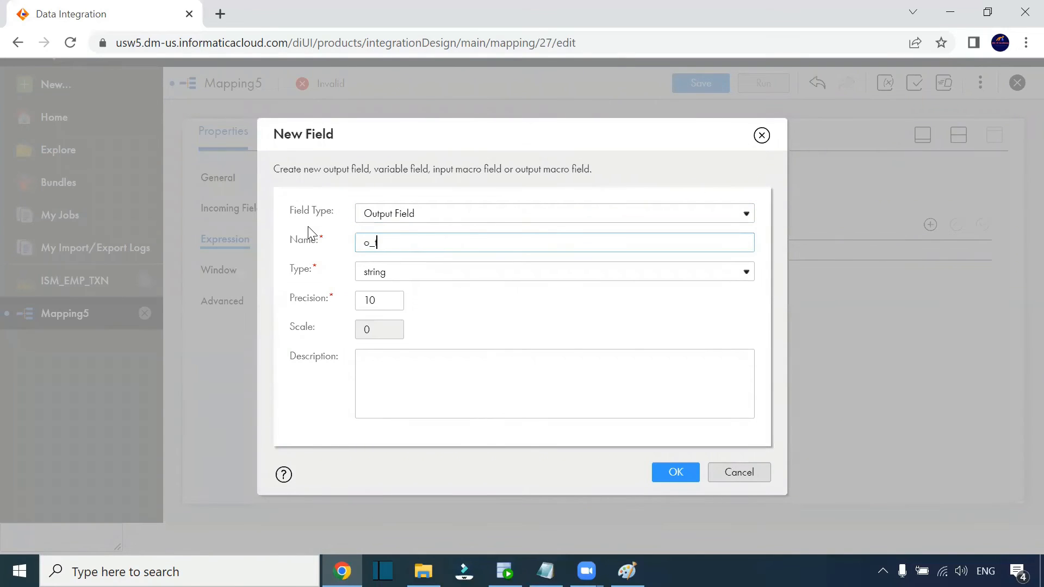
type("_txn_date")
key("Tab")
key("d")
left_click(677, 483)
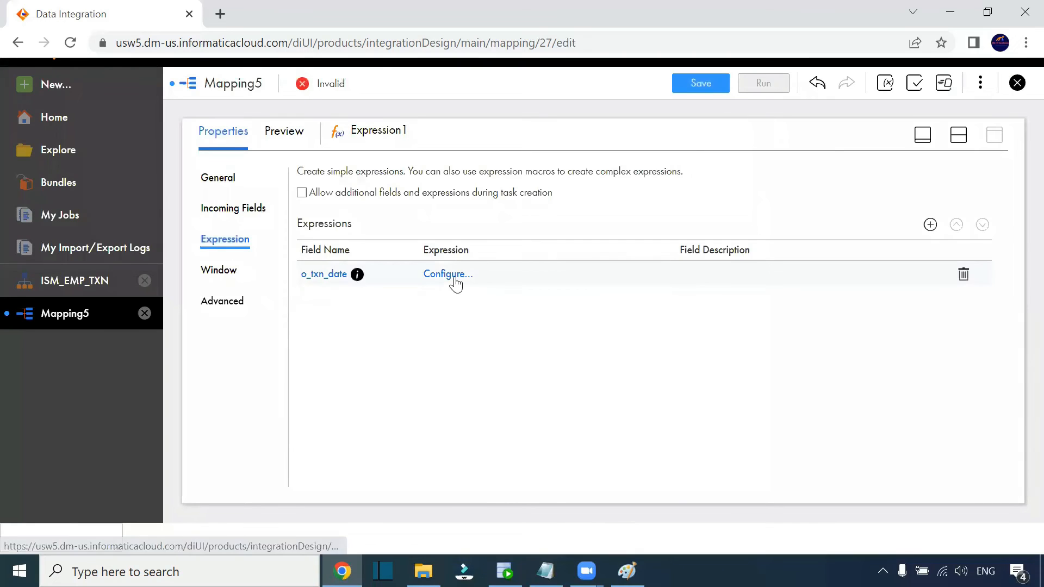
Enter the expression to_date(Trans_date,'mm/dd/yy') for the o_txn_date field, then validate and accept it
left_click(453, 276)
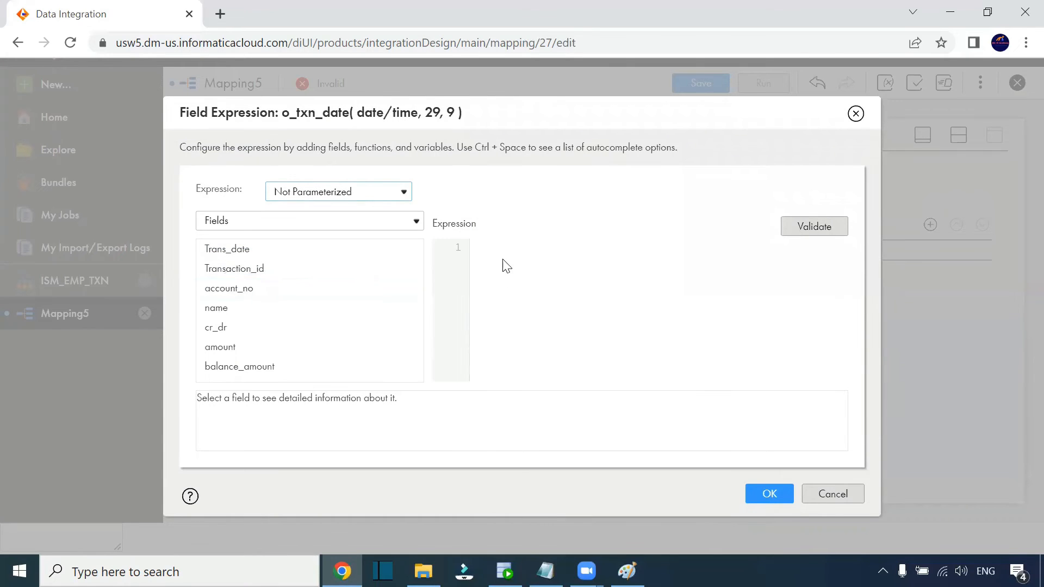
type("to_date(dob,'mm/dd/yy')")
key("BackSpace")
key("BackSpace")
key("BackSpace")
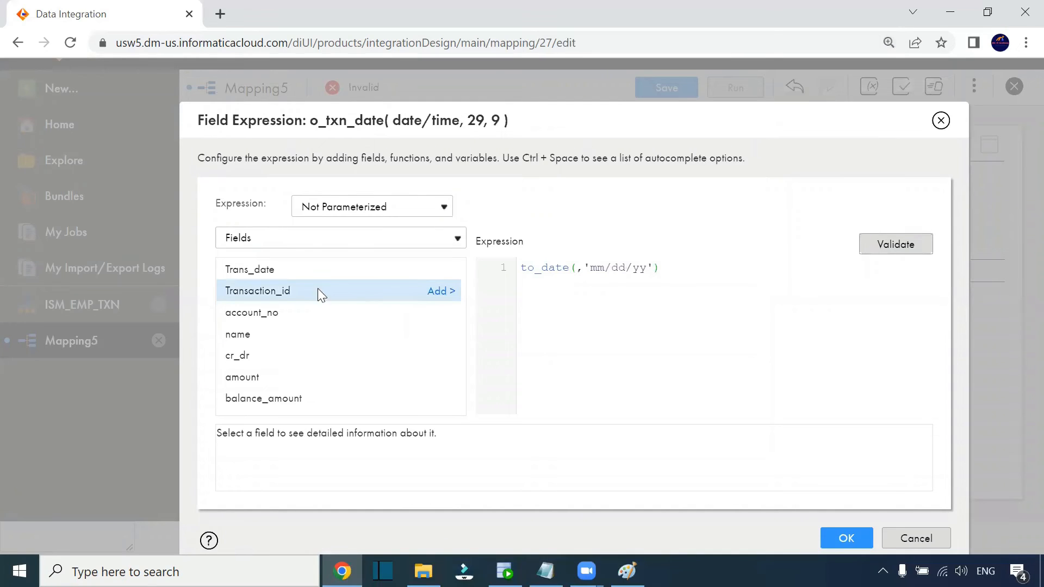
left_click(443, 271)
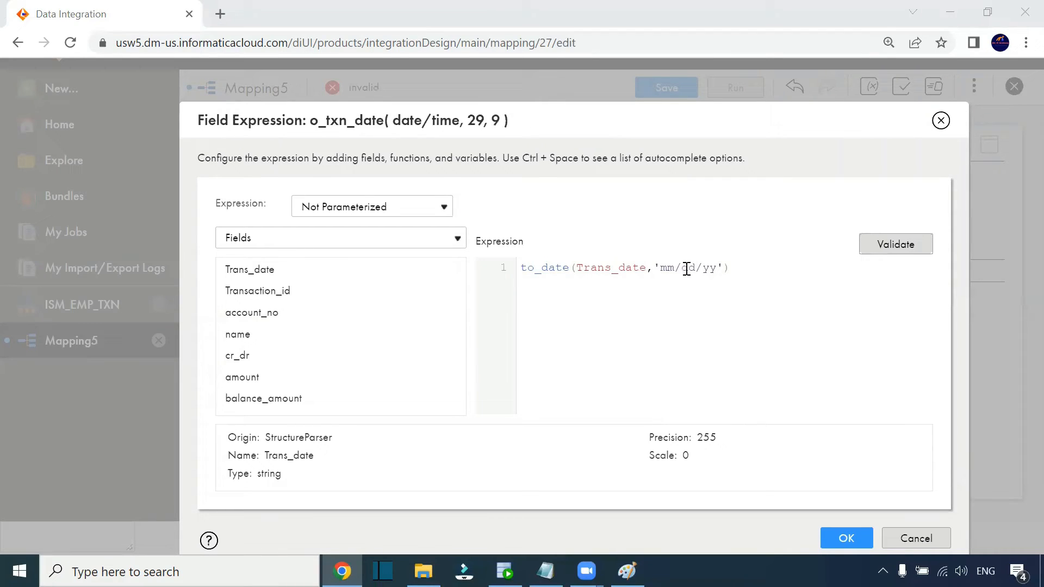
left_click(898, 250)
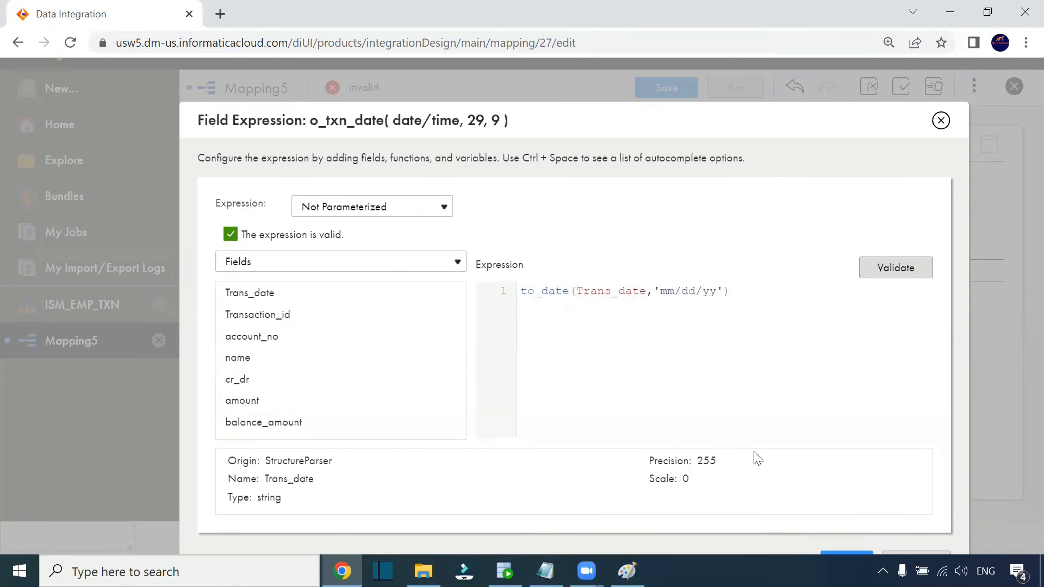
key("ctrl+minus")
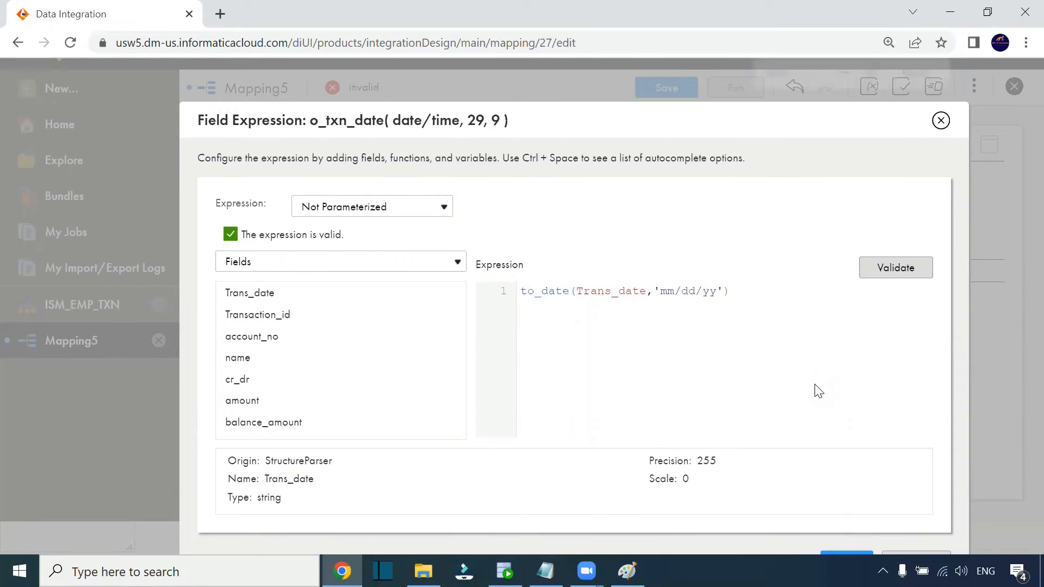
left_click(766, 516)
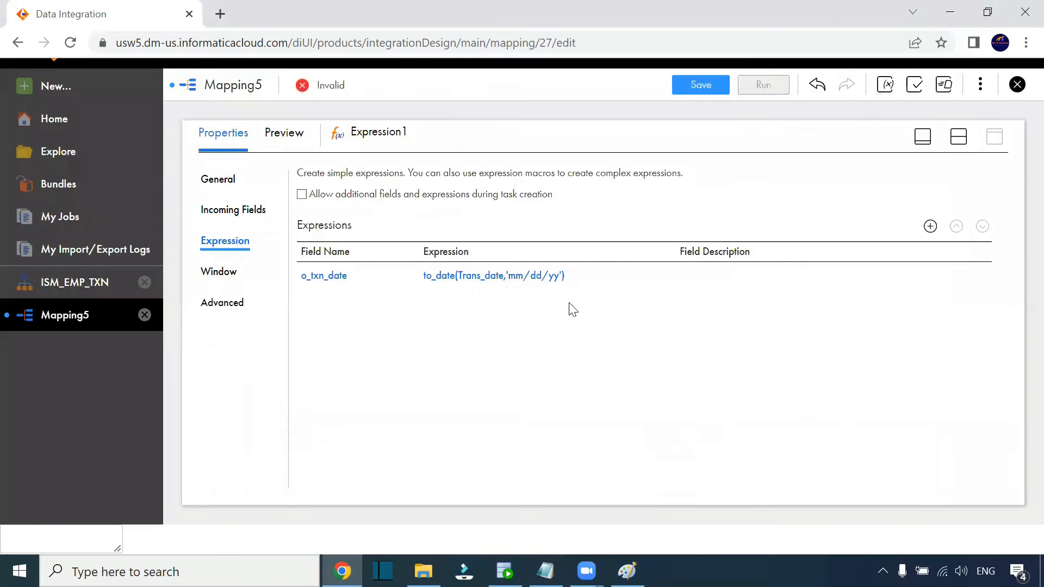
left_click(958, 137)
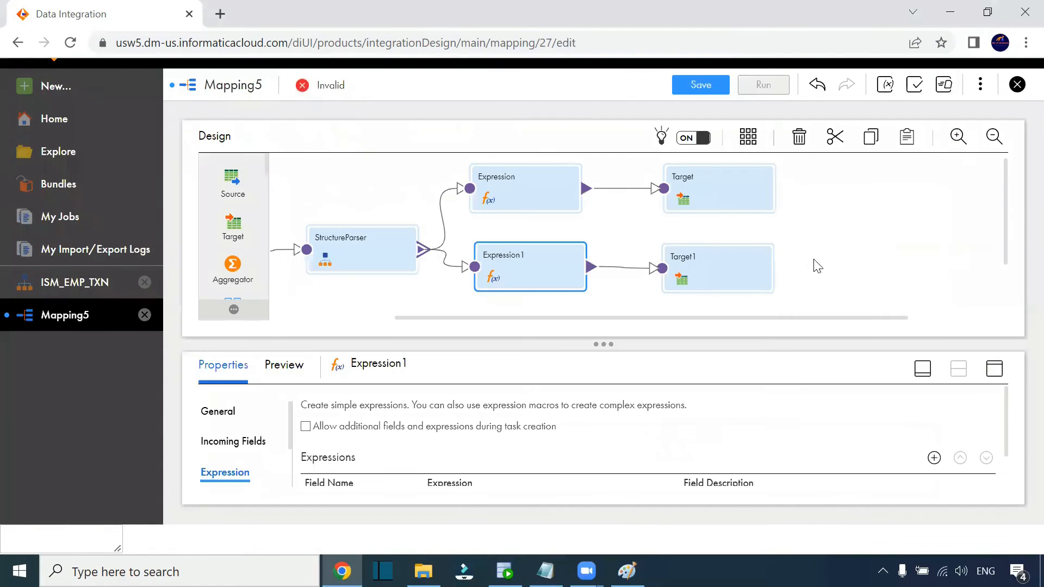
left_click(690, 276)
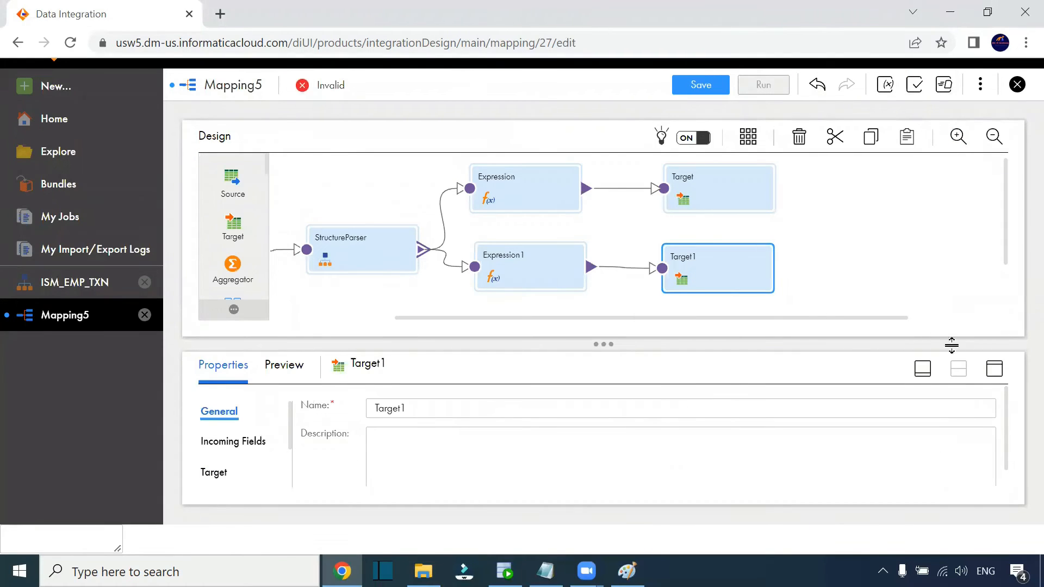
left_click(994, 368)
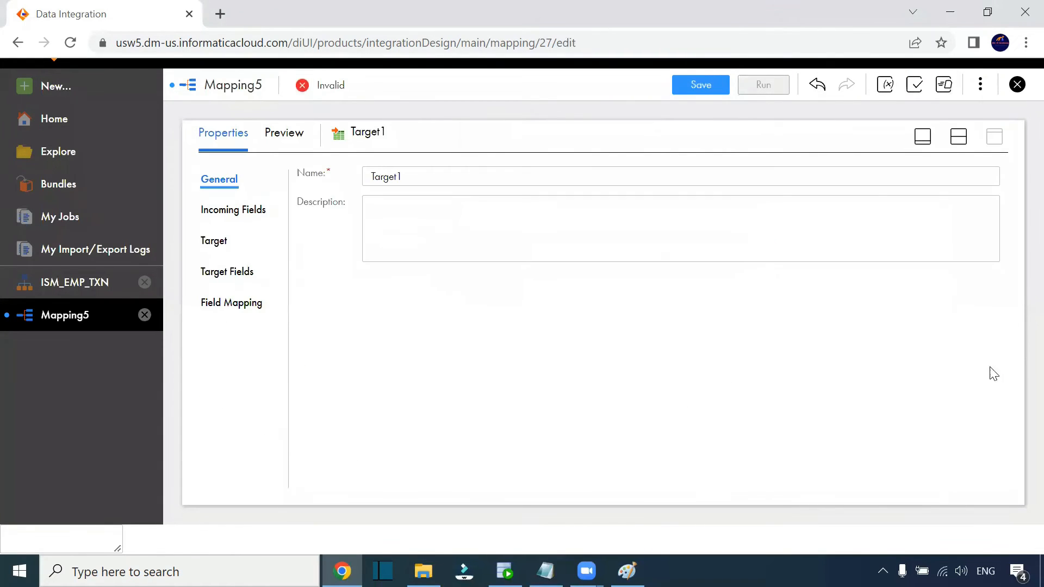
left_click(244, 271)
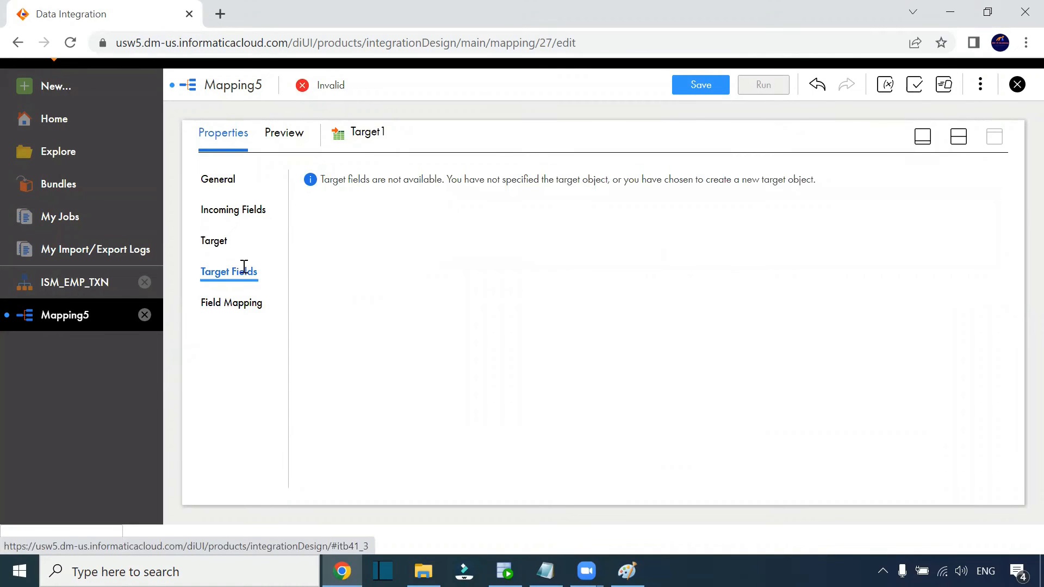
left_click(958, 133)
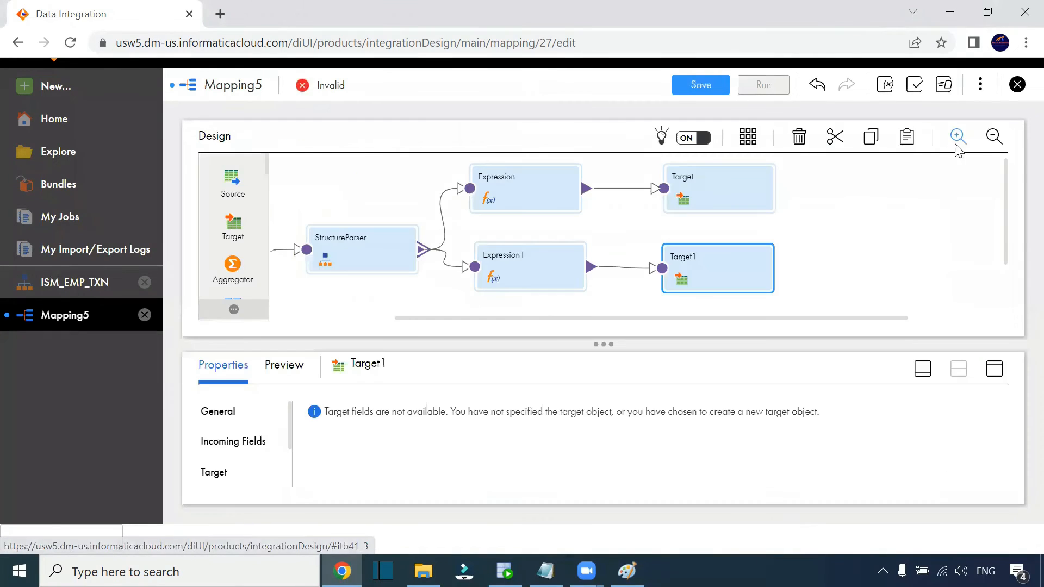
Set the connection of the upper Target transformation to Oracle_tgt (Oracle)
left_click(703, 185)
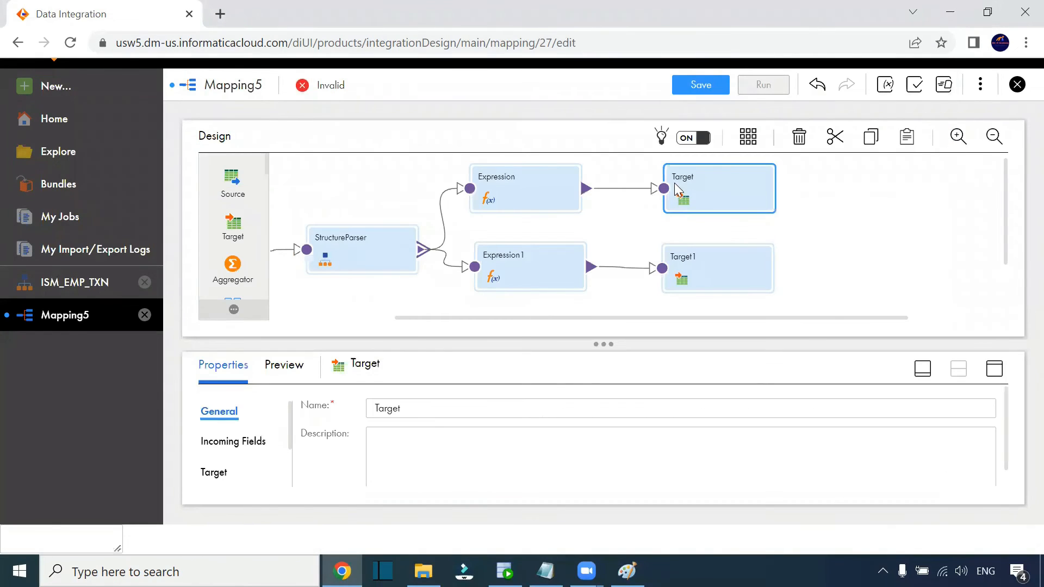
left_click(994, 368)
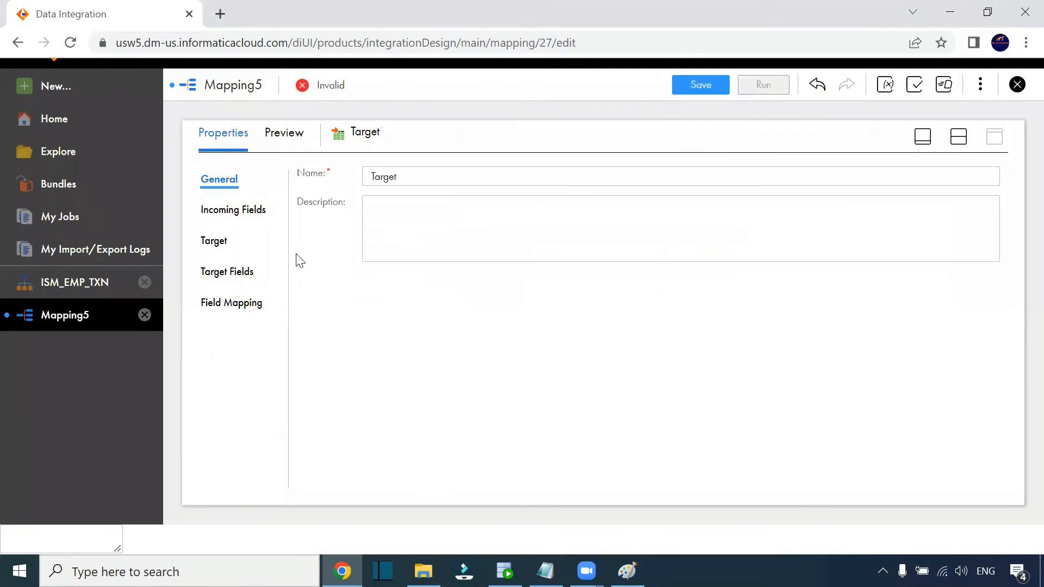
left_click(220, 241)
left_click(545, 220)
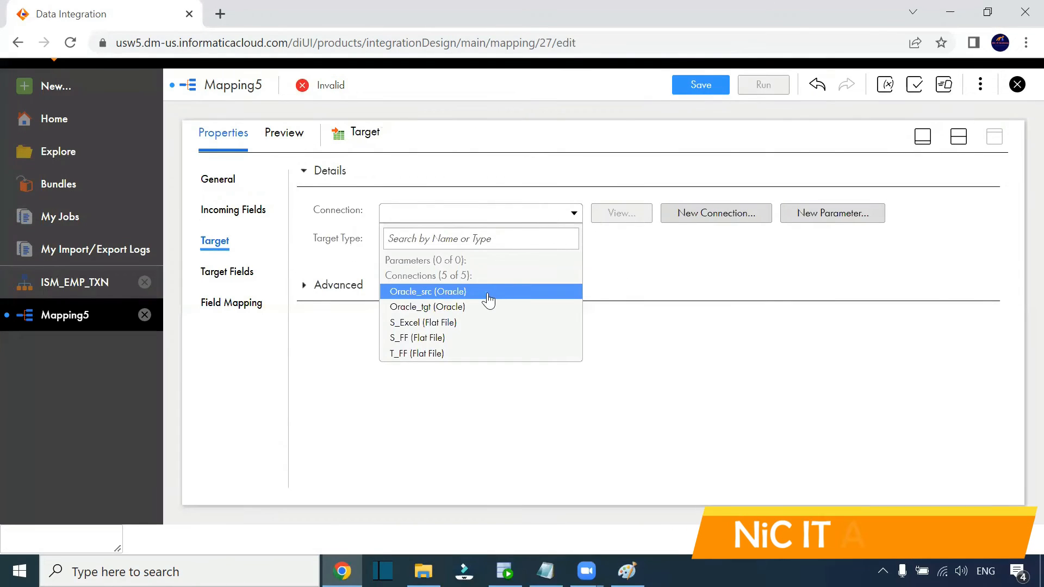
left_click(437, 307)
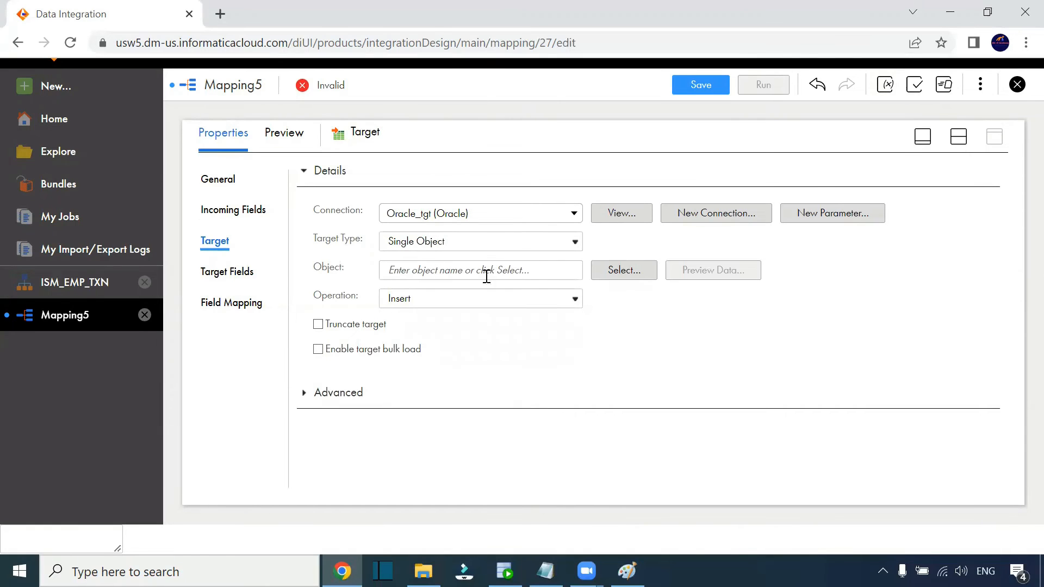
Choose the existing table T_EMP as the target object and enable Truncate target
left_click(614, 273)
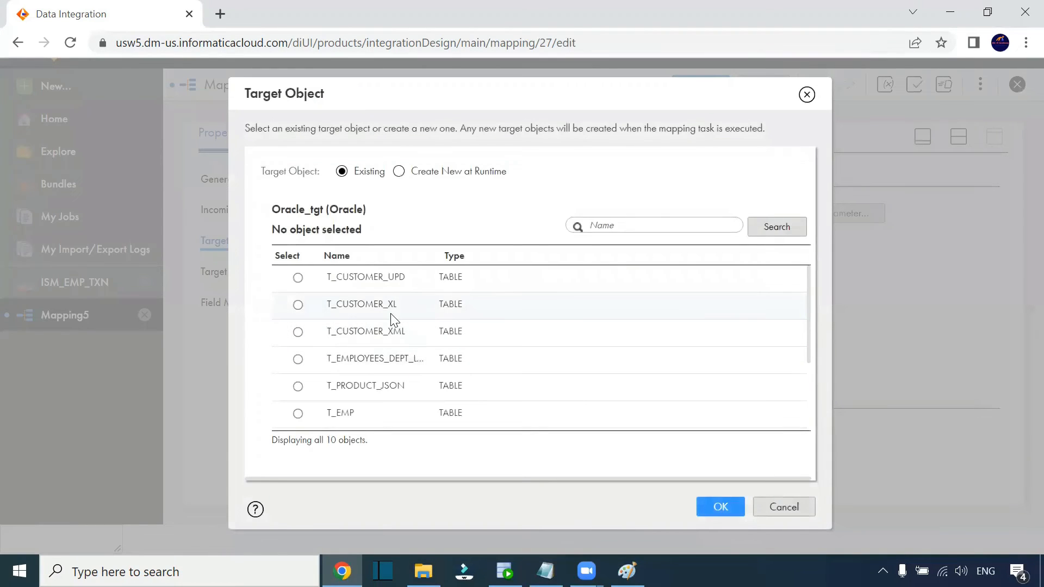
left_click(324, 417)
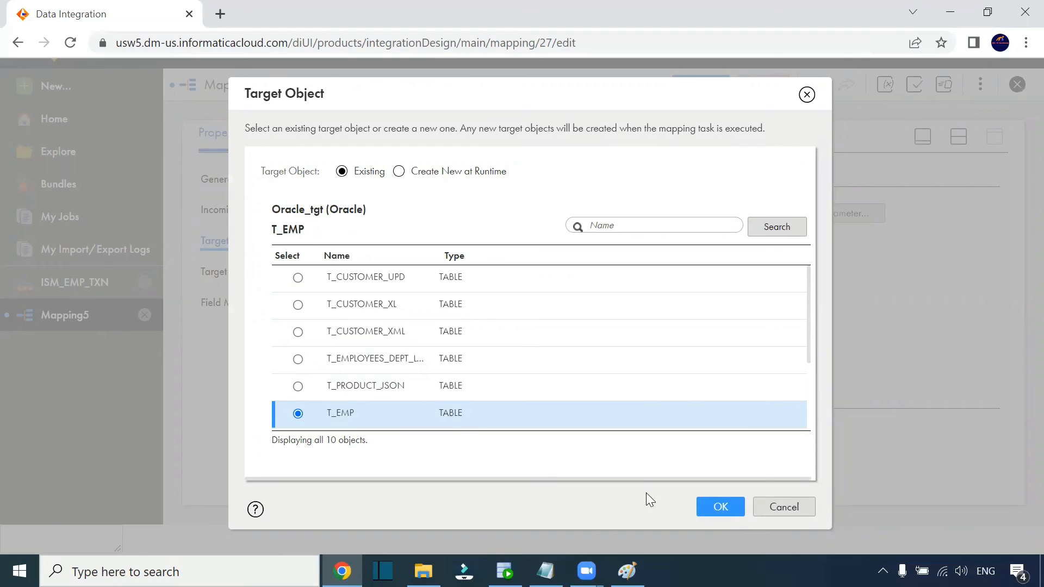
left_click(727, 512)
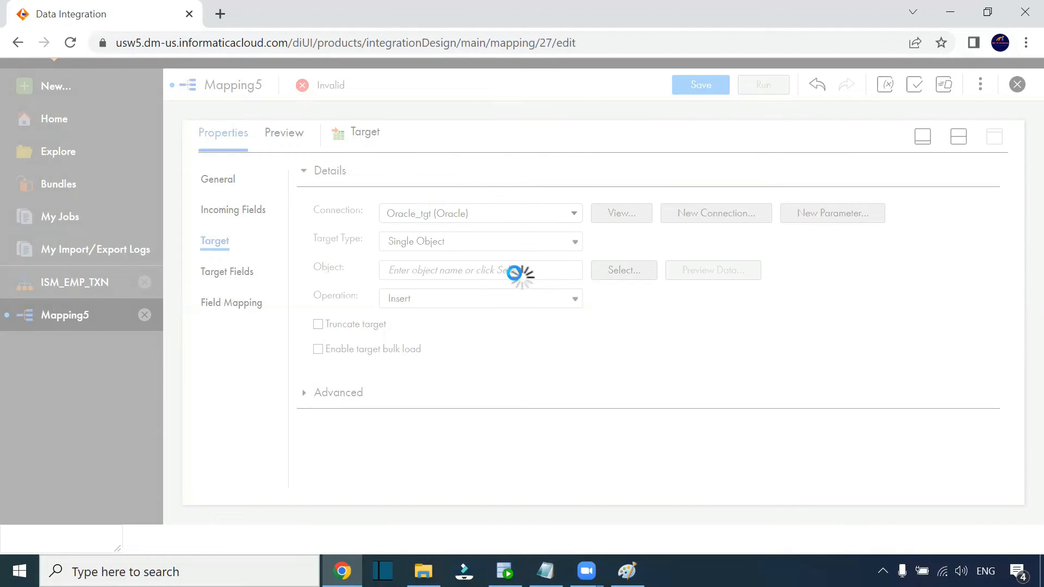
mouse_move(505, 571)
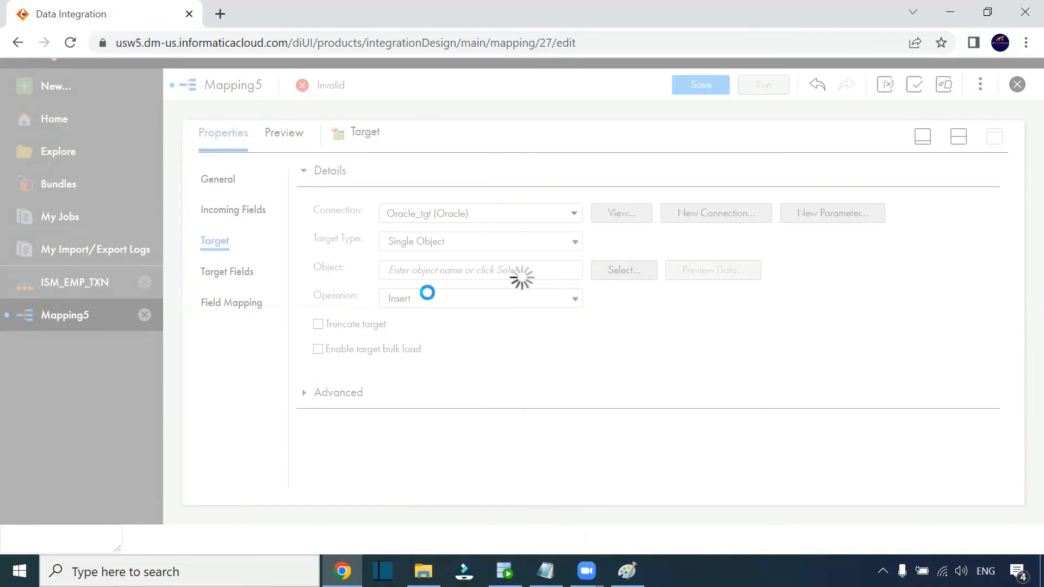
left_click(319, 329)
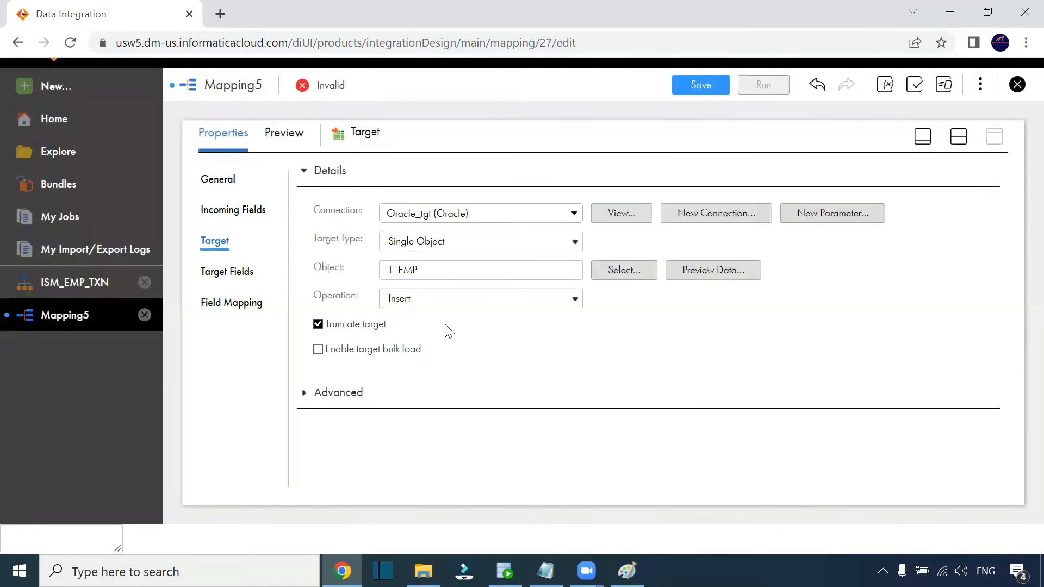
Review the T_EMP target fields and automap the incoming fields to them with Smart Map
left_click(219, 277)
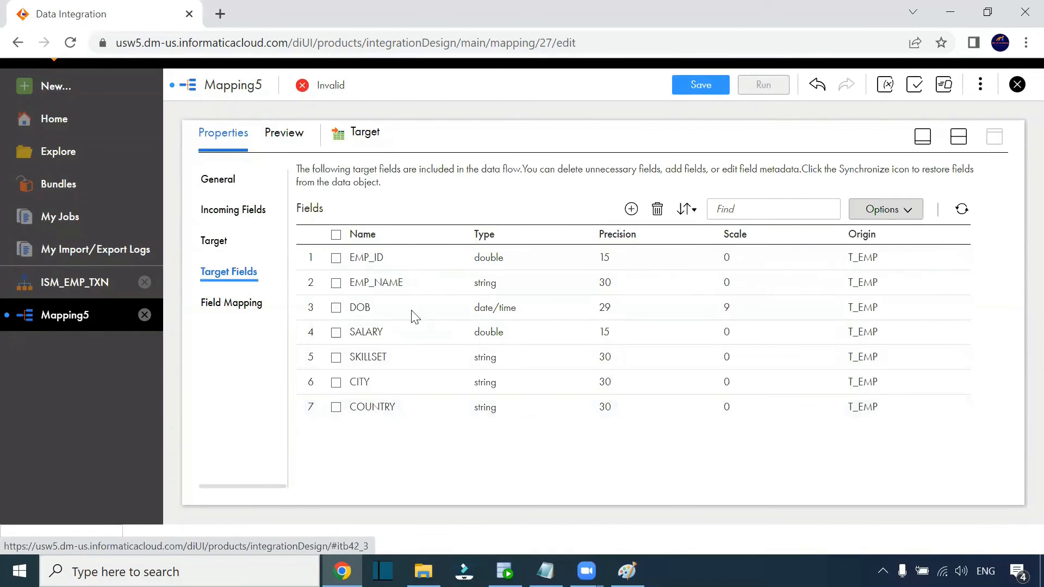
left_click(232, 305)
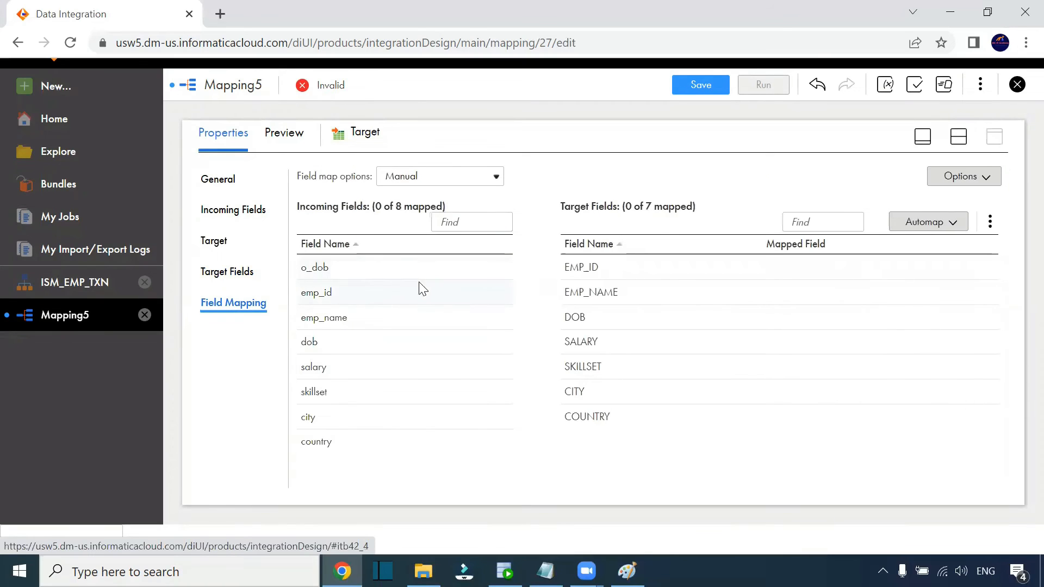
left_click(340, 300)
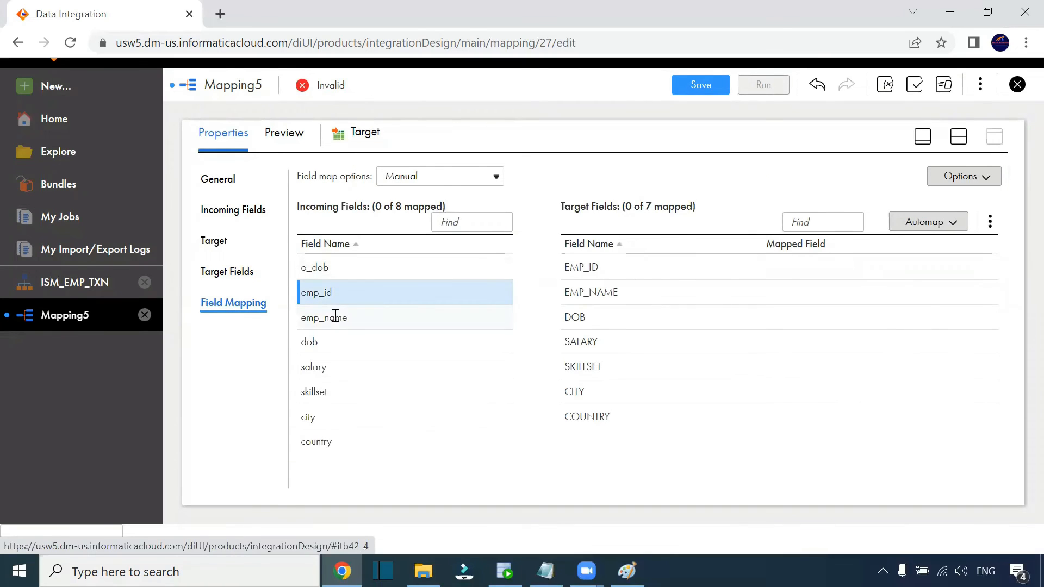
left_click(943, 224)
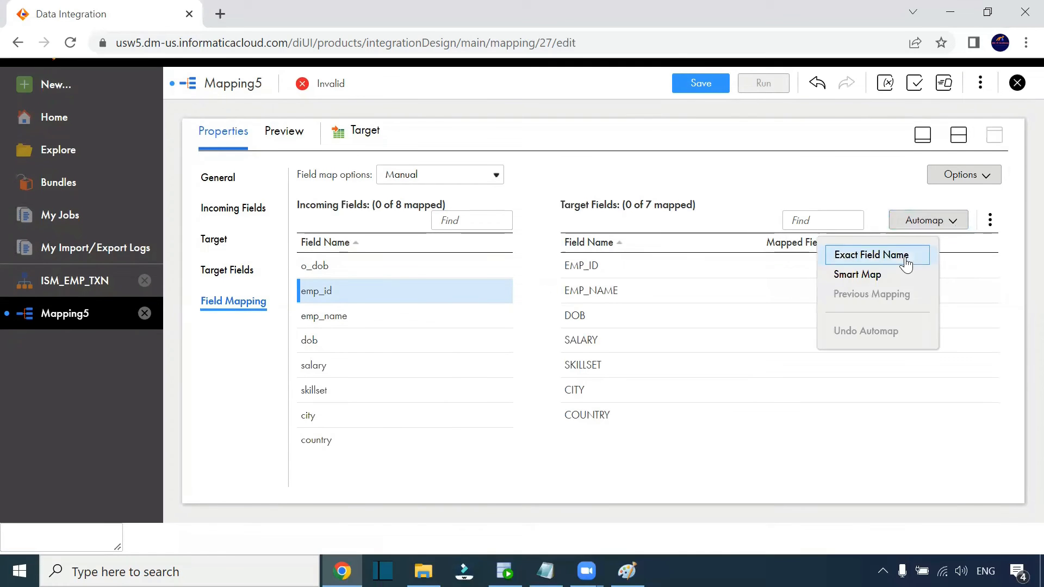
left_click(877, 276)
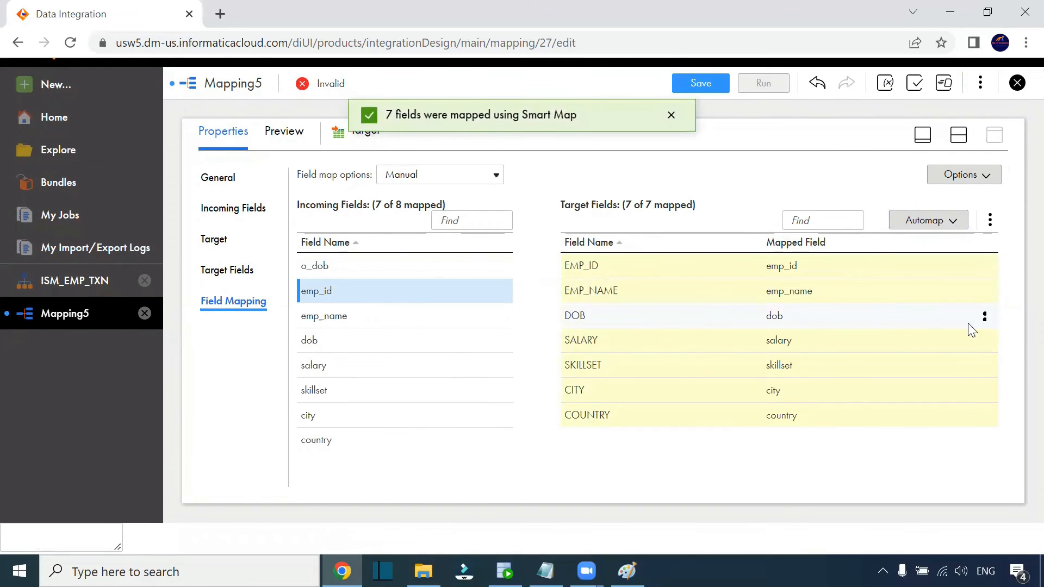
Unmap dob from the DOB target field and map o_dob to it instead
left_click(984, 317)
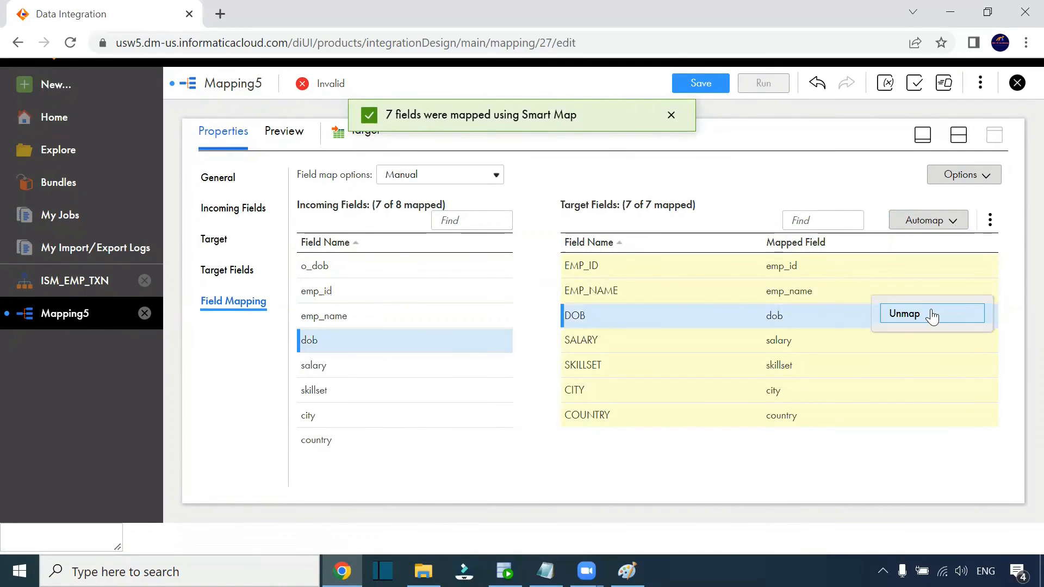
left_click(930, 313)
left_click_drag(321, 265, 783, 320)
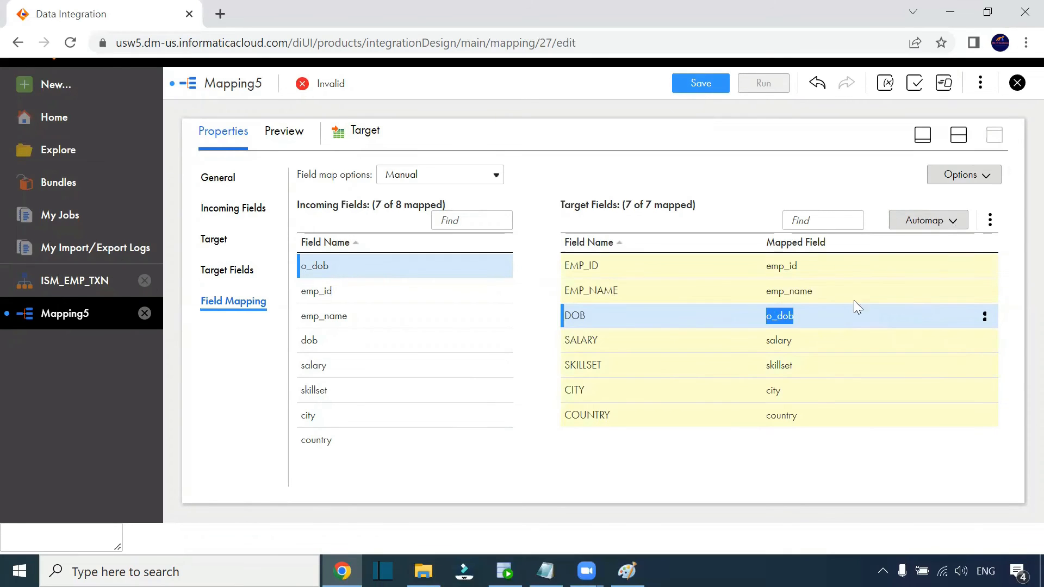
Set the connection of the Target1 transformation to Oracle_tgt (Oracle)
left_click(958, 135)
left_click(697, 271)
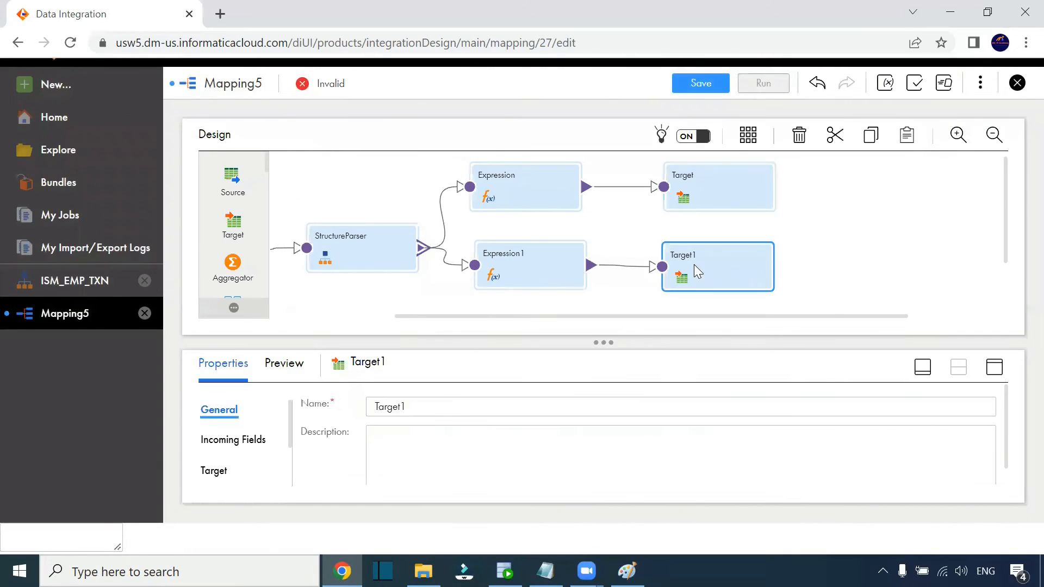
left_click(994, 366)
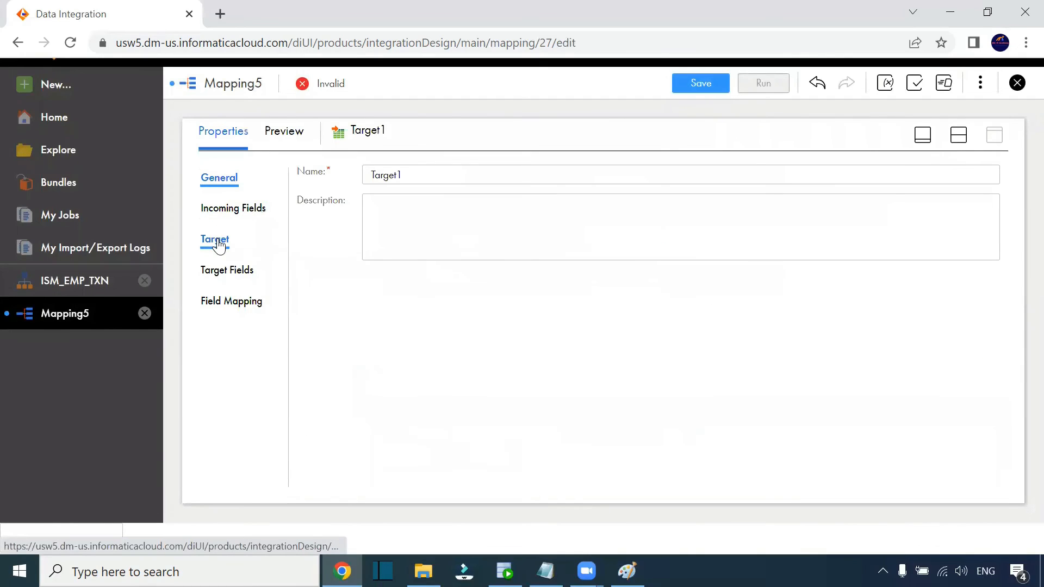
left_click(215, 239)
left_click(568, 213)
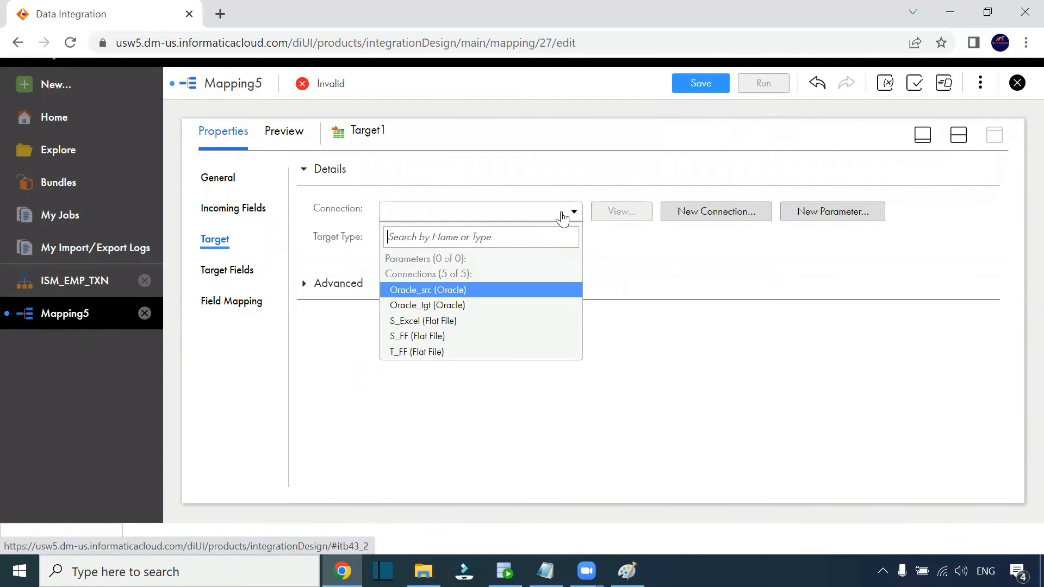
left_click(468, 305)
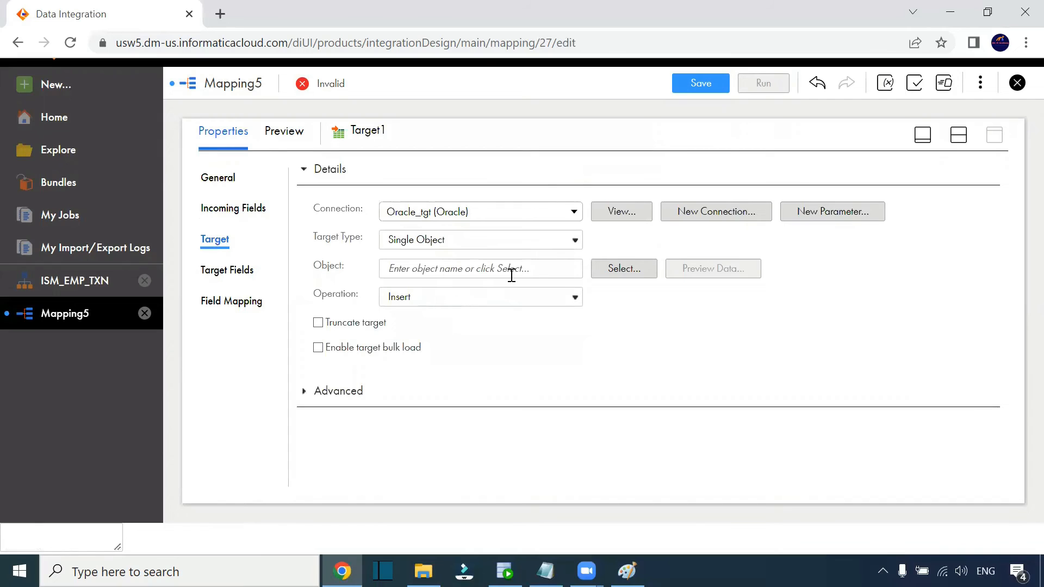
Choose the existing table T_TXN as Target1's object and enable Truncate target
left_click(613, 270)
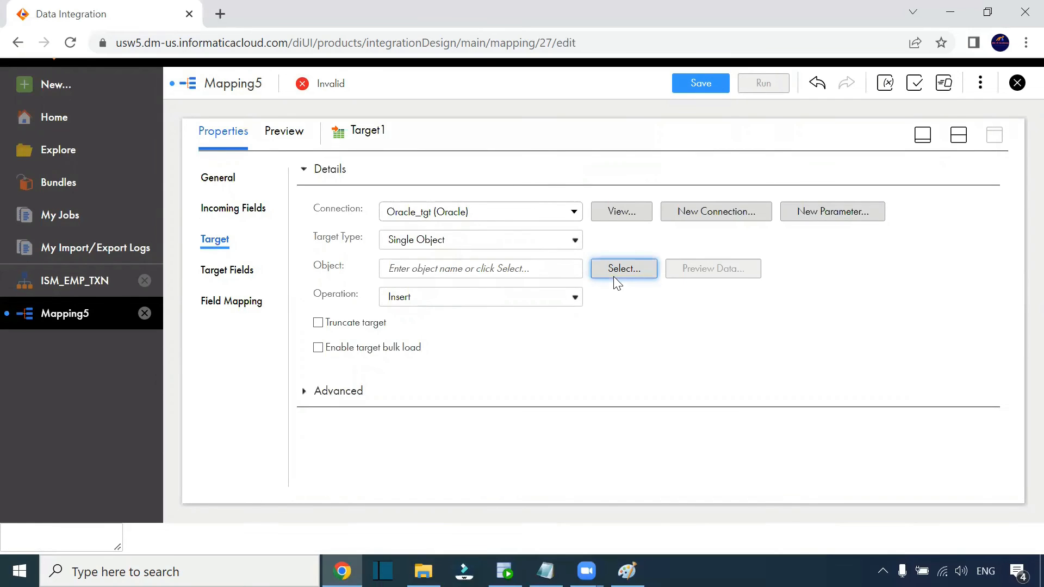
scroll(577, 331, "down", 3)
scroll(572, 337, "down", 1)
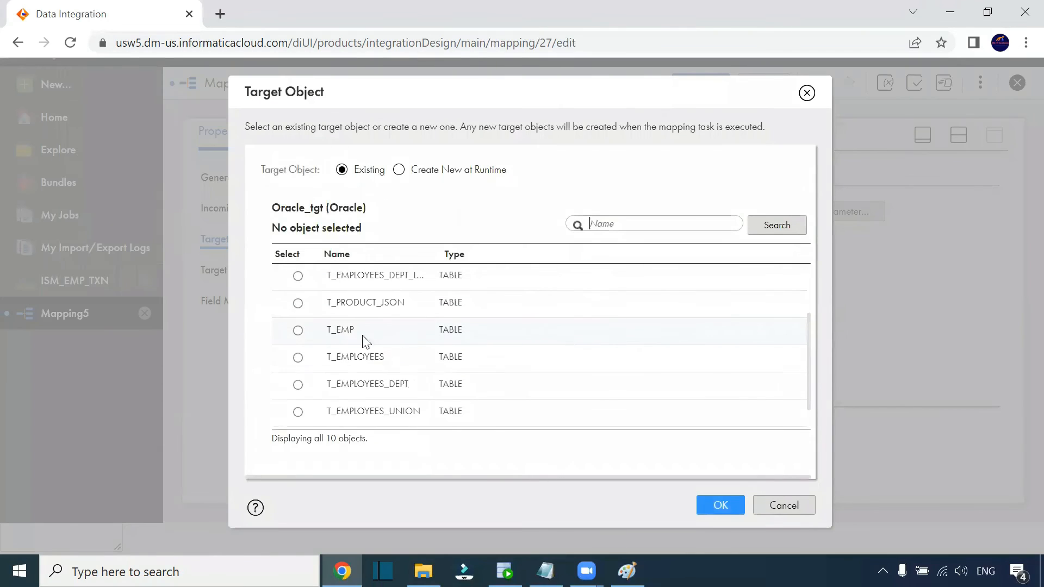
left_click(348, 410)
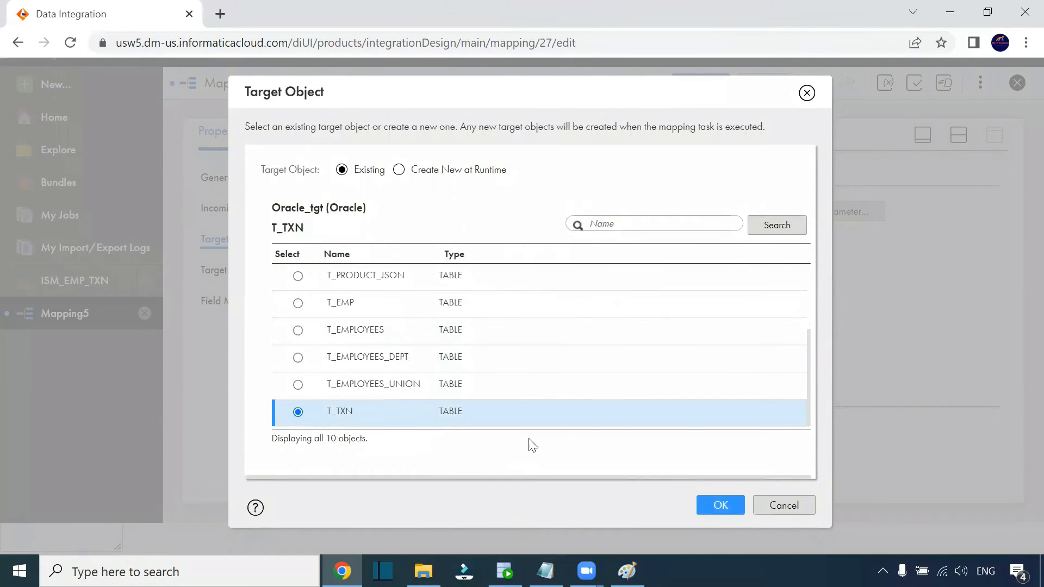
left_click(714, 504)
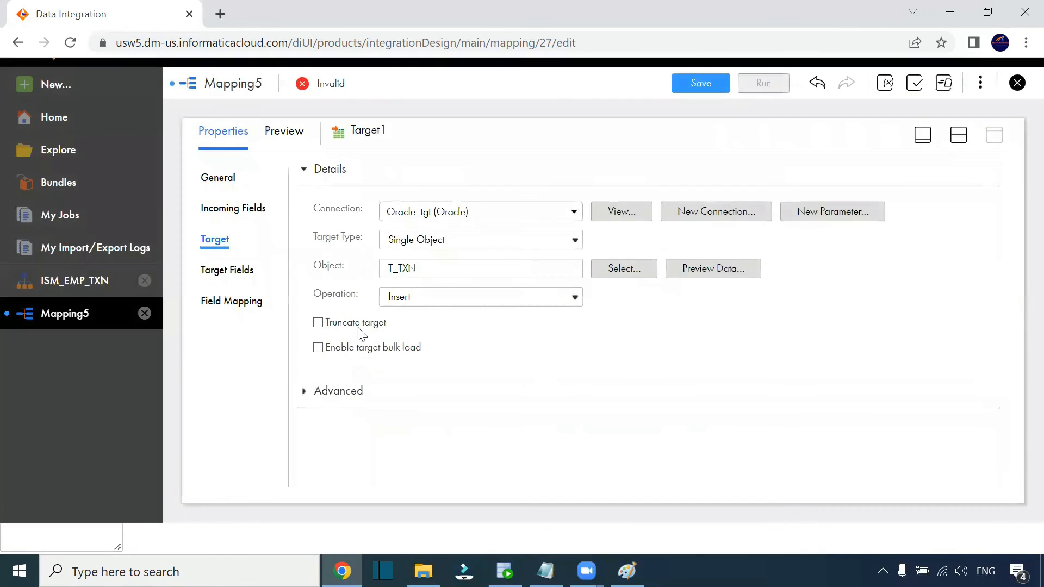
left_click(318, 322)
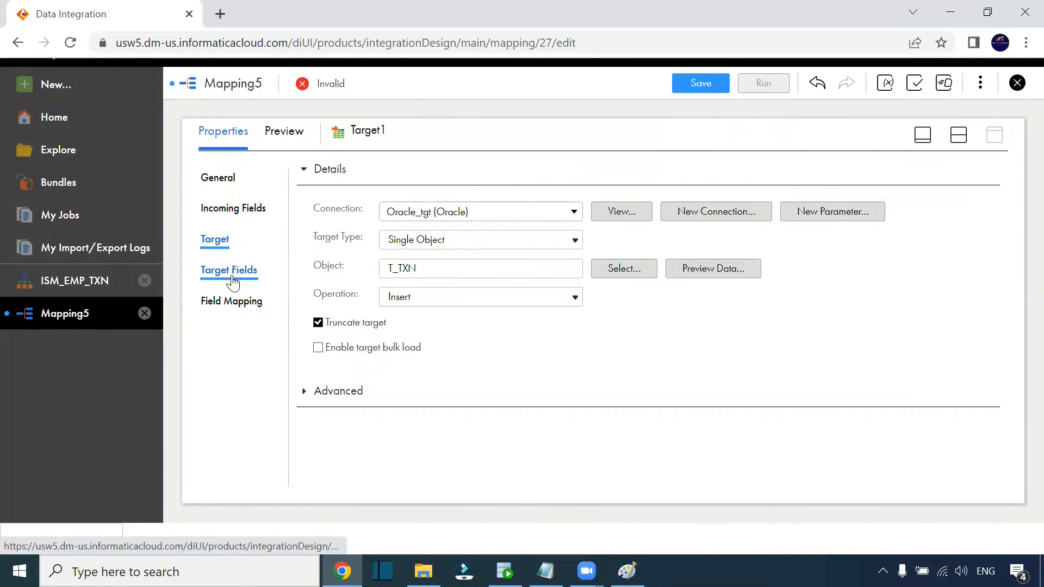
Review the T_TXN target fields and automap Target1's incoming fields with Smart Map
left_click(287, 280)
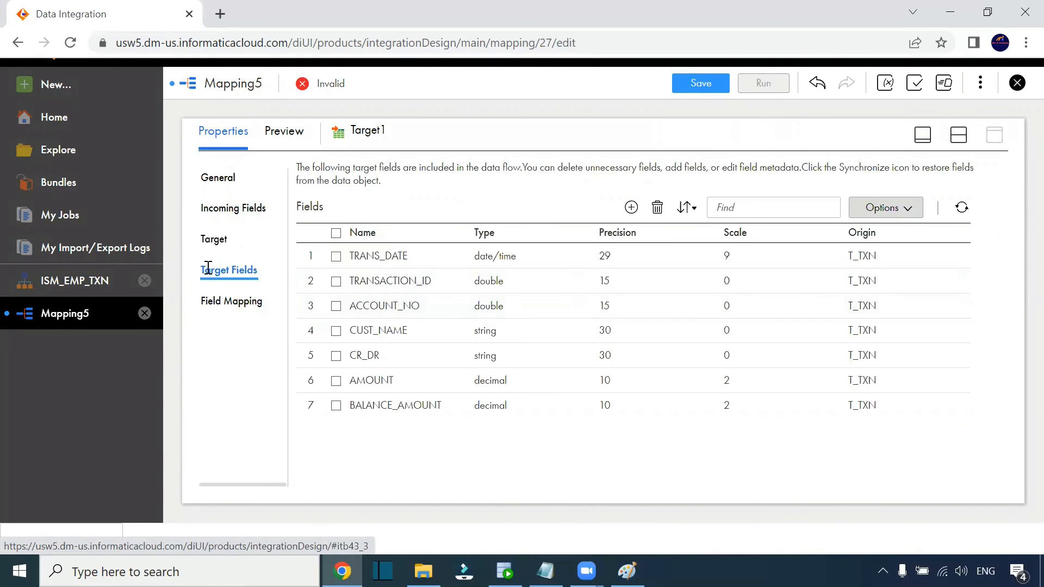
left_click(229, 308)
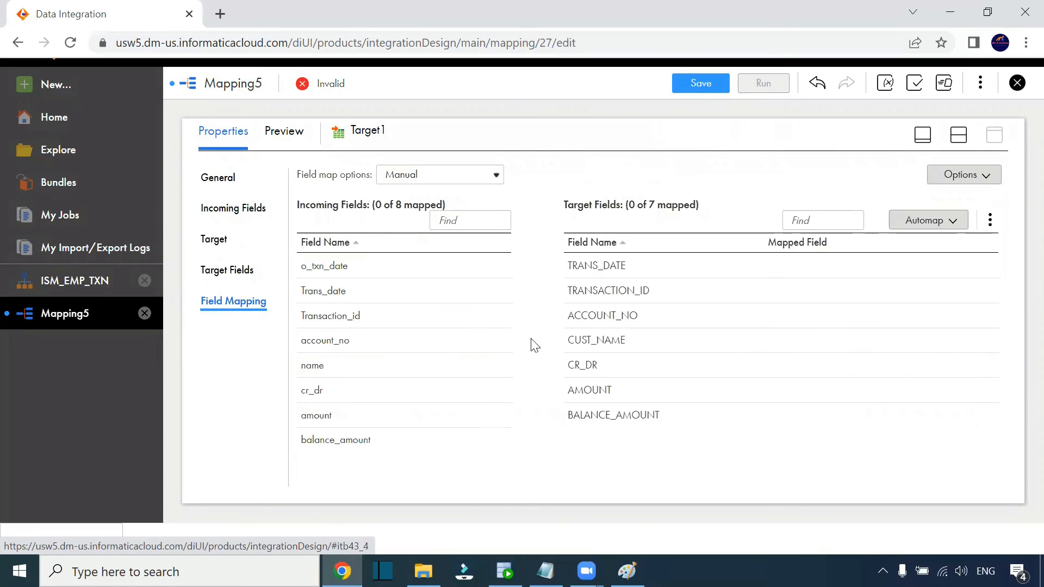
left_click(947, 224)
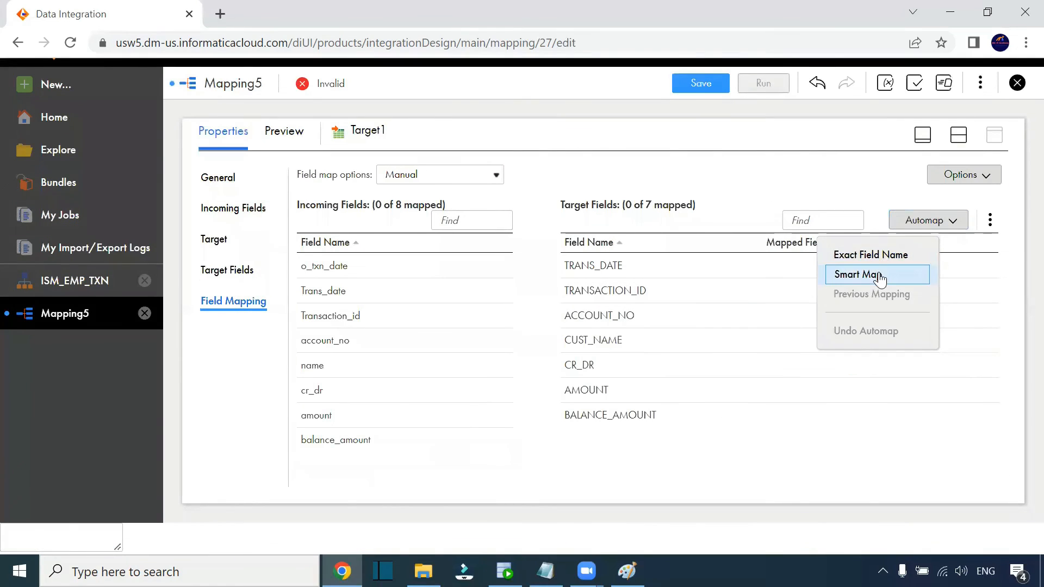
left_click(848, 272)
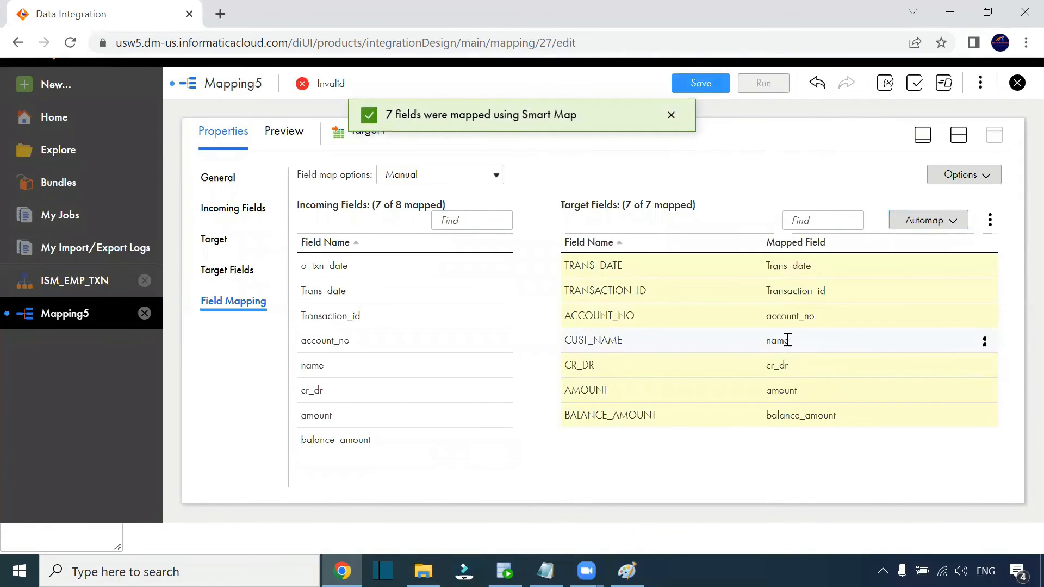
Unmap Trans_date from Target1's TRANS_DATE field and map o_txn_date to it instead
left_click(986, 271)
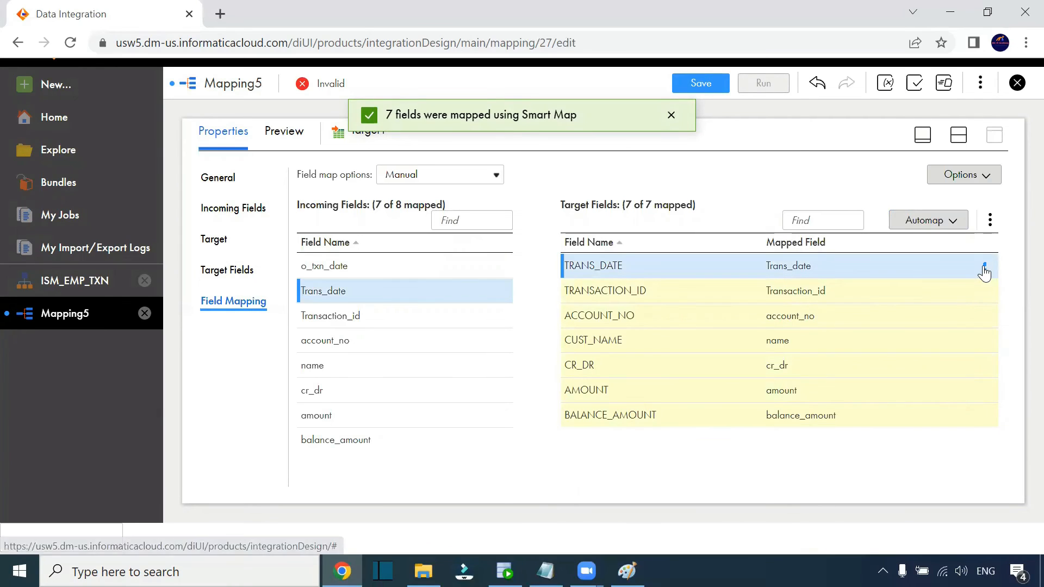
left_click(985, 267)
left_click(935, 265)
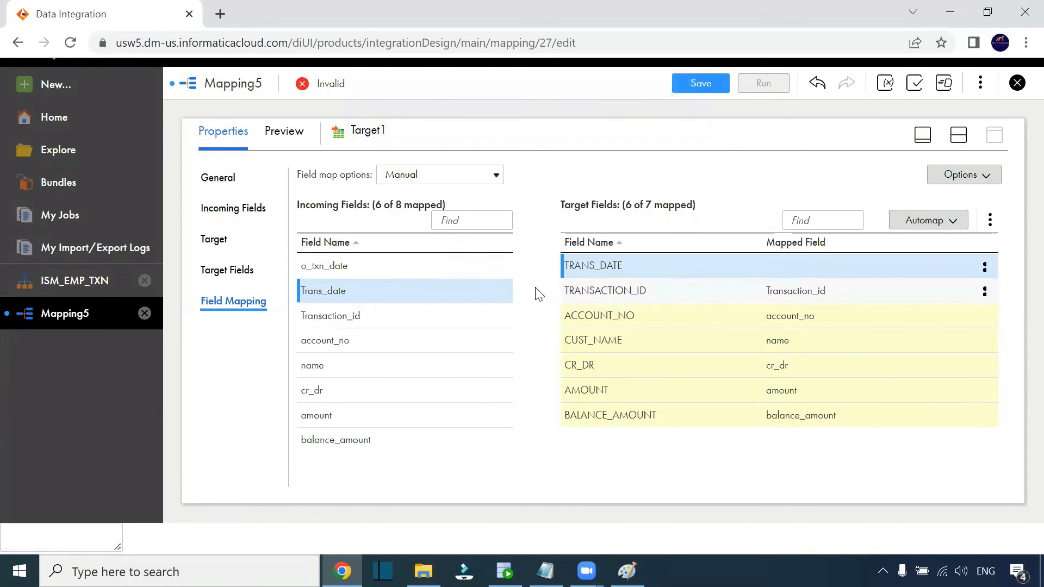
left_click(320, 266)
left_click_drag(326, 270, 767, 264)
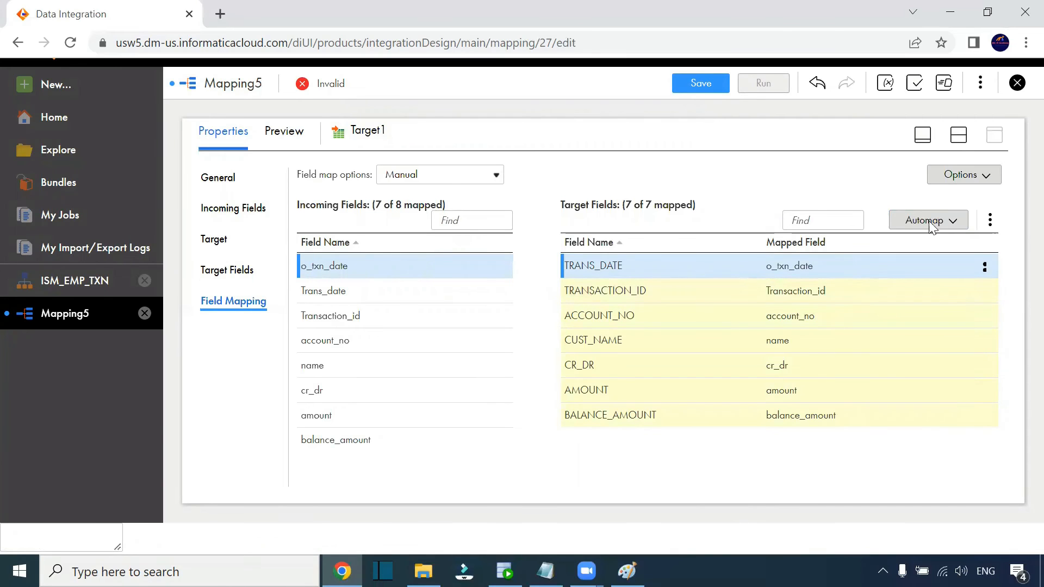
Save the mapping as m_EMP_TXN_Excel_Source and show its general properties
left_click(958, 135)
left_click(715, 84)
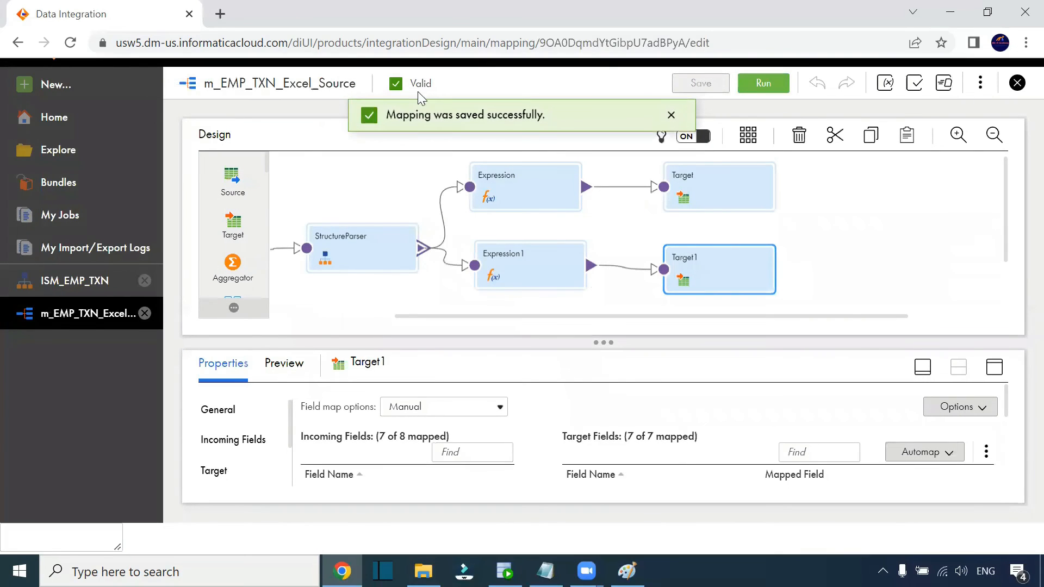
left_click_drag(863, 316, 686, 315)
left_click(519, 212)
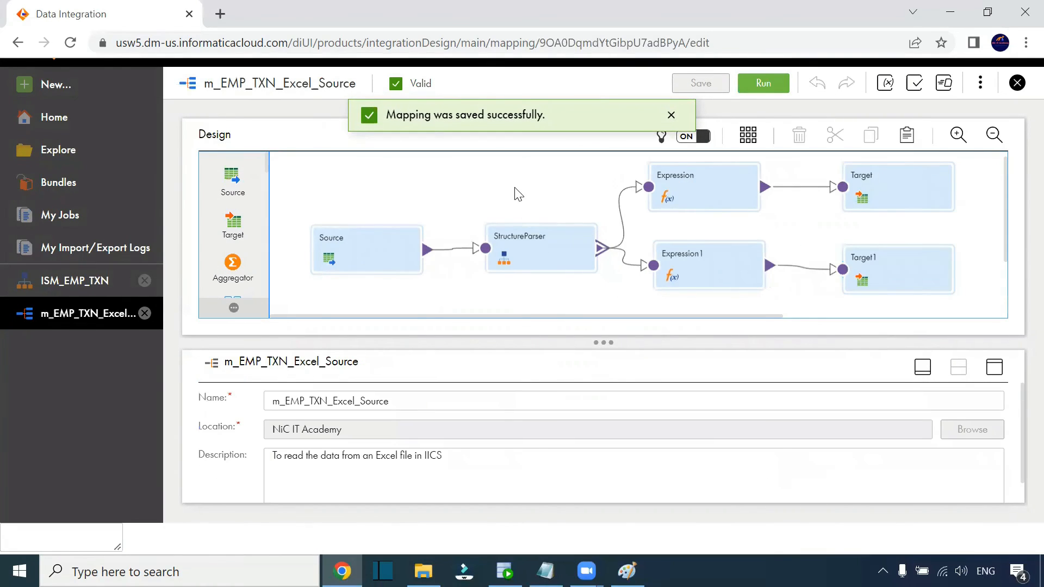
Create a new Mapping Task and name it mt_Emp_Txn_Excel_Source
left_click(63, 86)
left_click_drag(410, 183, 406, 187)
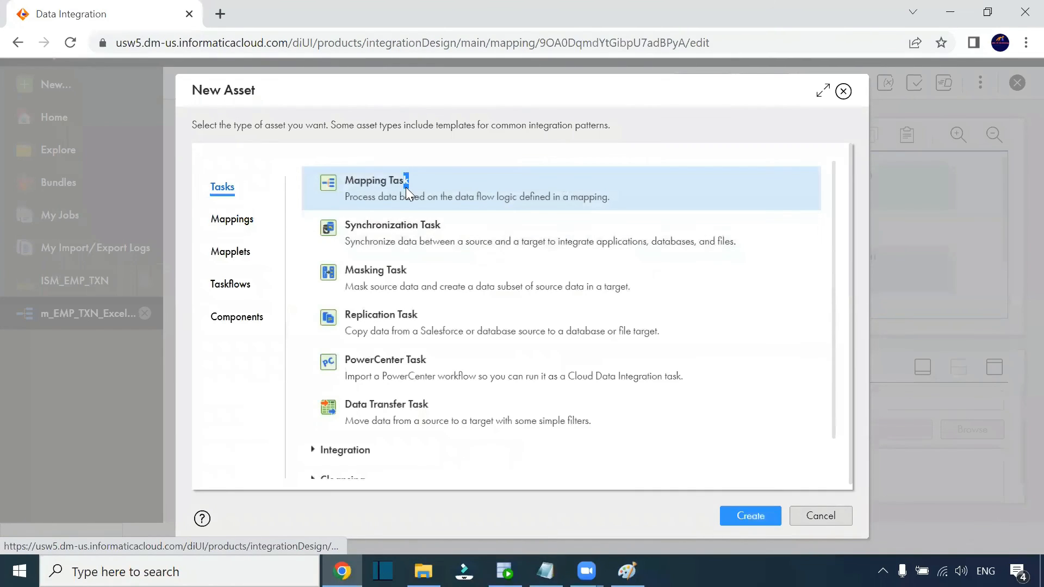
left_click(743, 525)
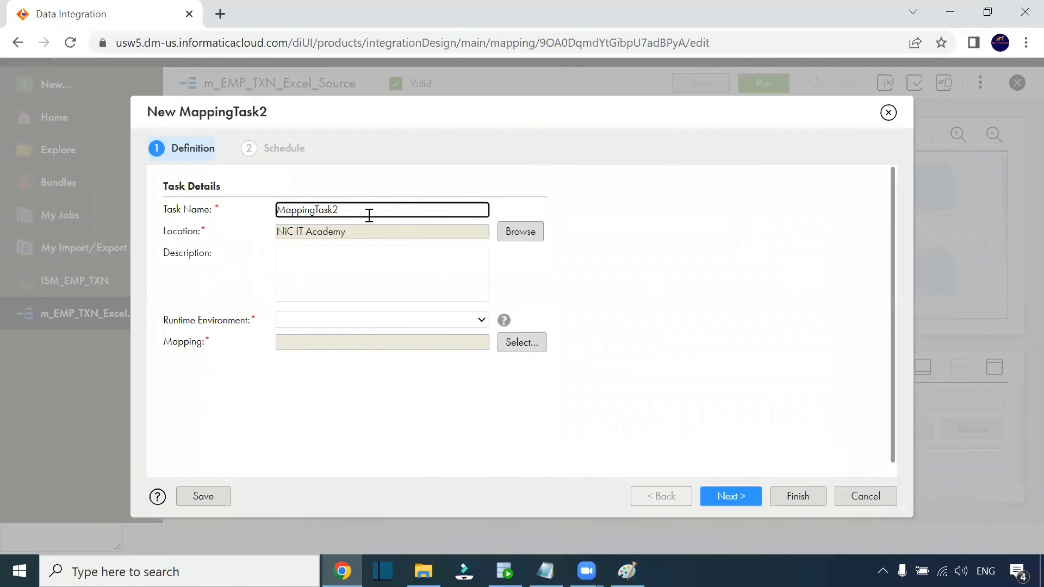
left_click_drag(369, 215, 259, 211)
type("mt")
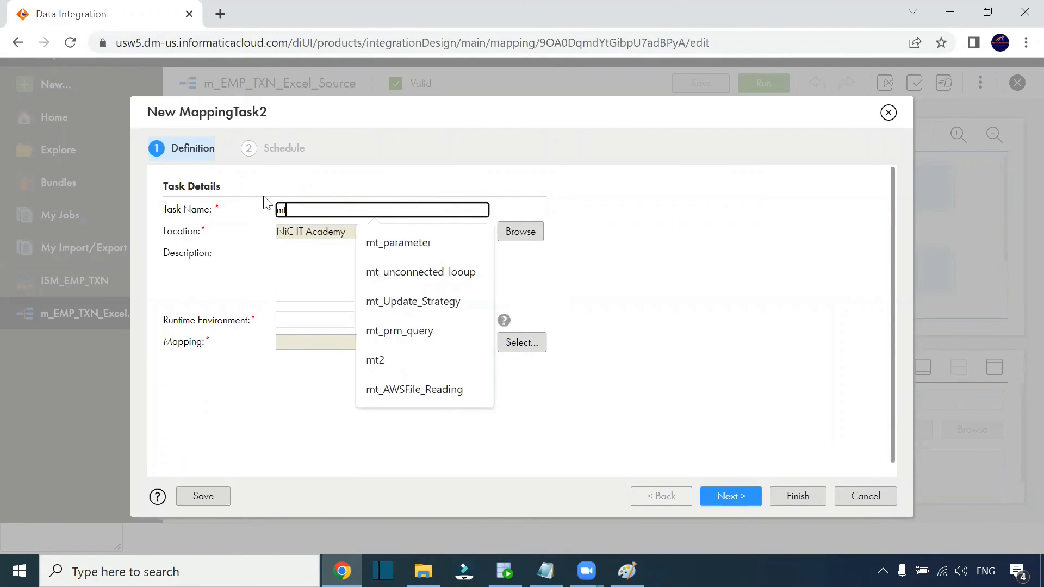
type("_e")
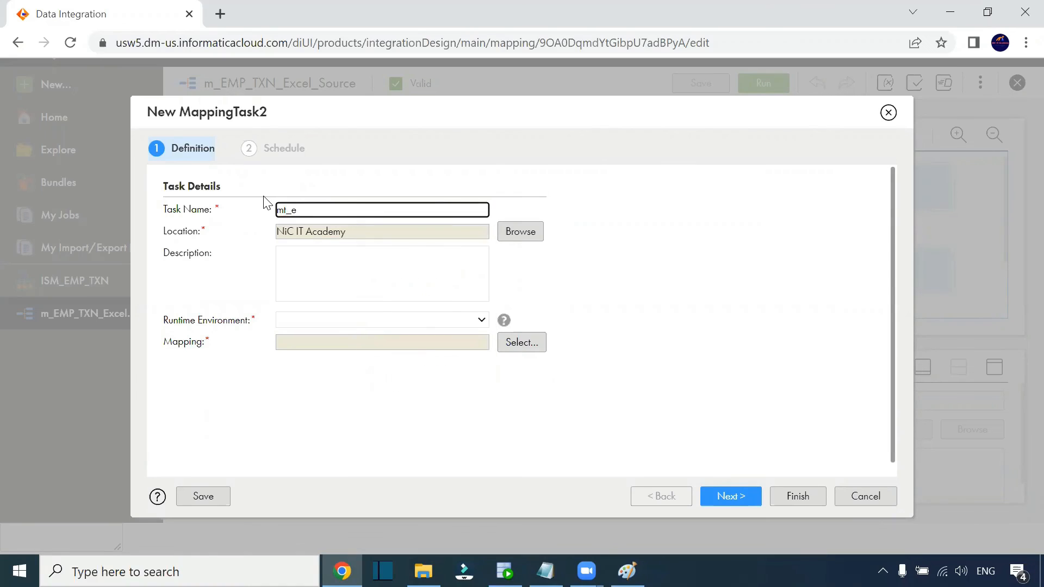
key("BackSpace")
type("emp_txn_sou")
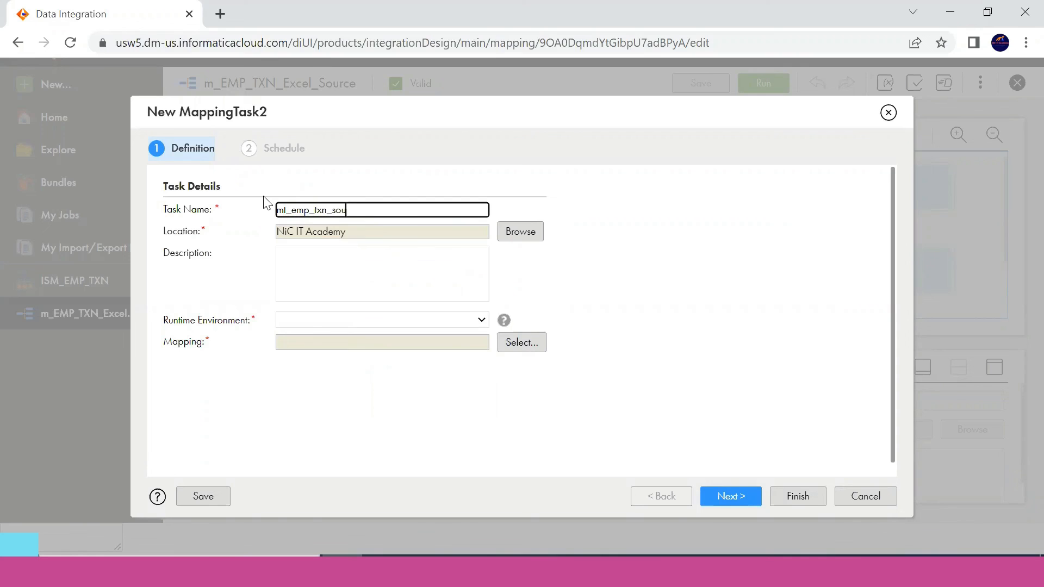
type("xcel_Source")
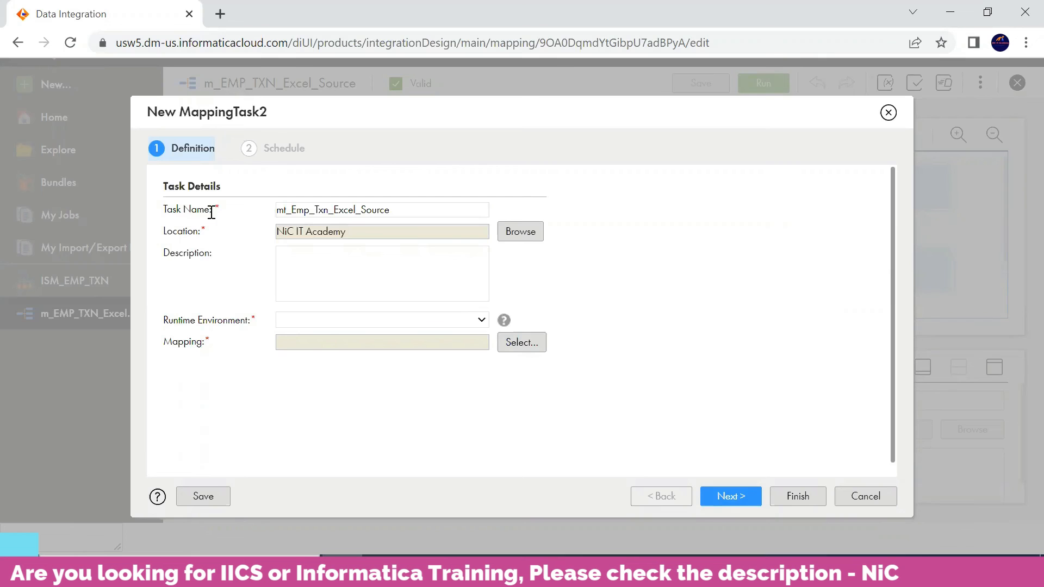
Set the task's runtime environment to DESKTOP-MS15842, select the mapping m_EMP_TXN_Excel_Source and continue to the schedule settings
left_click(324, 365)
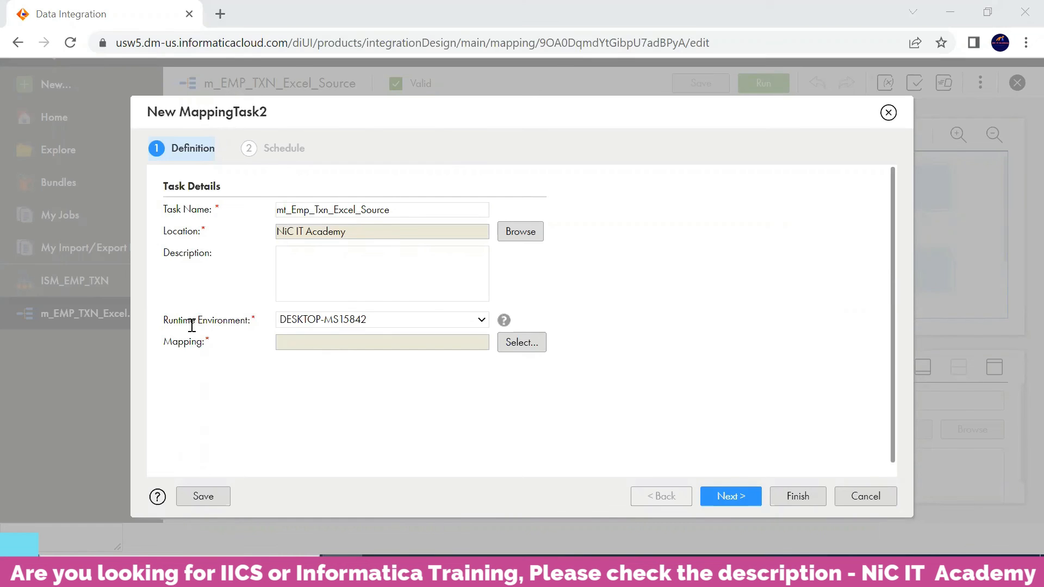
left_click_drag(178, 322, 228, 321)
left_click(206, 347)
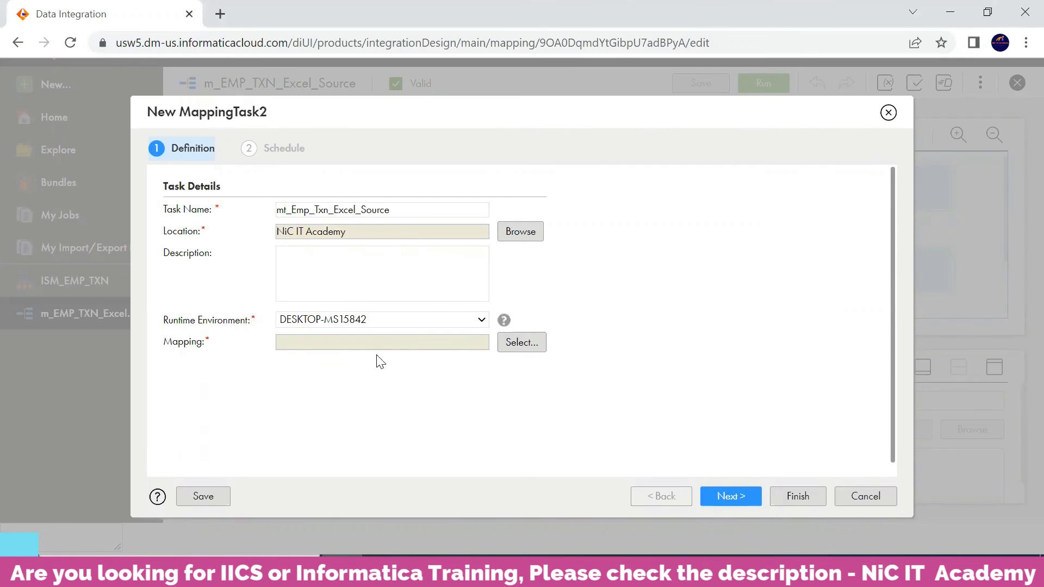
left_click(519, 341)
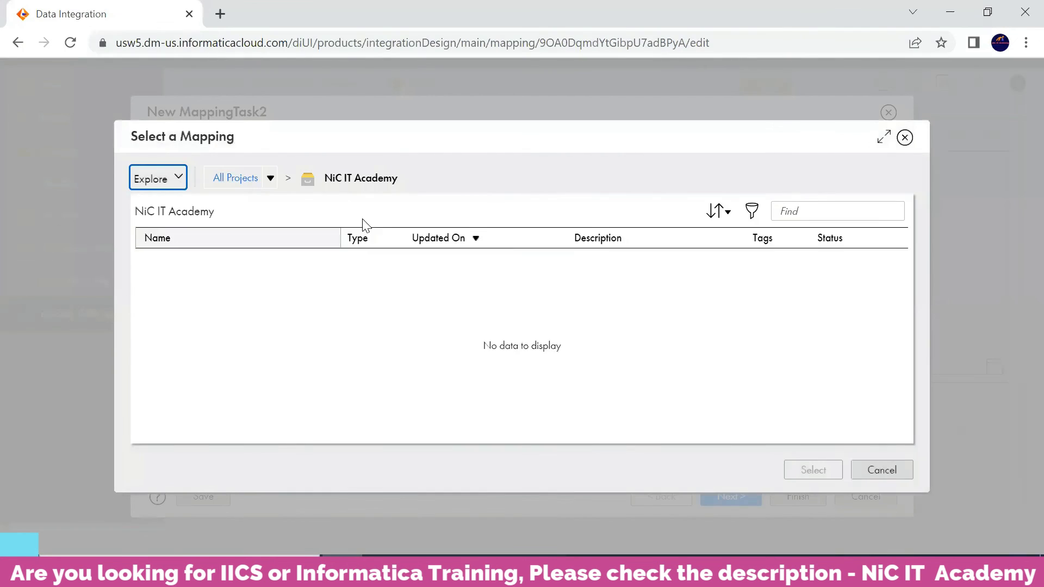
left_click(215, 270)
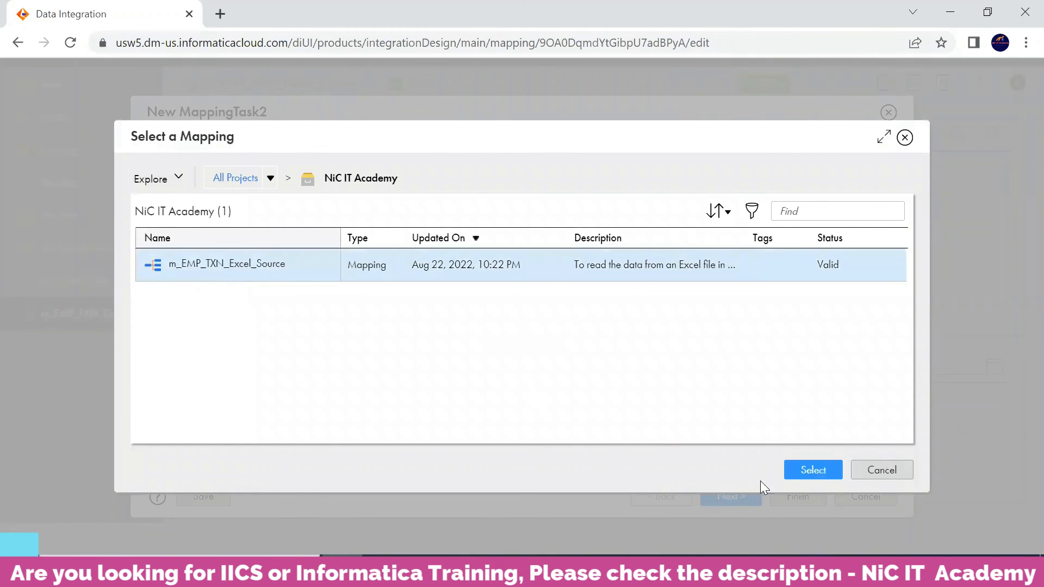
left_click(812, 469)
left_click(734, 498)
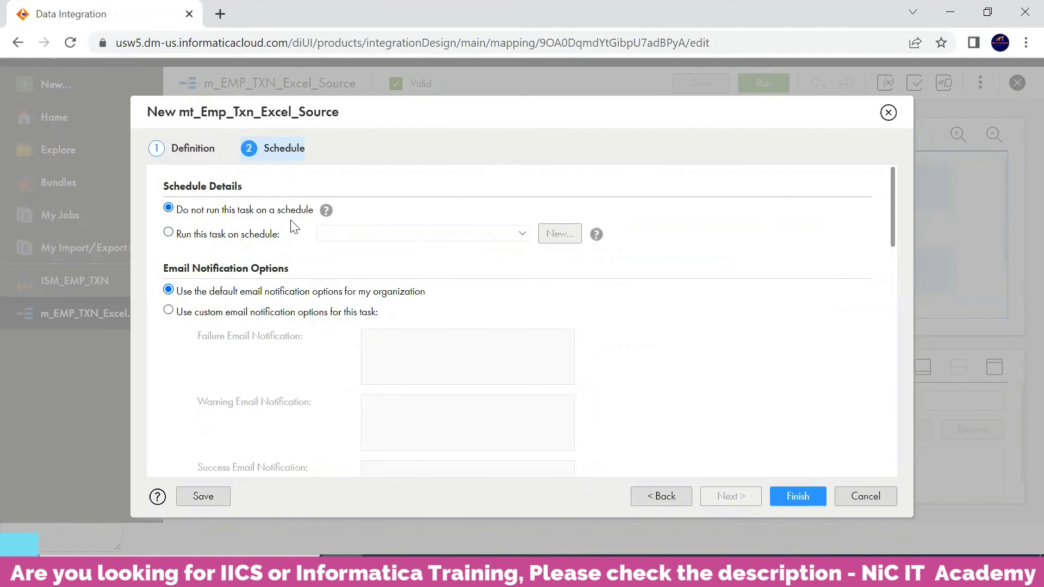
Review the schedule and advanced options of the mapping task, keep the defaults and finish creating it
scroll(218, 253, "down", 2)
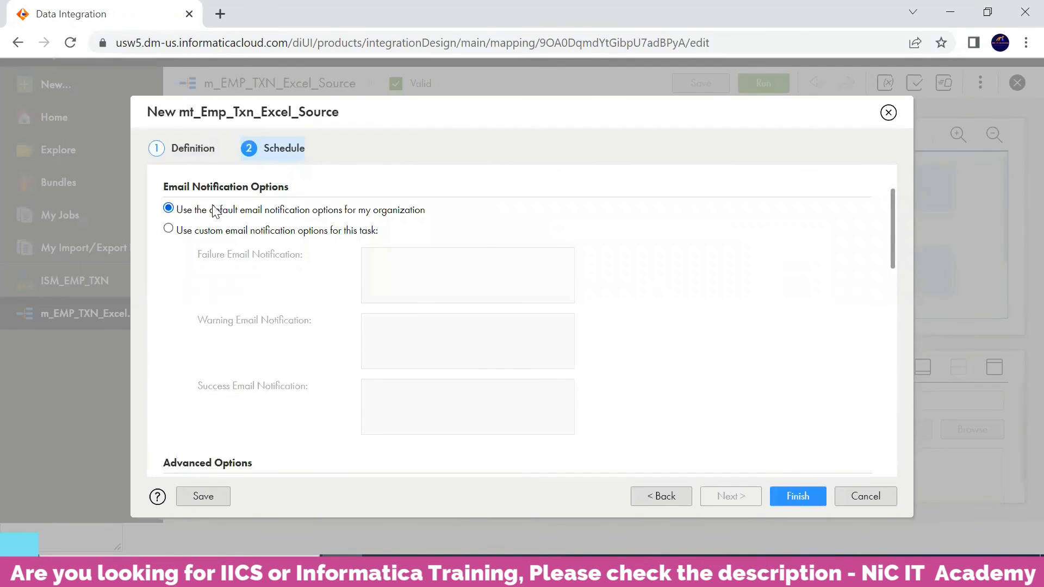
scroll(322, 270, "down", 10)
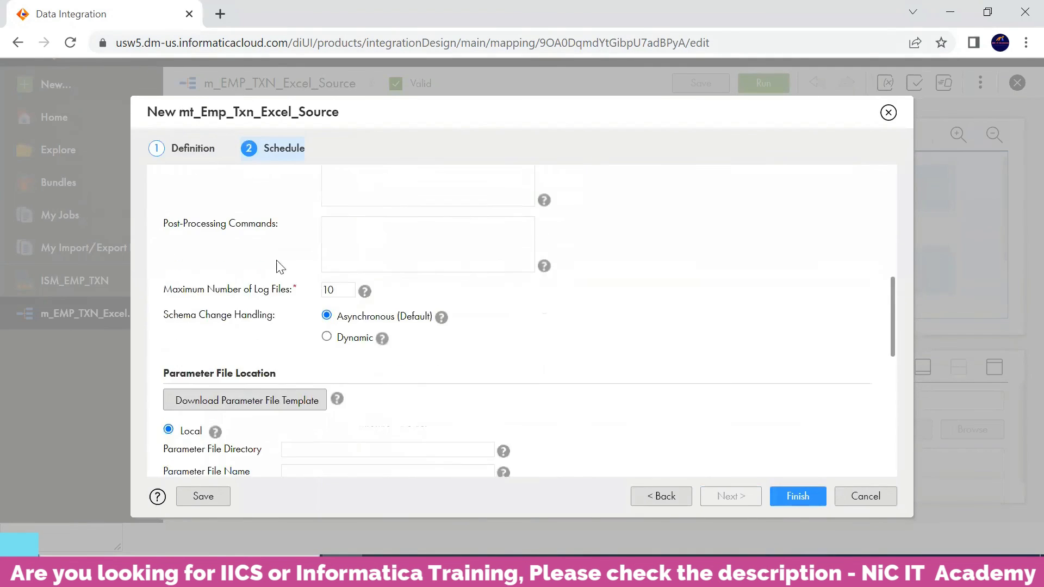
scroll(369, 333, "down", 3)
scroll(375, 332, "up", 6)
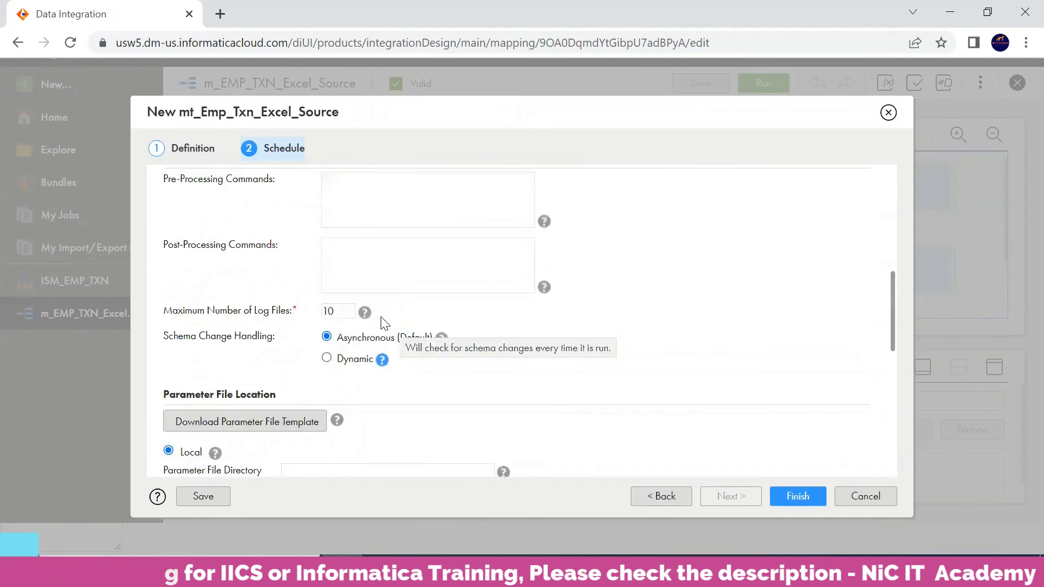
scroll(543, 397, "down", 6)
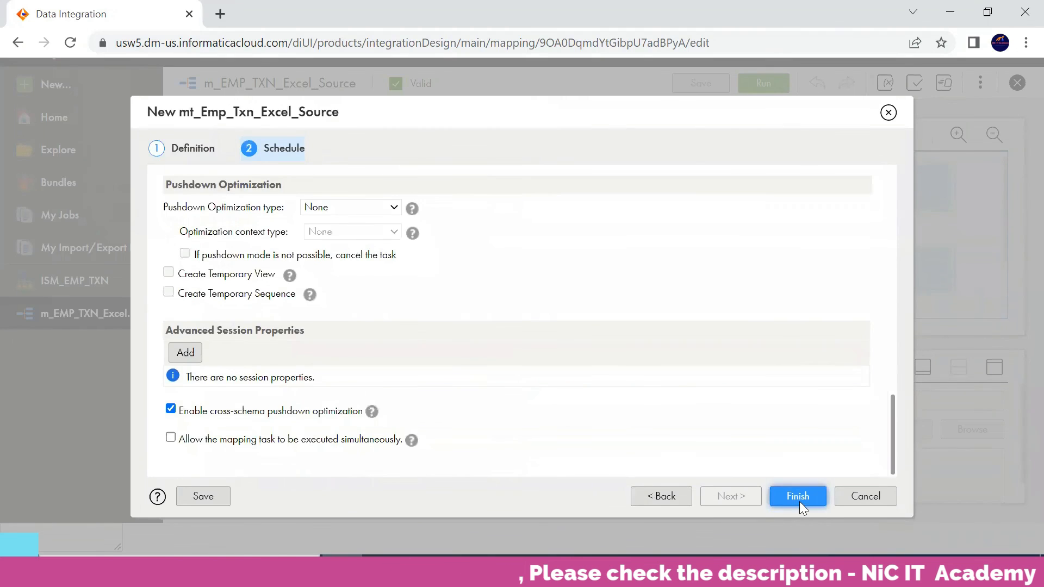
left_click(798, 500)
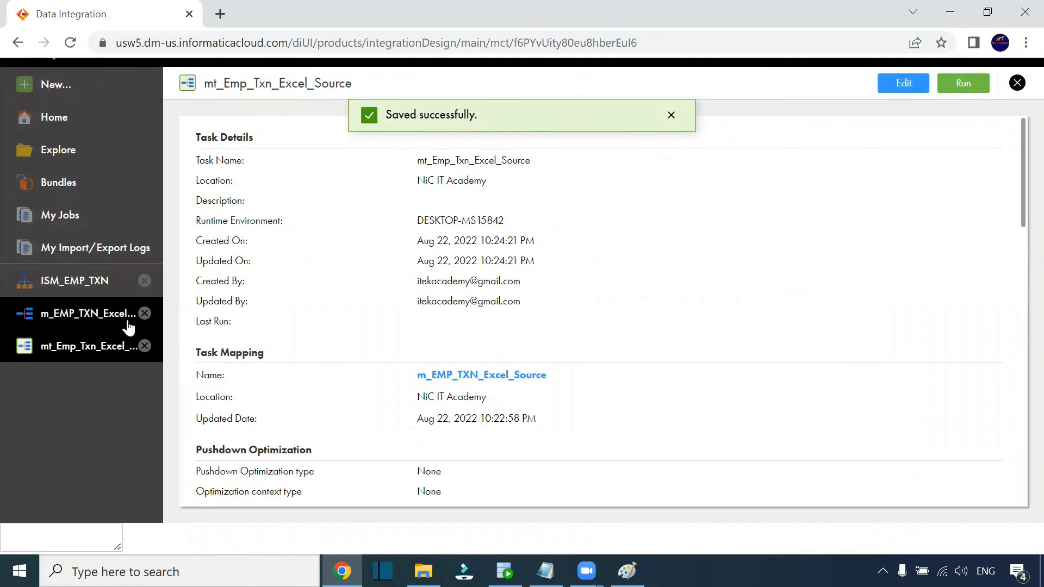
Run the mapping task mt_Emp_Txn_Excel_Source and monitor its job, refreshing the status until the run ends
left_click(959, 83)
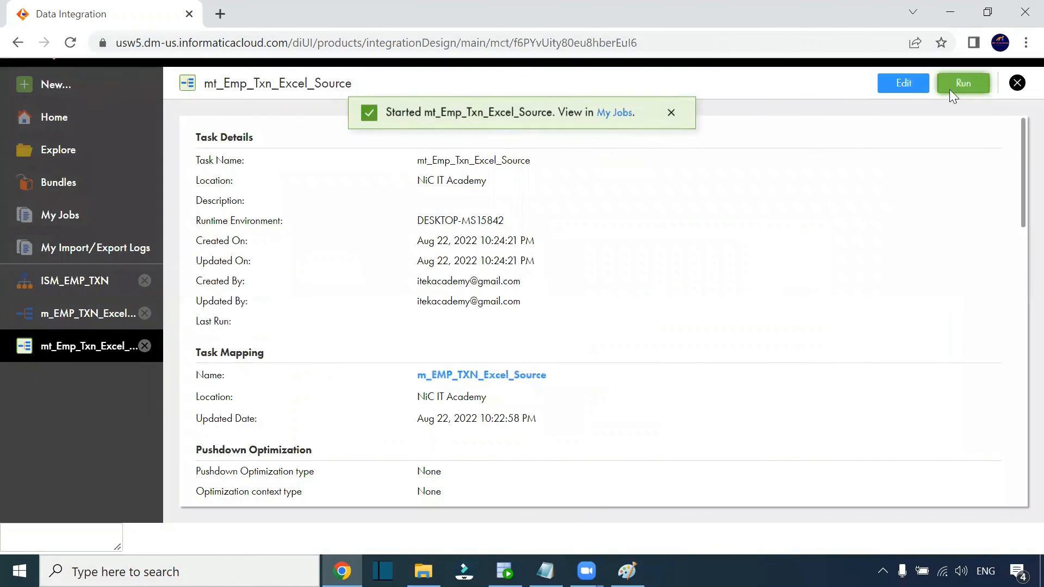
left_click(614, 117)
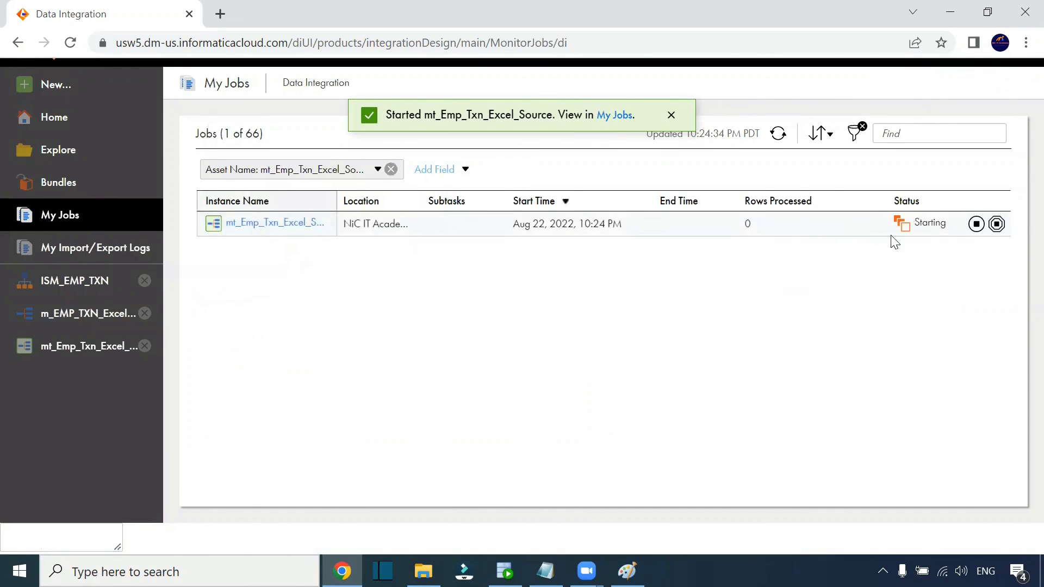
left_click(779, 135)
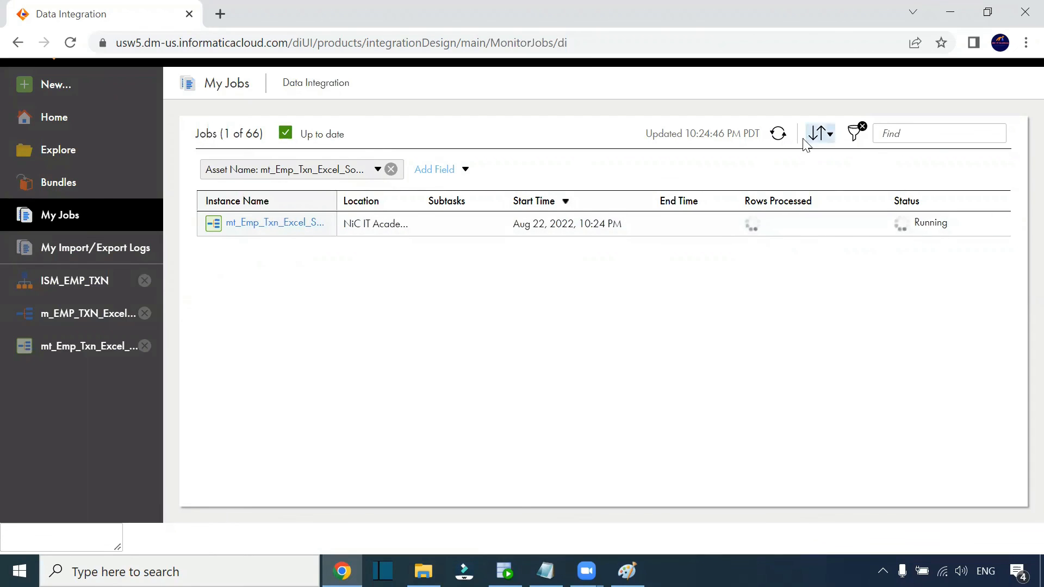
left_click(779, 136)
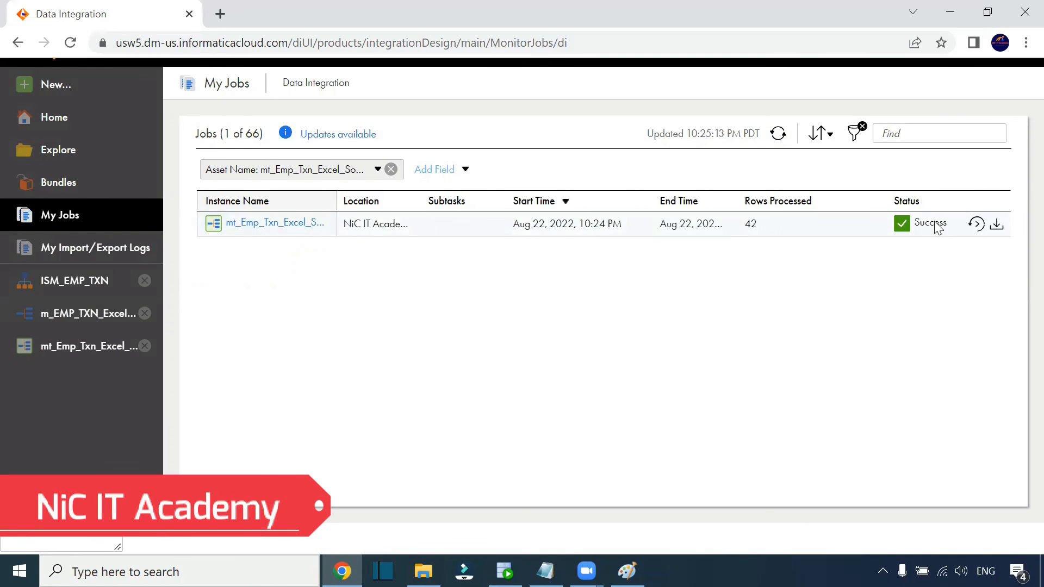
Switch to Oracle SQL Developer, run select * from t_emp and look through the loaded employee rows
left_click(505, 570)
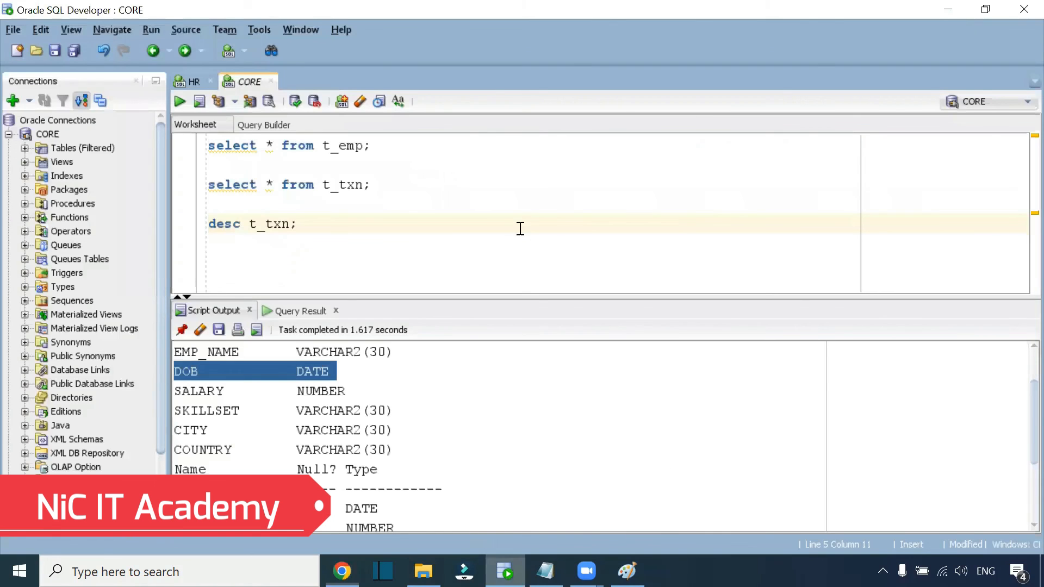
left_click(397, 145)
triple_click(397, 153)
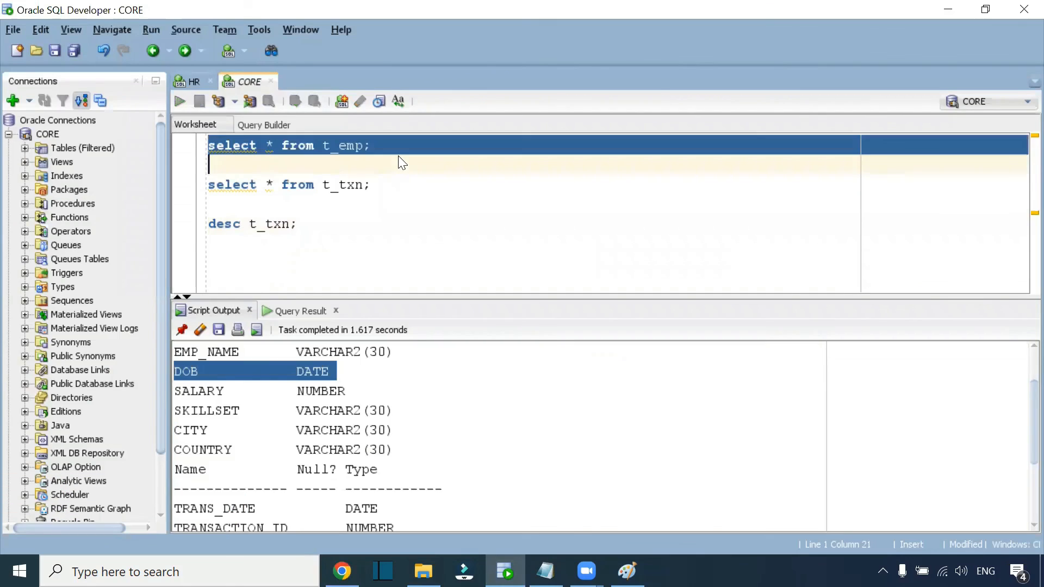
key("ctrl+Return")
left_click_drag(587, 298, 592, 256)
left_click_drag(233, 328, 680, 511)
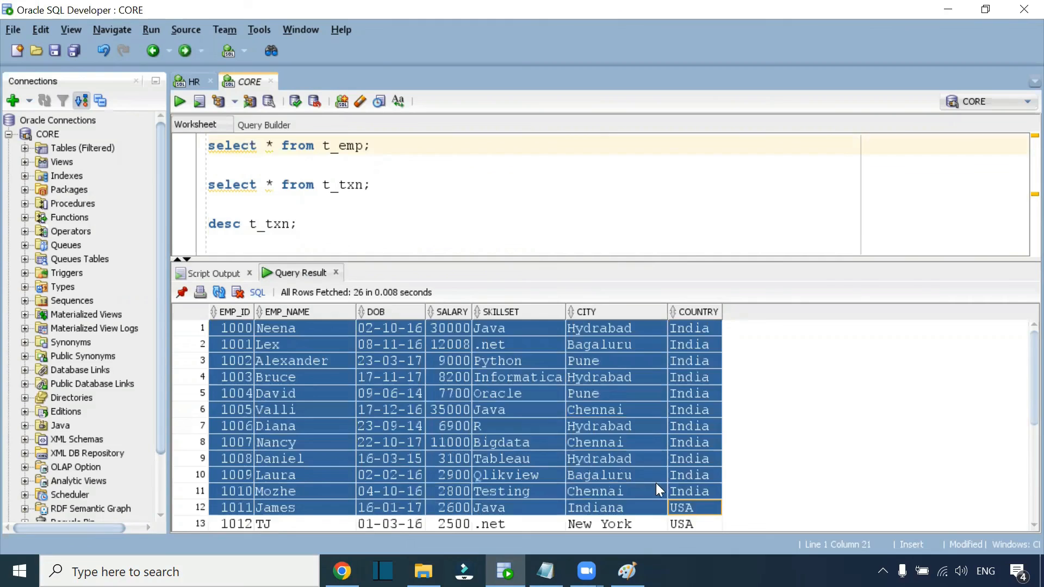
scroll(657, 489, "down", 5)
scroll(444, 471, "up", 5)
Run select * from t_txn to check the loaded transaction rows
left_click(395, 185)
key("ctrl+Return")
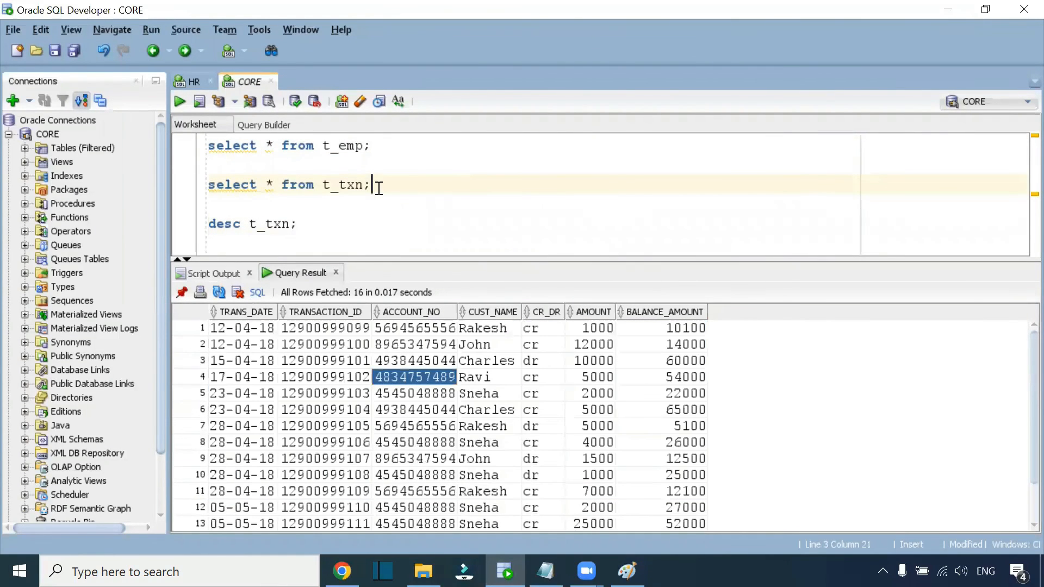
key("ctrl+Return")
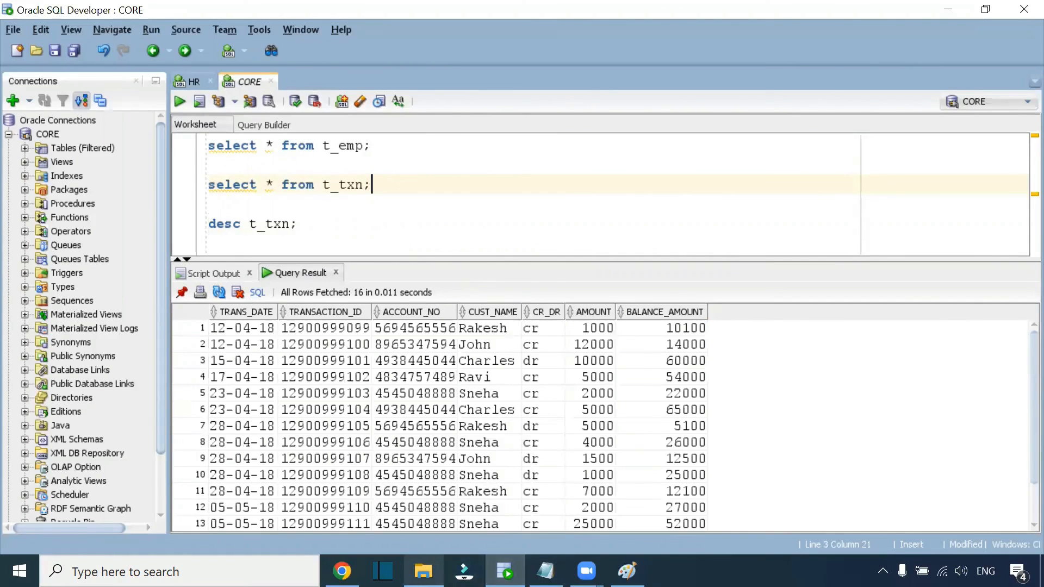
left_click(454, 217)
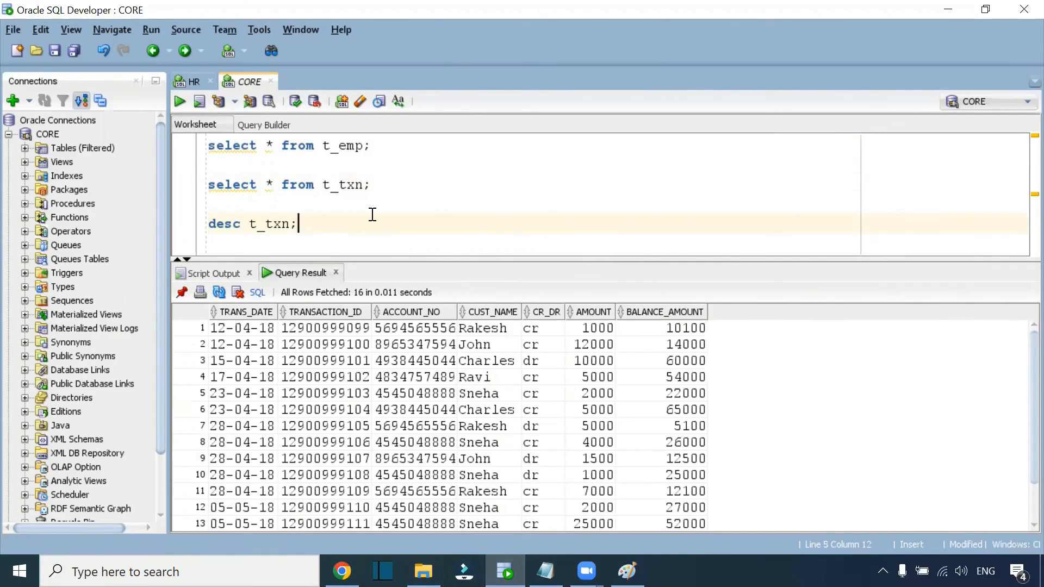
Return to the m_EMP_TXN_Excel_Source mapping in the browser and review its flow from Source through StructureParser and the expressions to both targets
key("alt+Tab")
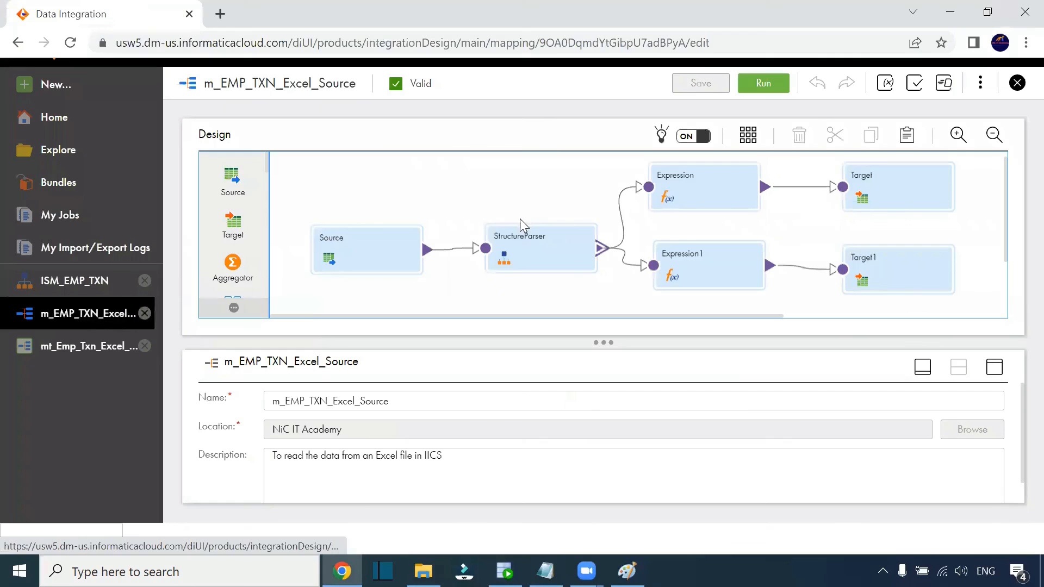
left_click_drag(688, 180, 690, 180)
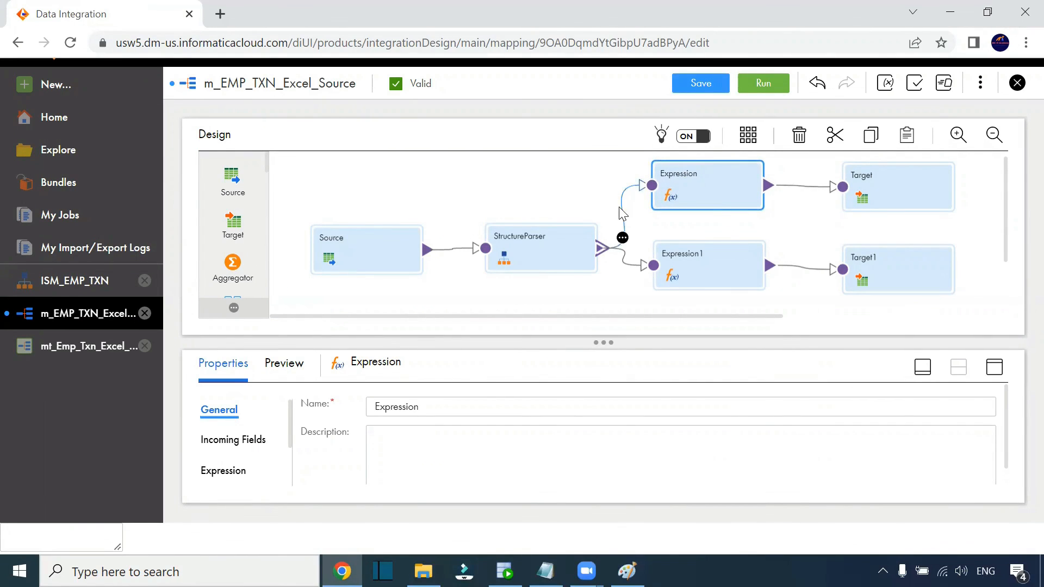
left_click(868, 188)
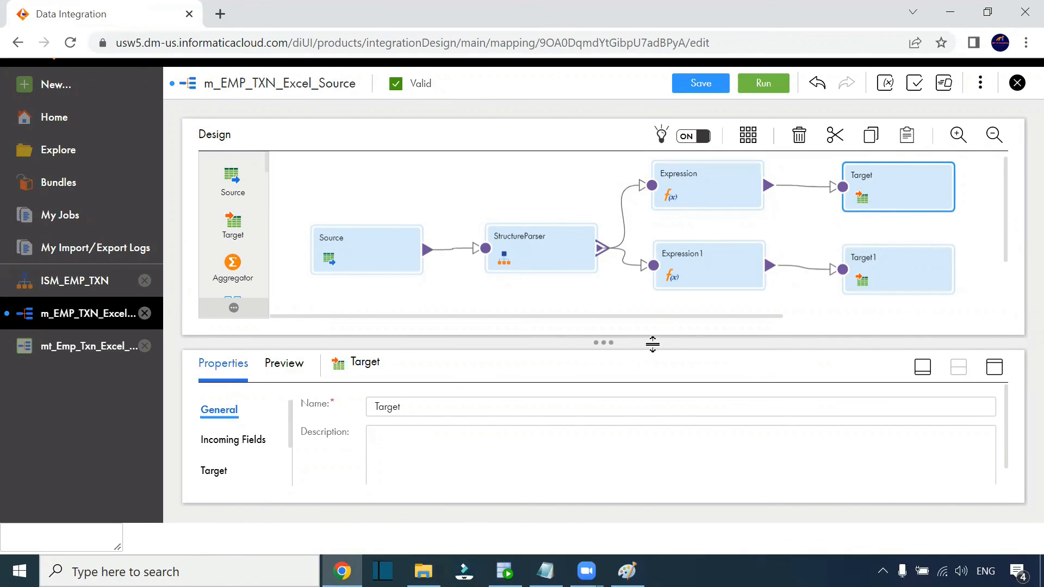
scroll(680, 321, "right", 1)
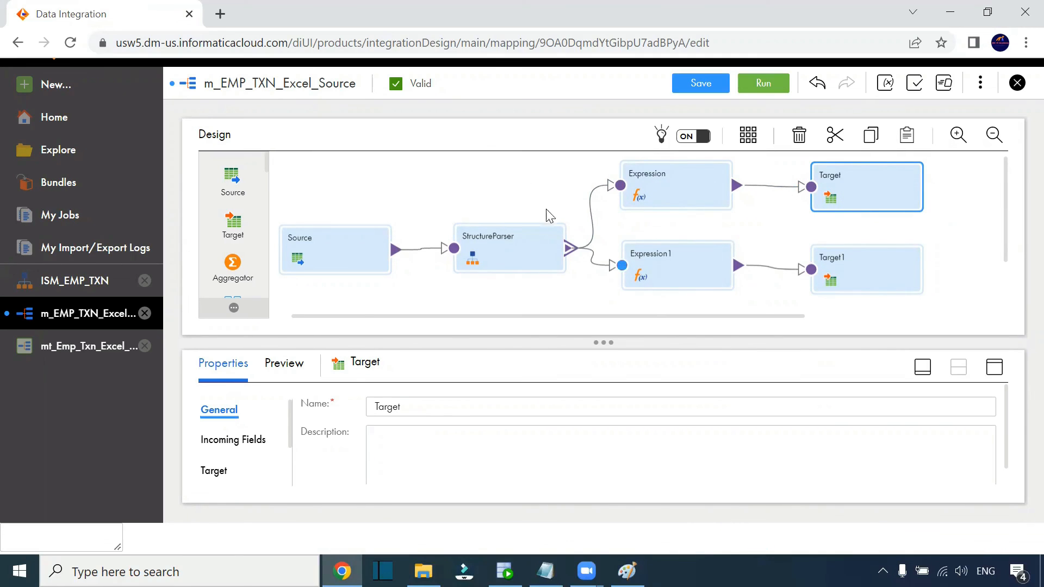
left_click(540, 194)
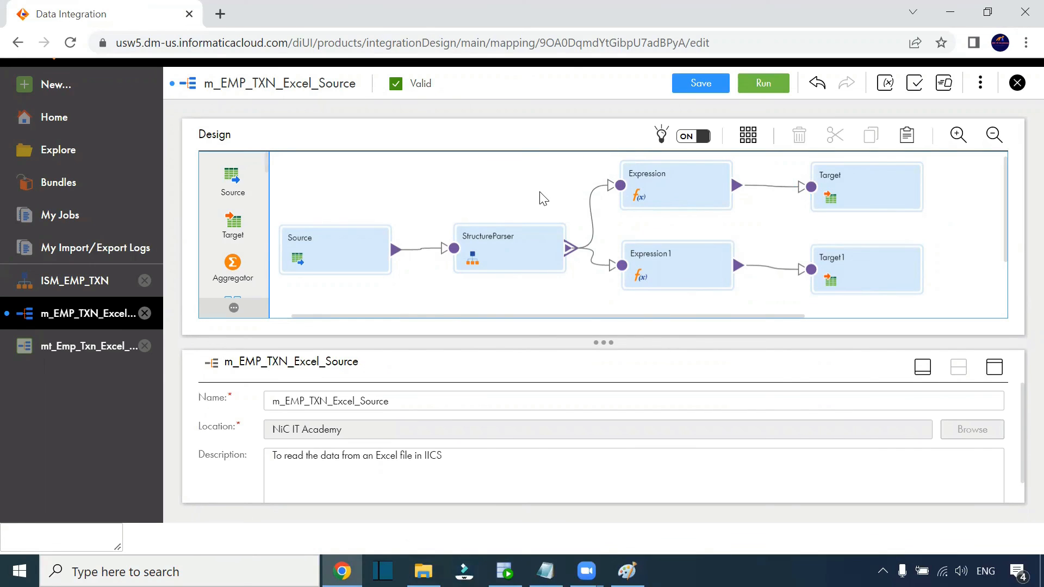